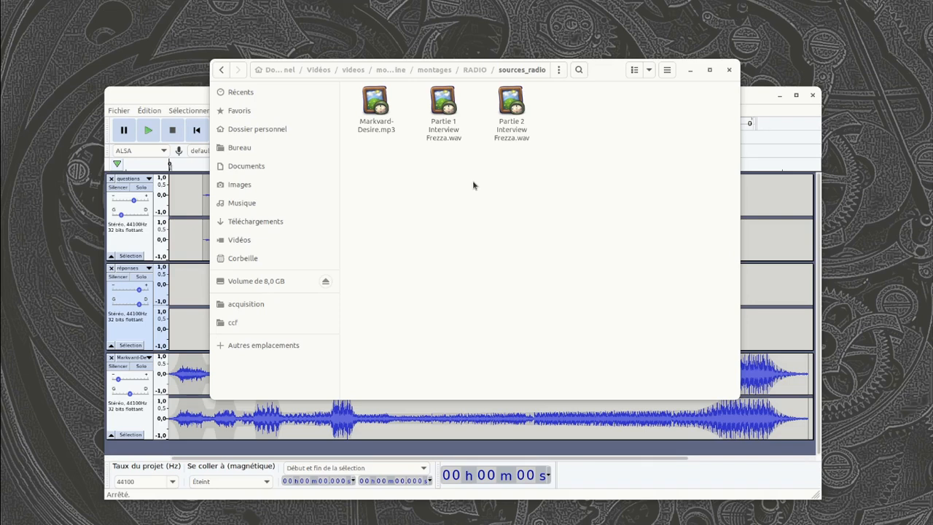
Play the finished interview_etape_04 montage at a raised system volume for about 30 seconds, and stop playback.
{"action": "left_click", "coordinate": [168, 99]}
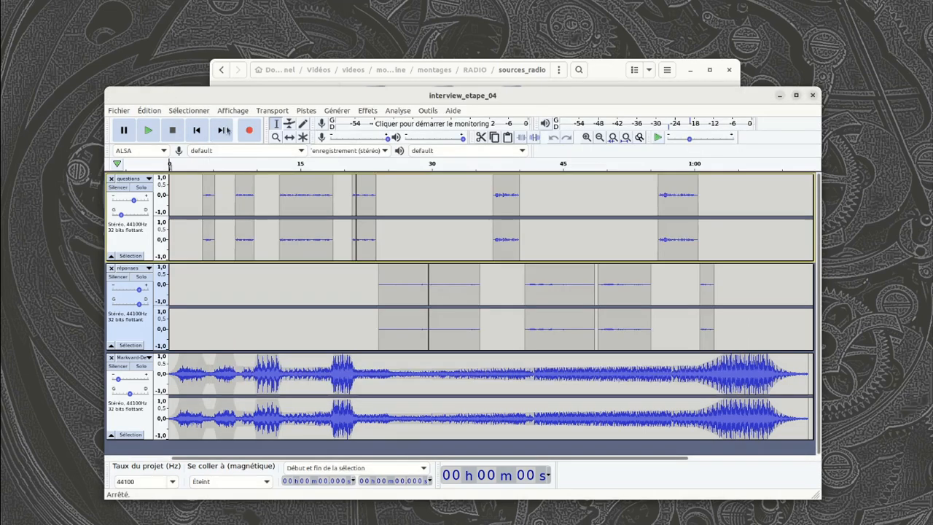
{"action": "left_click", "coordinate": [148, 132]}
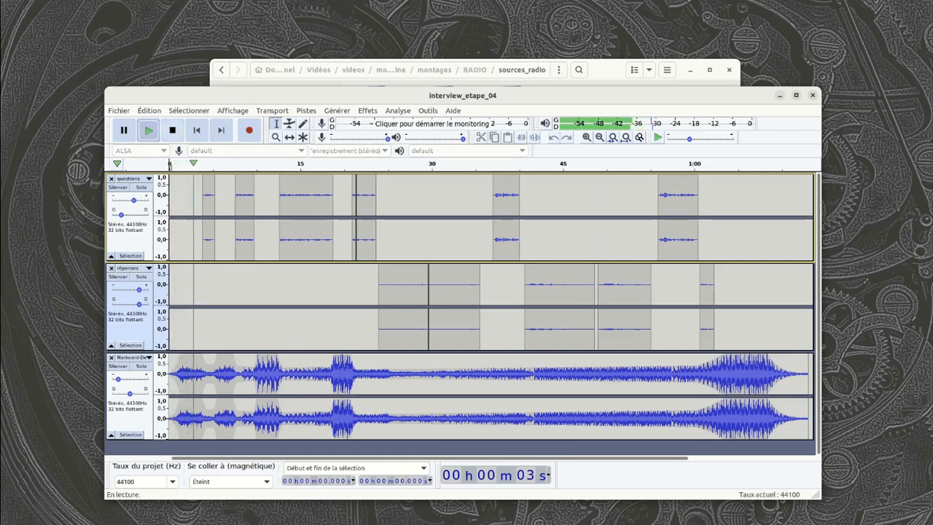
{"action": "key", "text": "XF86AudioRaiseVolume"}
{"action": "key", "text": "XF86AudioRaiseVolume"}
{"action": "key", "text": "XF86AudioRaiseVolume"}
{"action": "key", "text": "XF86AudioRaiseVolume"}
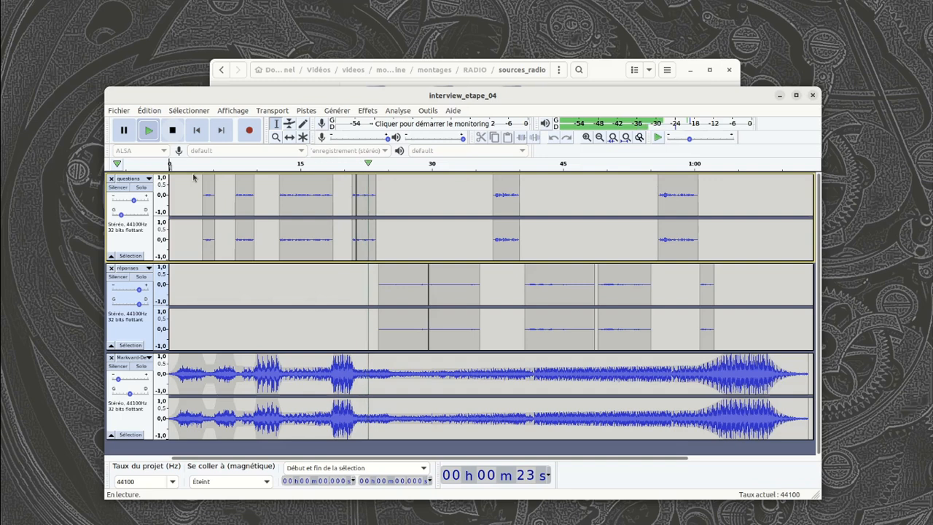
{"action": "left_click", "coordinate": [174, 130]}
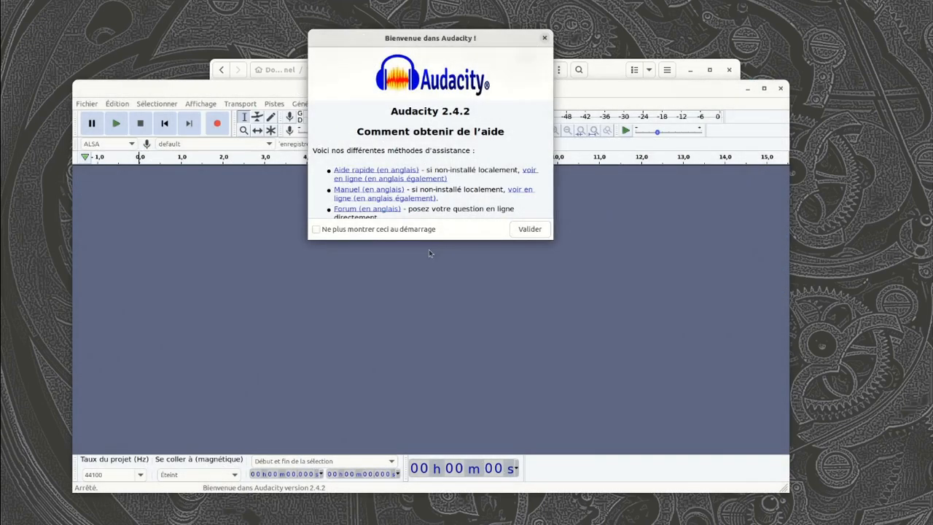
Dismiss the welcome message and open the Partie 2 interview WAV file from the sources_radio folder.
{"action": "left_click", "coordinate": [530, 229]}
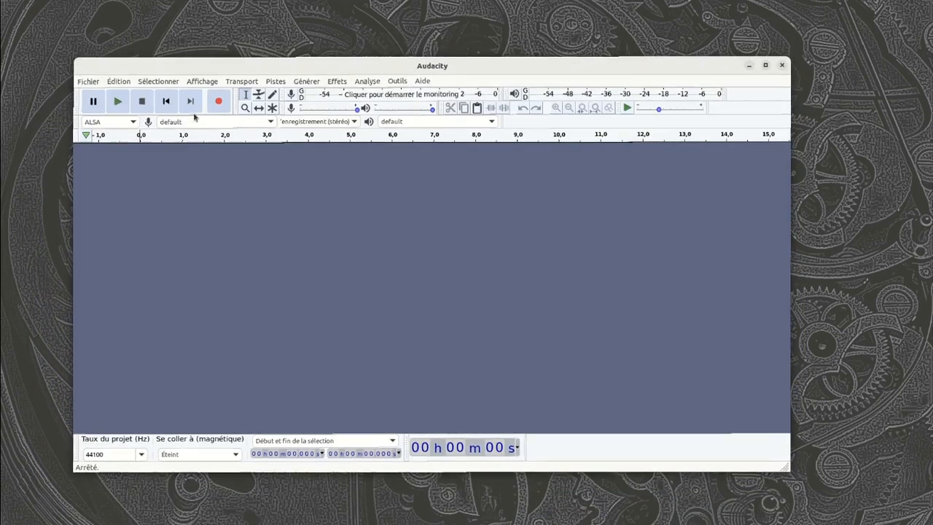
{"action": "left_click", "coordinate": [89, 80]}
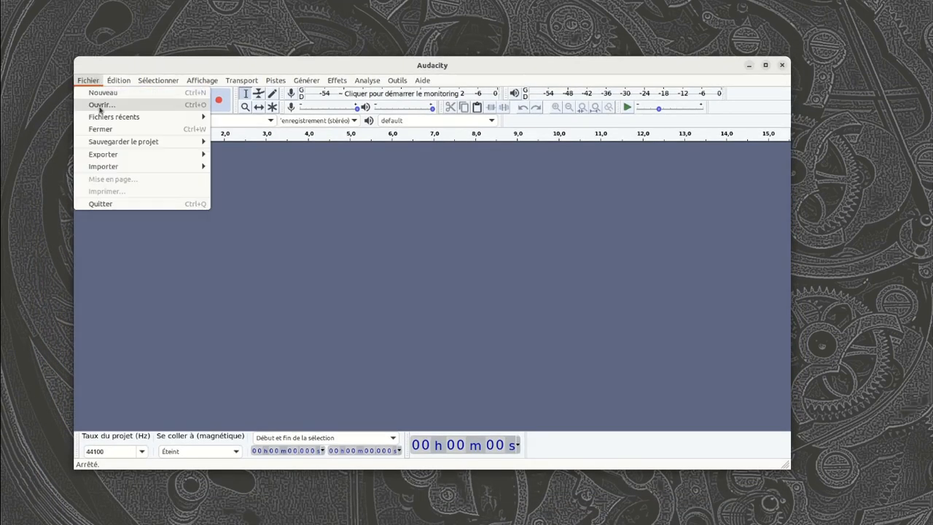
{"action": "left_click", "coordinate": [101, 106]}
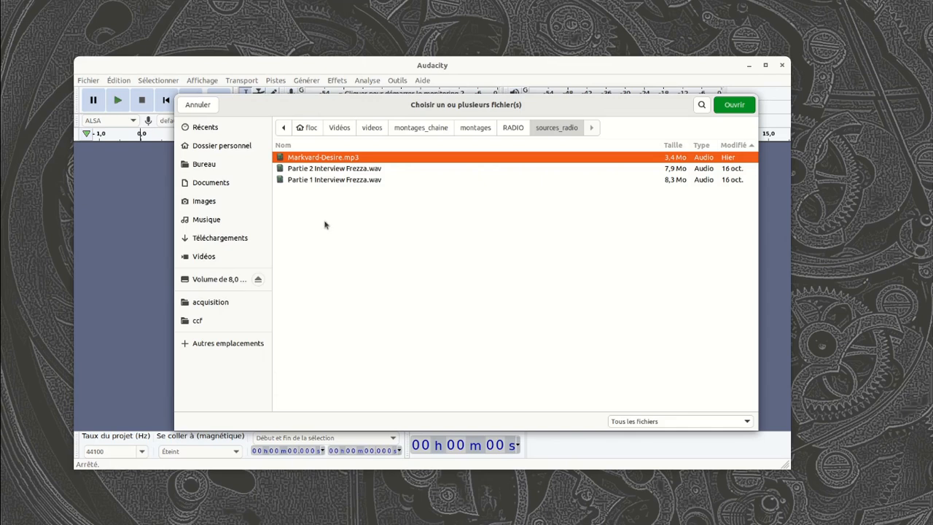
{"action": "left_click", "coordinate": [351, 172]}
{"action": "left_click", "coordinate": [736, 105]}
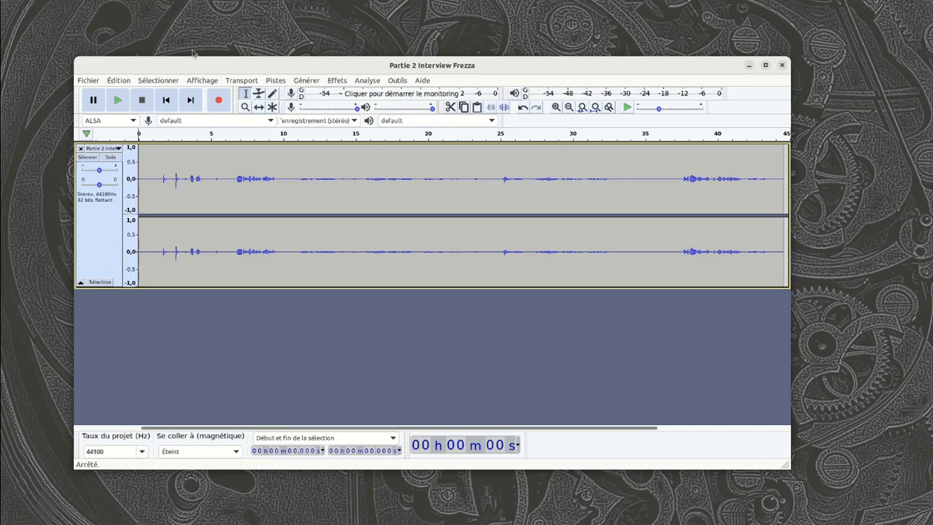
Import the Partie 1 interview WAV file as a second audio track and maximize the project window.
{"action": "left_click", "coordinate": [88, 81]}
{"action": "mouse_move", "coordinate": [118, 80]}
{"action": "mouse_move", "coordinate": [87, 80]}
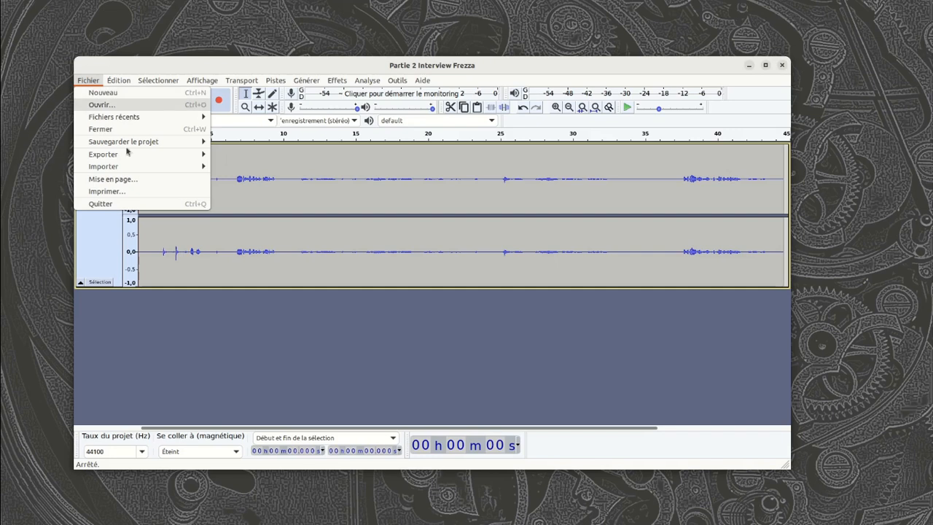
{"action": "mouse_move", "coordinate": [162, 169]}
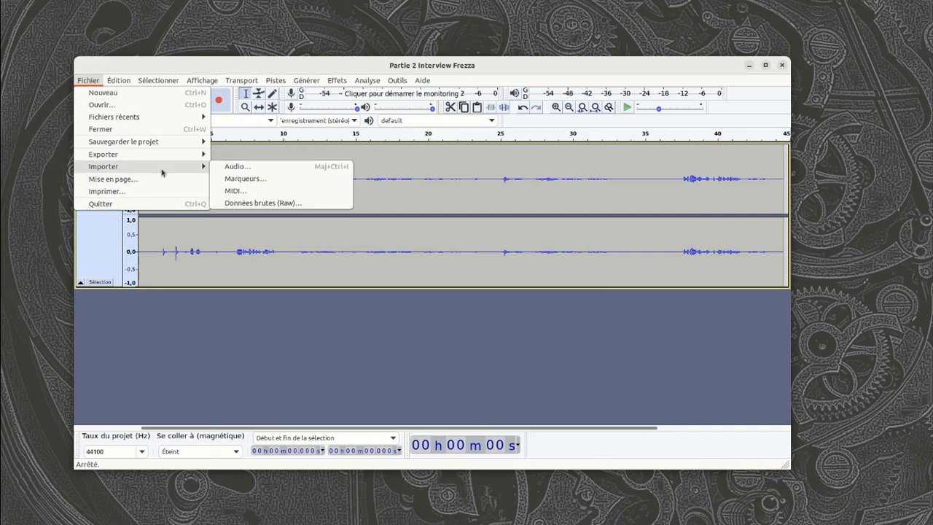
{"action": "left_click", "coordinate": [267, 170]}
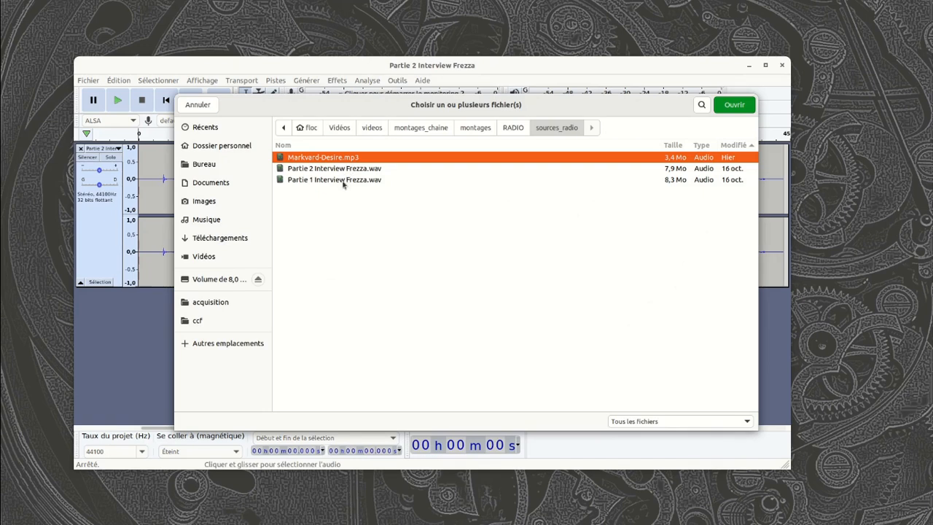
{"action": "left_click", "coordinate": [348, 180]}
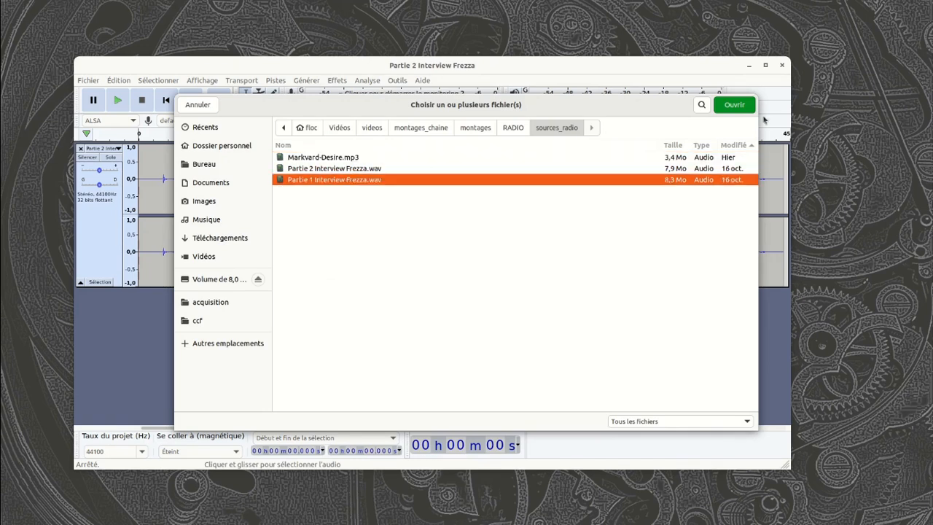
{"action": "left_click", "coordinate": [735, 105]}
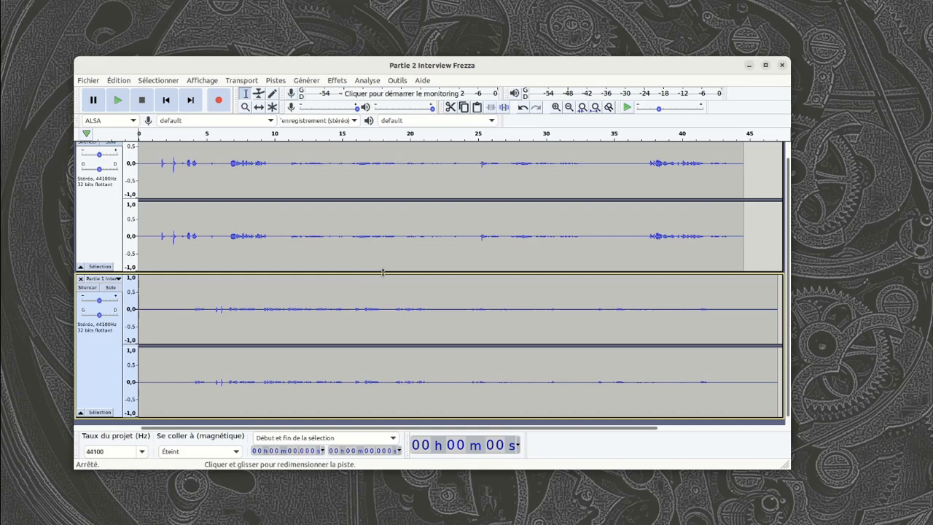
{"action": "left_click", "coordinate": [766, 65]}
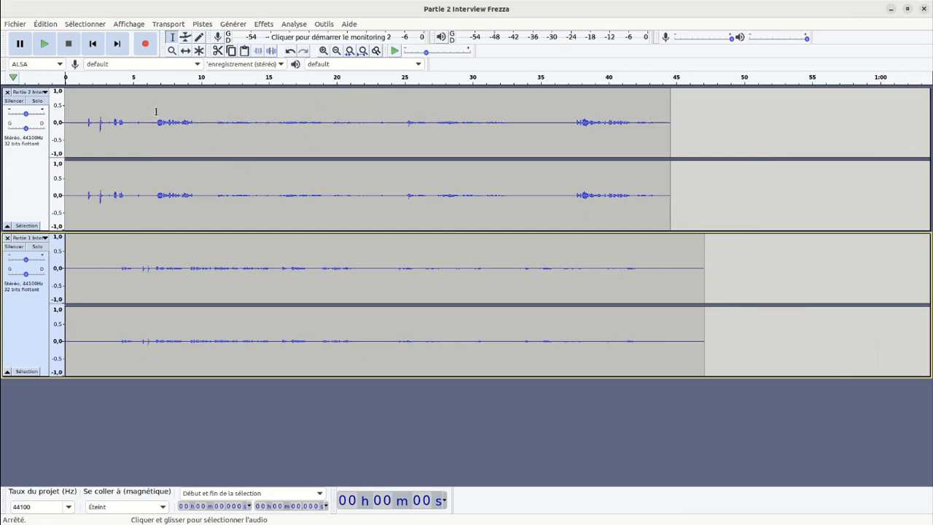
Select the entire Partie 2 interview clip and copy it.
{"action": "left_click", "coordinate": [111, 100]}
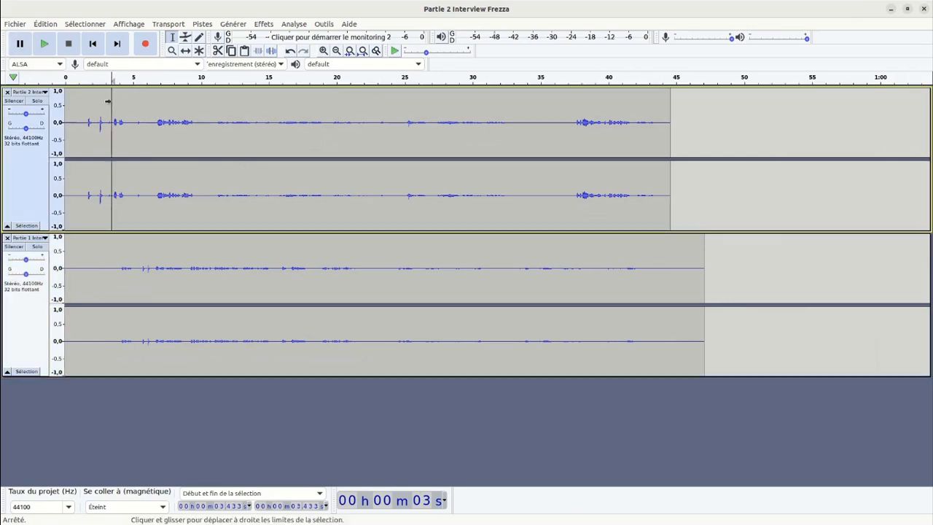
{"action": "left_click", "coordinate": [176, 109]}
{"action": "double_click", "coordinate": [261, 110]}
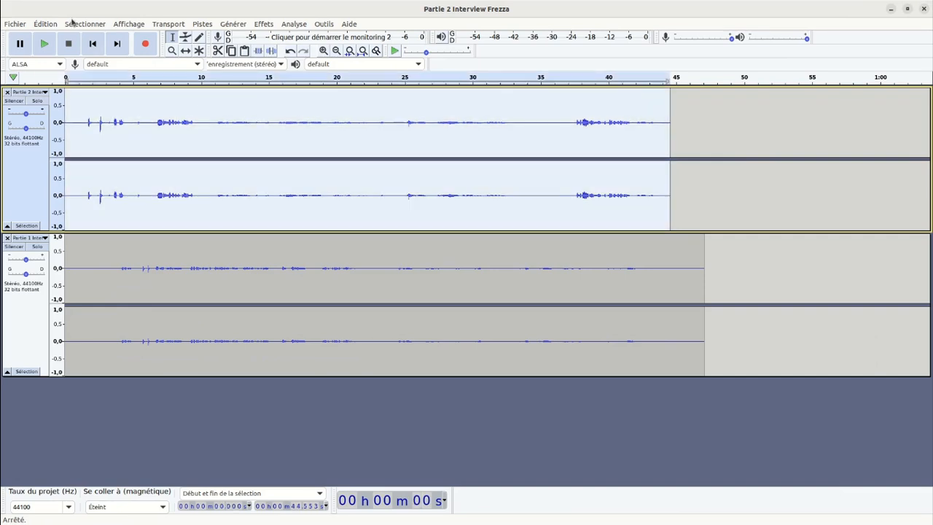
{"action": "left_click", "coordinate": [42, 27]}
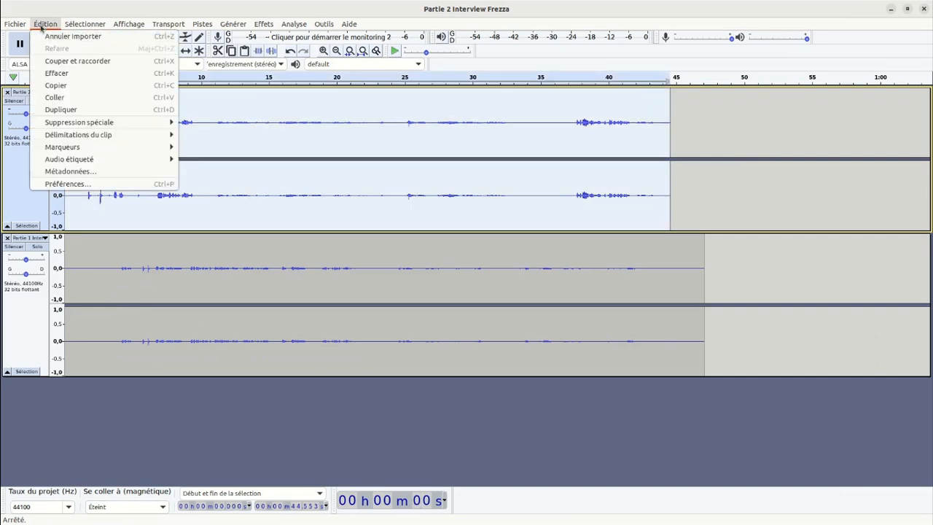
{"action": "left_click", "coordinate": [74, 89]}
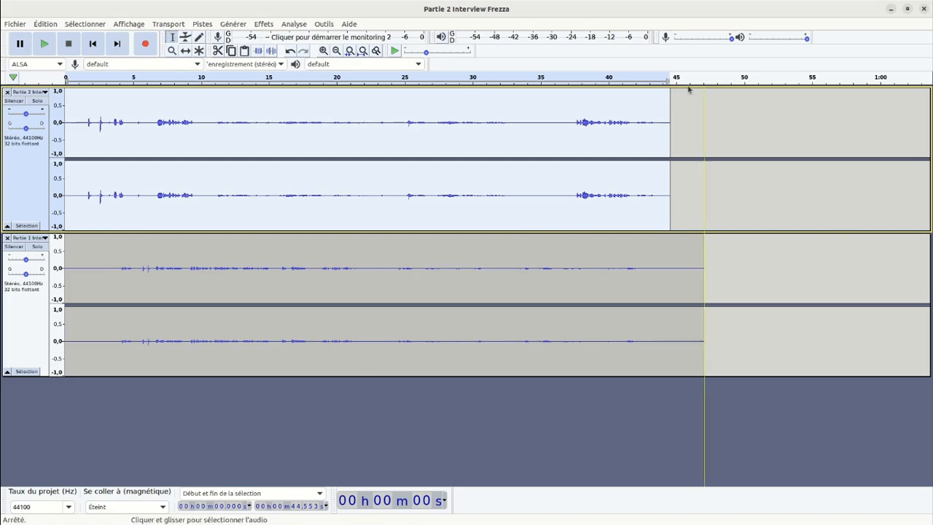
Paste the copied clip after the Partie 1 audio at about 49.7 s and delete the original Partie 2 track.
{"action": "left_click", "coordinate": [720, 98]}
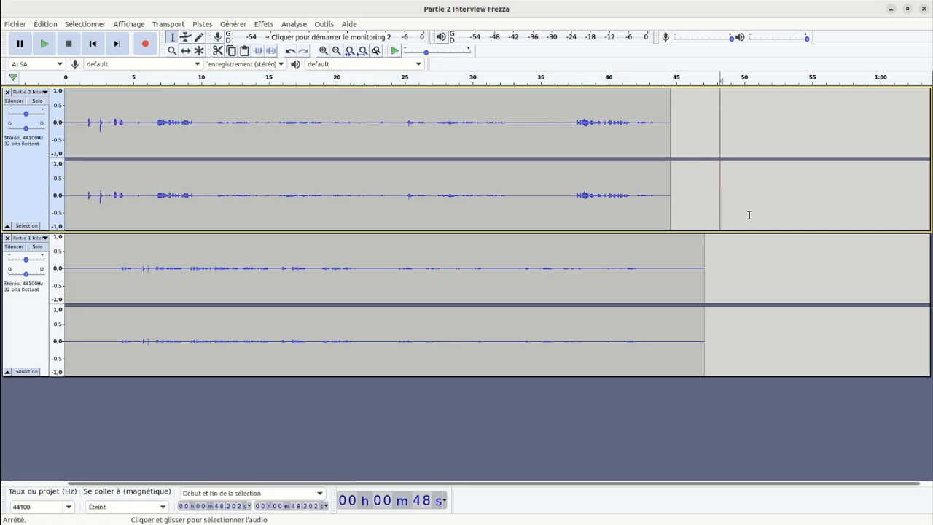
{"action": "left_click", "coordinate": [740, 252]}
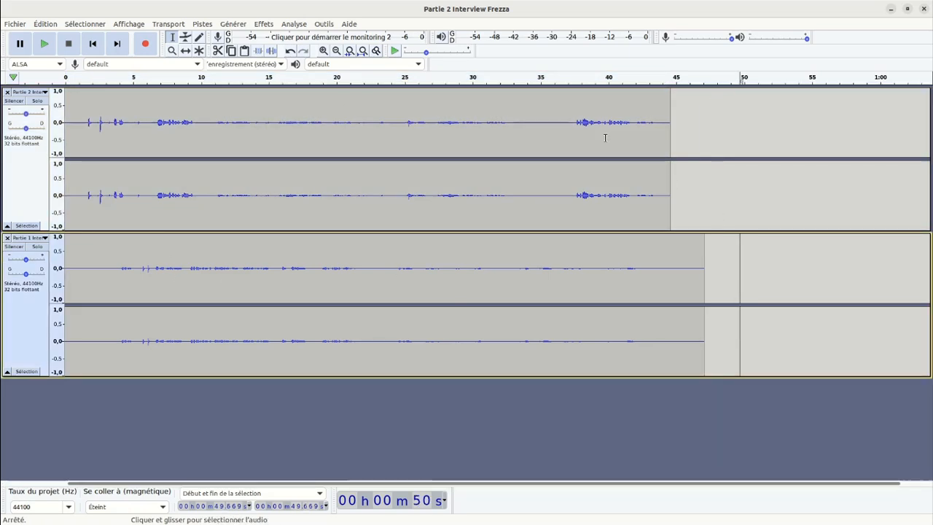
{"action": "left_click", "coordinate": [45, 24]}
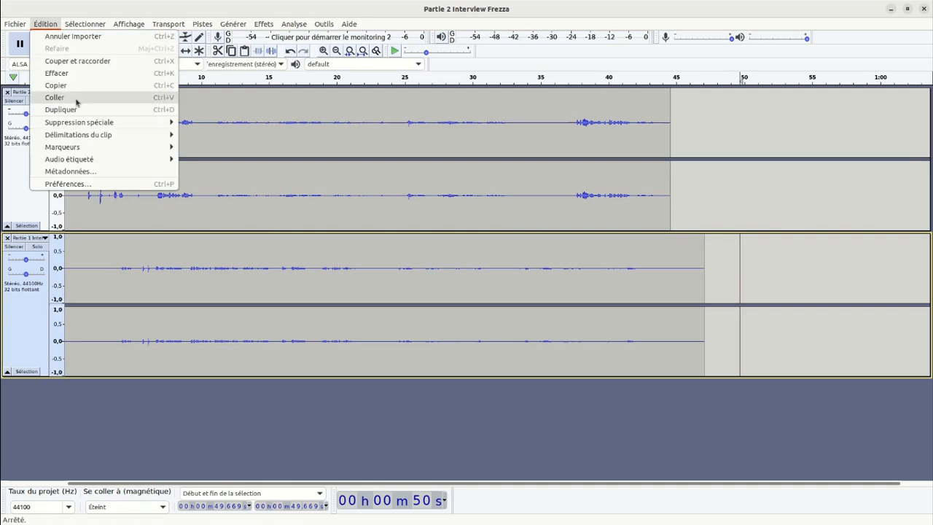
{"action": "left_click", "coordinate": [76, 98]}
{"action": "left_click", "coordinate": [752, 282]}
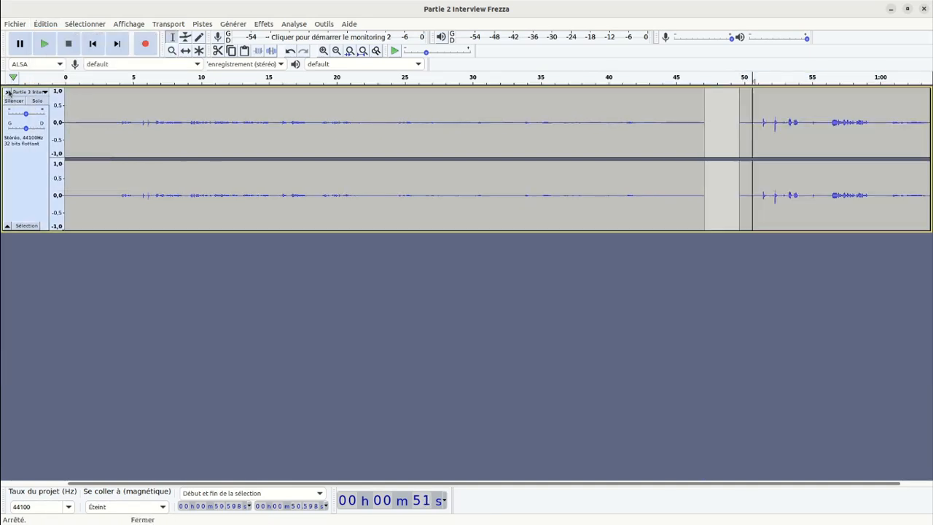
{"action": "left_click", "coordinate": [8, 93]}
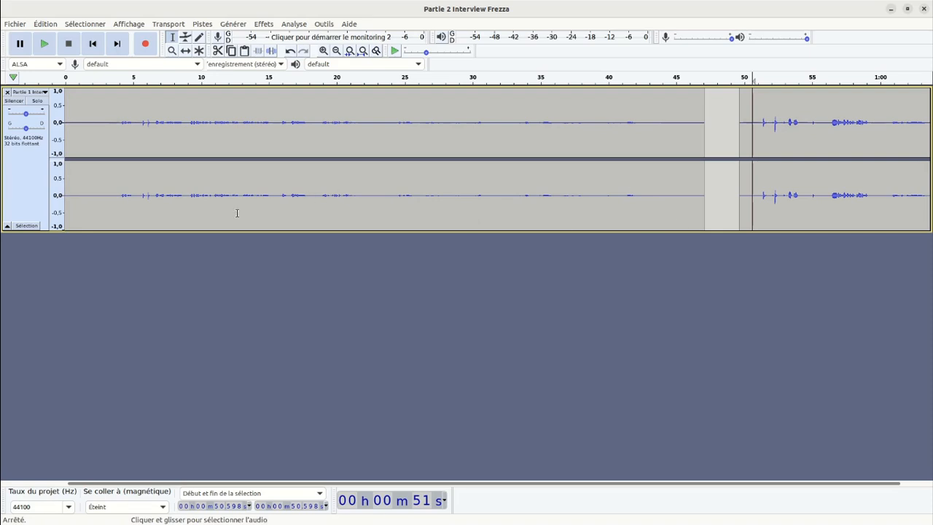
Rename the combined interview track as rush.
{"action": "left_click", "coordinate": [46, 93]}
{"action": "left_click", "coordinate": [36, 107]}
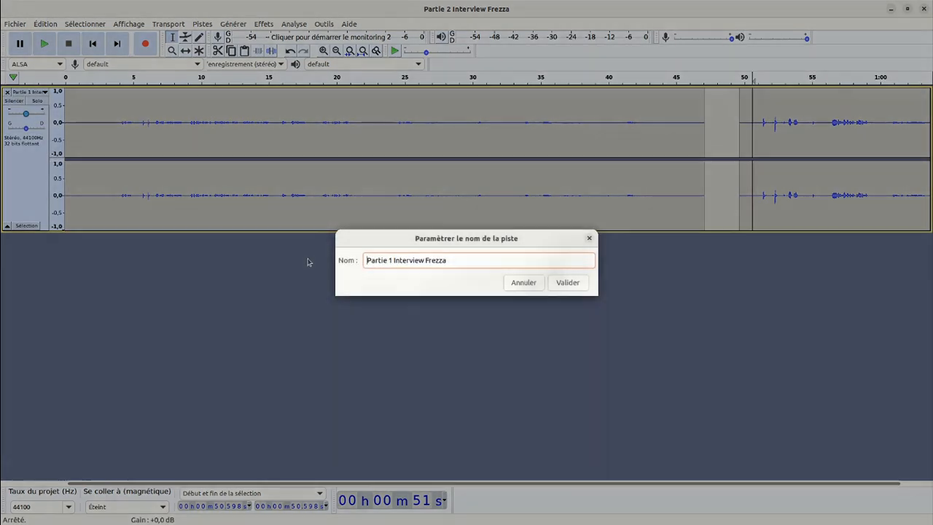
{"action": "left_click_drag", "start_coordinate": [465, 260], "coordinate": [332, 267]}
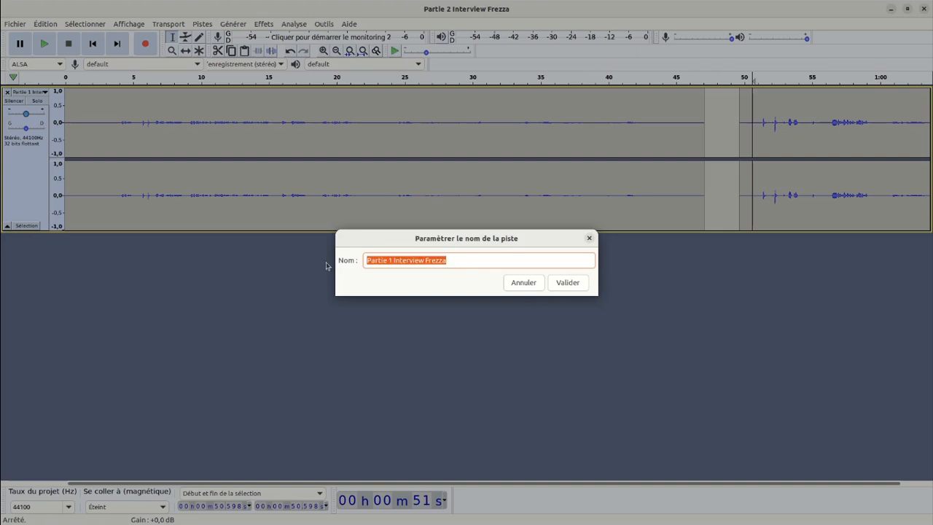
{"action": "type", "text": "rush"}
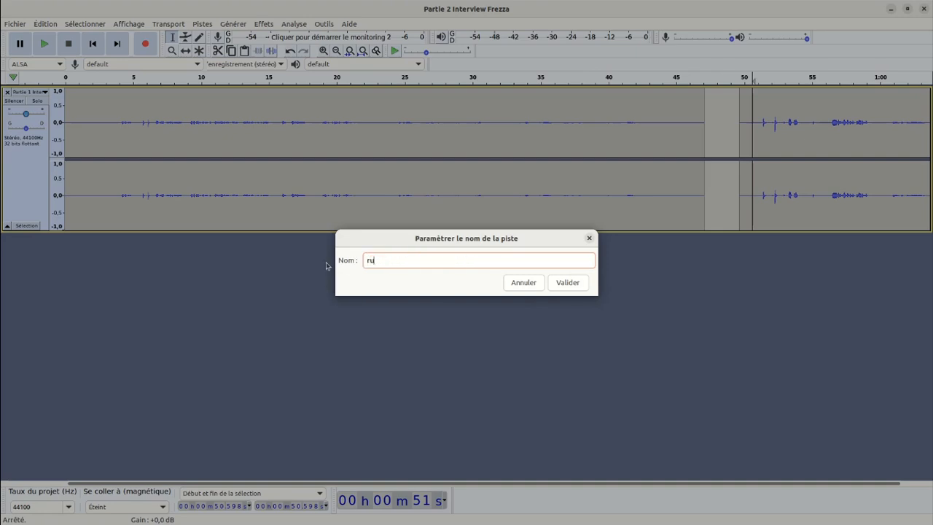
{"action": "left_click", "coordinate": [568, 286]}
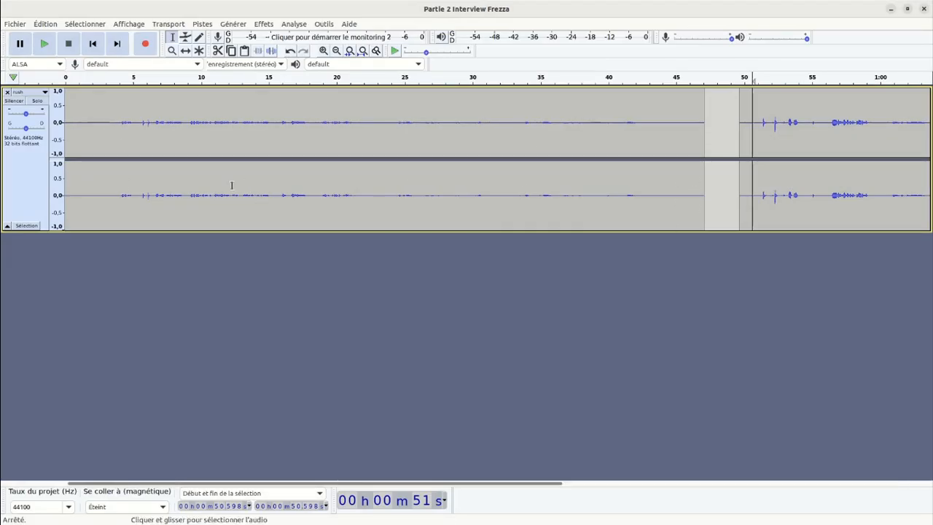
Add two new empty stereo tracks below the combined interview track.
{"action": "left_click_drag", "start_coordinate": [272, 483], "coordinate": [133, 451]}
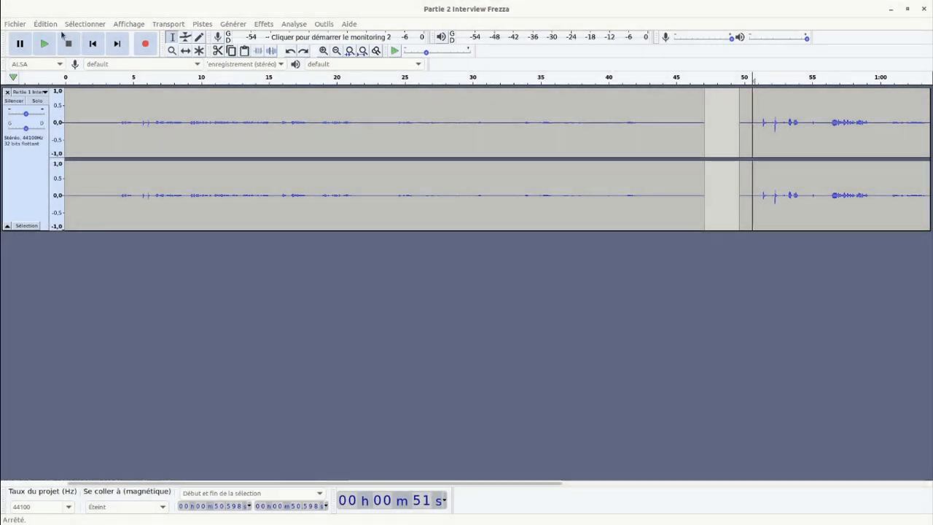
{"action": "left_click", "coordinate": [129, 24]}
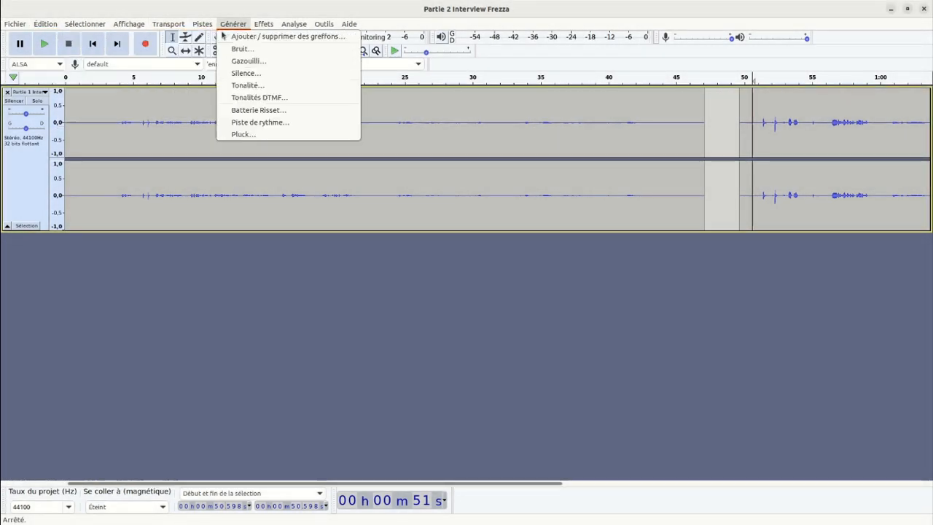
{"action": "mouse_move", "coordinate": [209, 37]}
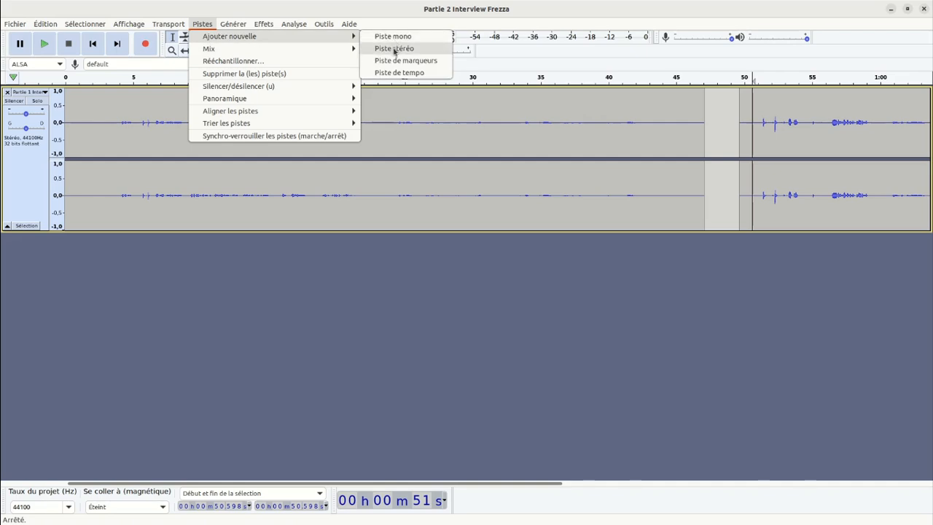
{"action": "left_click", "coordinate": [394, 49]}
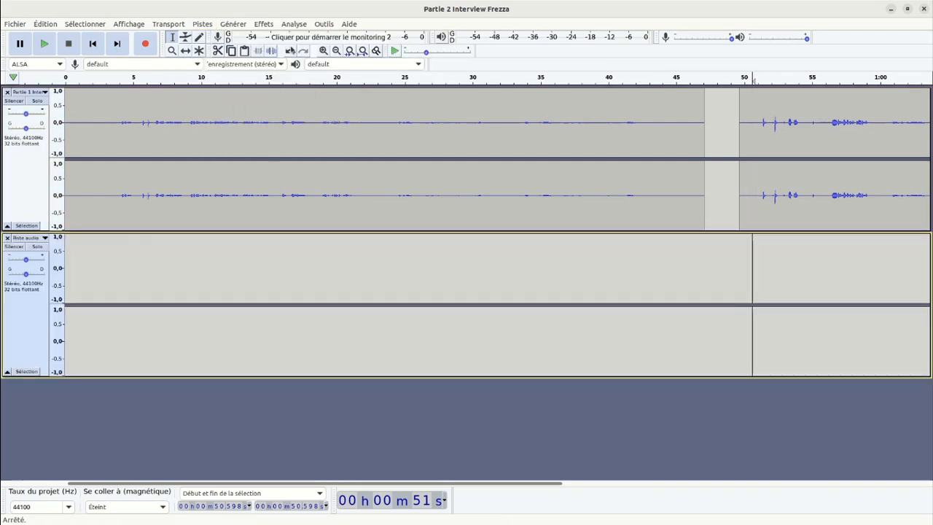
{"action": "left_click", "coordinate": [199, 25]}
{"action": "mouse_move", "coordinate": [223, 38]}
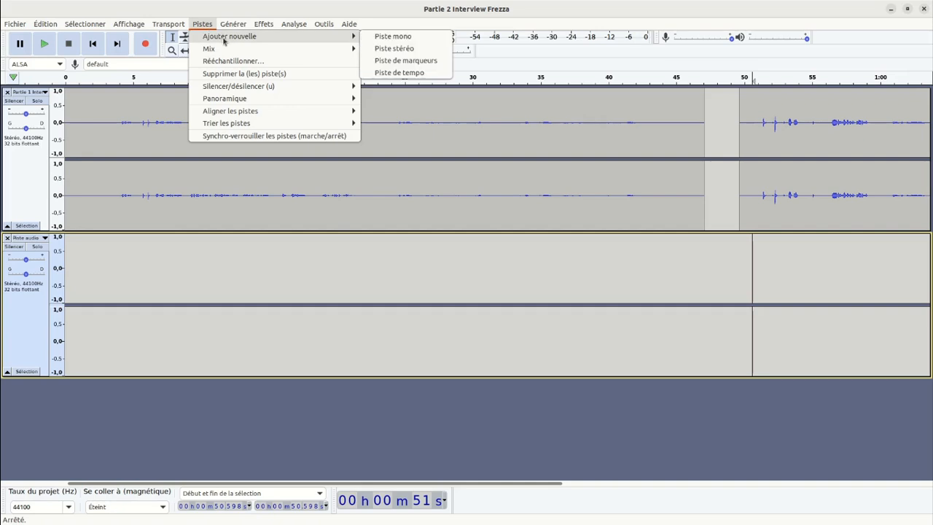
{"action": "left_click", "coordinate": [400, 48]}
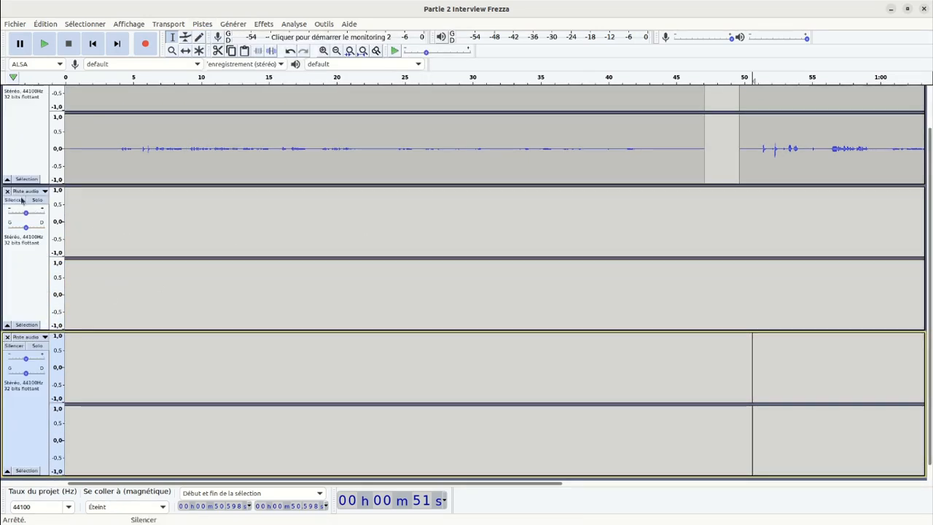
Rename the first empty stereo track, directly below the combined interview track, as questions.
{"action": "left_click", "coordinate": [45, 191]}
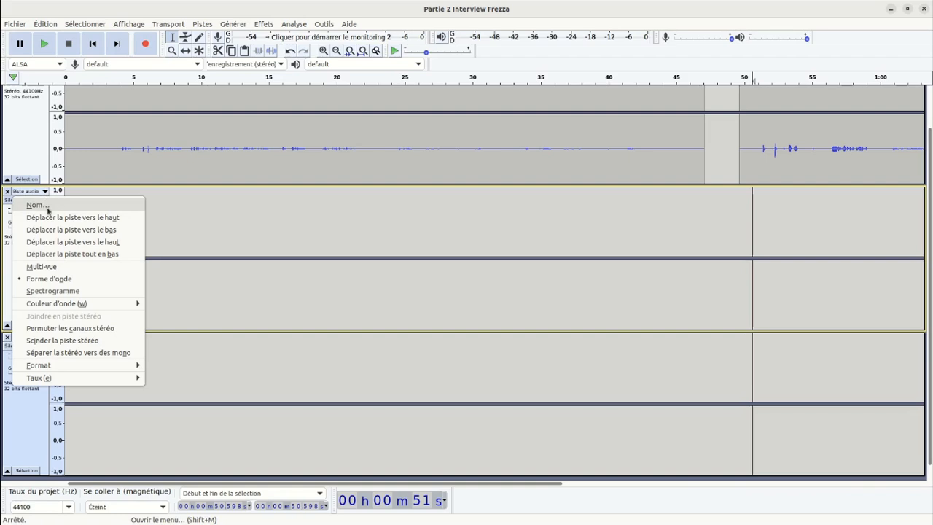
{"action": "left_click", "coordinate": [38, 205]}
{"action": "left_click_drag", "start_coordinate": [425, 262], "coordinate": [366, 256]}
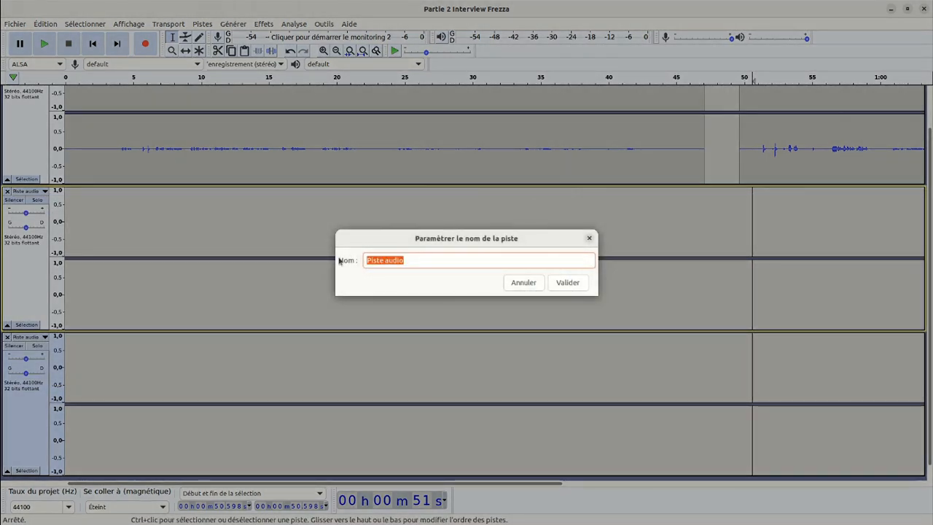
{"action": "type", "text": "questions"}
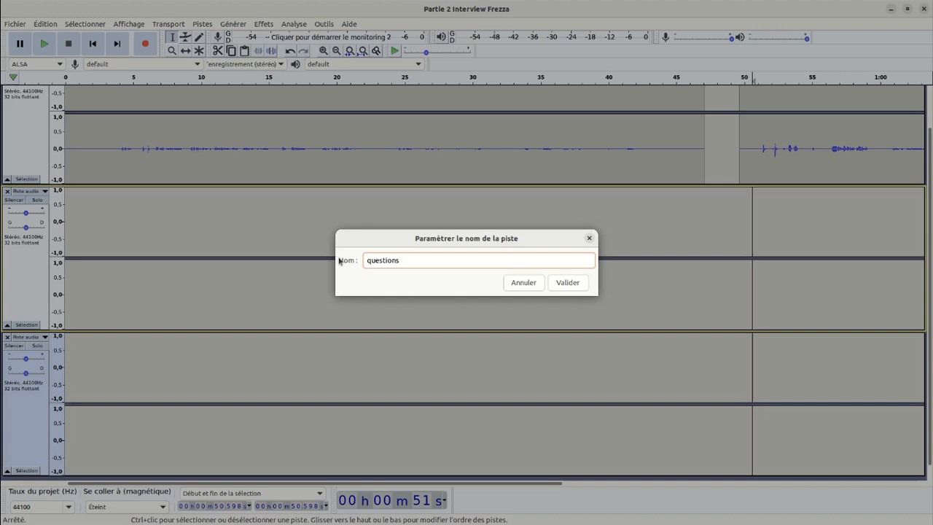
{"action": "left_click", "coordinate": [555, 284]}
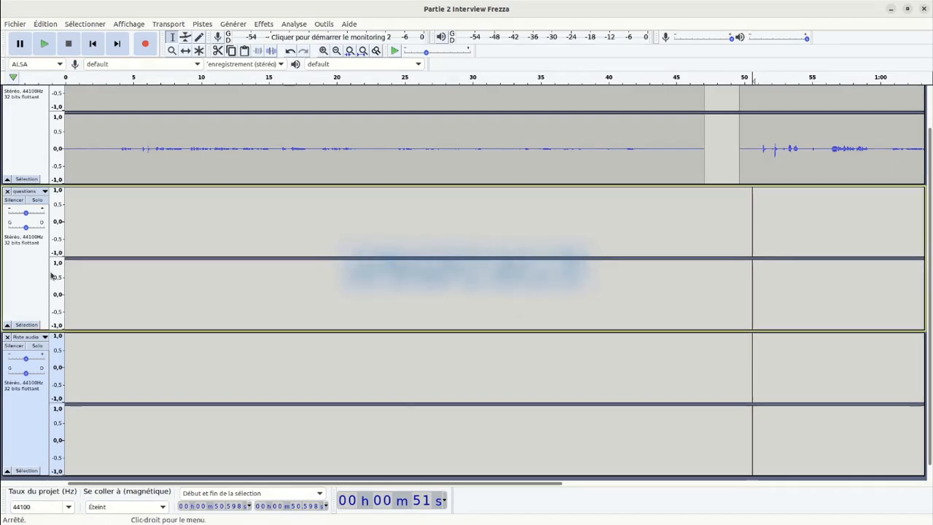
Rename the remaining unnamed empty stereo track as reponses.
{"action": "left_click", "coordinate": [28, 339]}
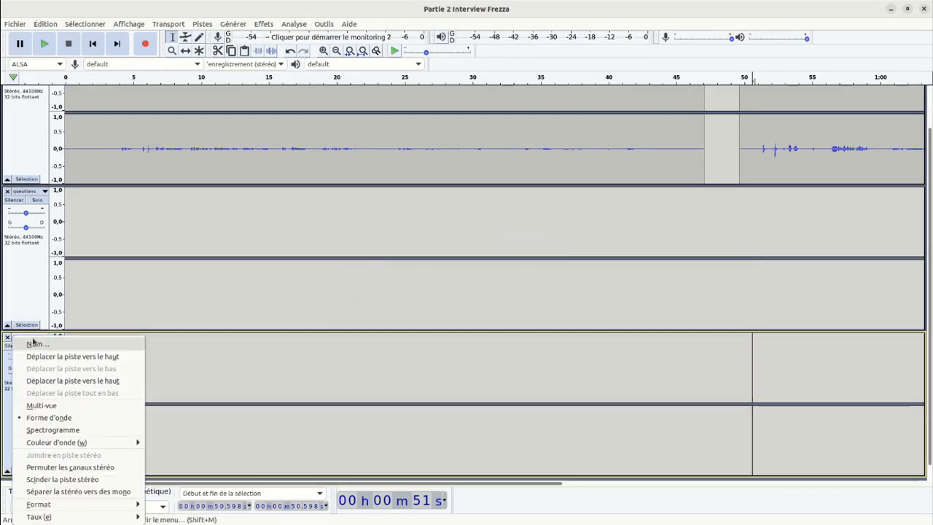
{"action": "left_click", "coordinate": [60, 341]}
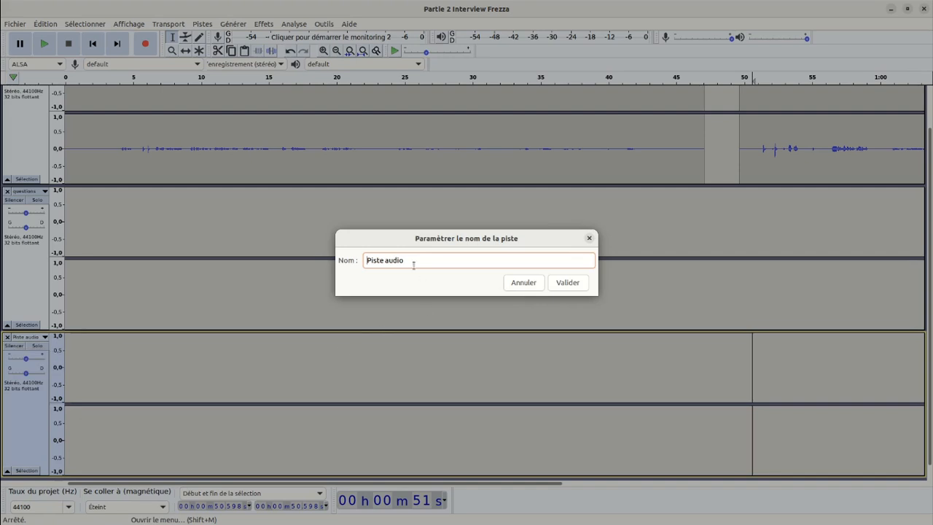
{"action": "type", "text": "reponses"}
{"action": "left_click", "coordinate": [567, 283]}
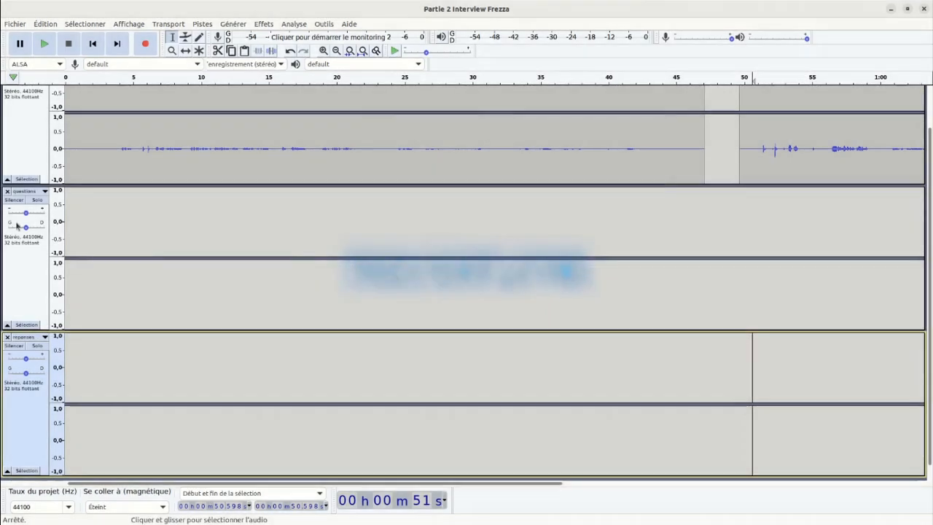
Look over the stacked interview, questions and reponses tracks from first to last.
{"action": "scroll", "coordinate": [247, 256], "scroll_direction": "up", "scroll_amount": 2}
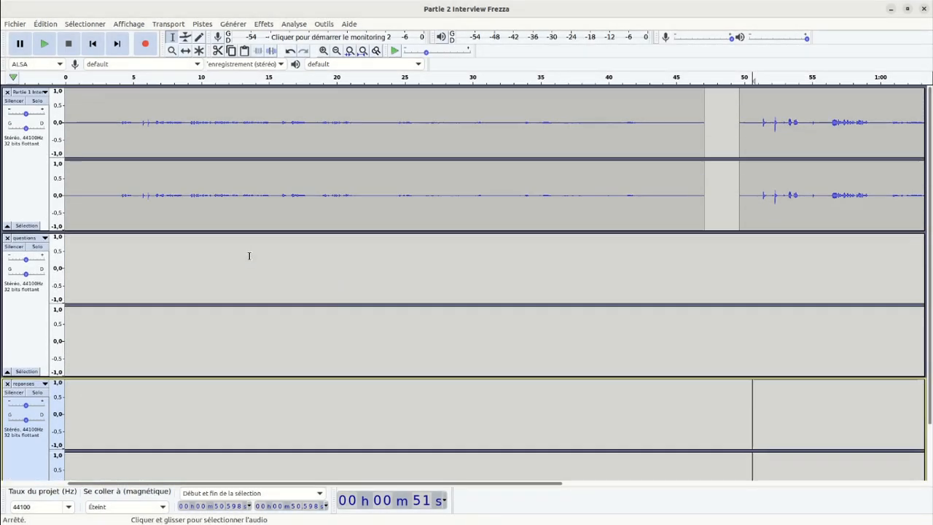
{"action": "scroll", "coordinate": [247, 256], "scroll_direction": "down", "scroll_amount": 3}
{"action": "scroll", "coordinate": [173, 267], "scroll_direction": "up", "scroll_amount": 3}
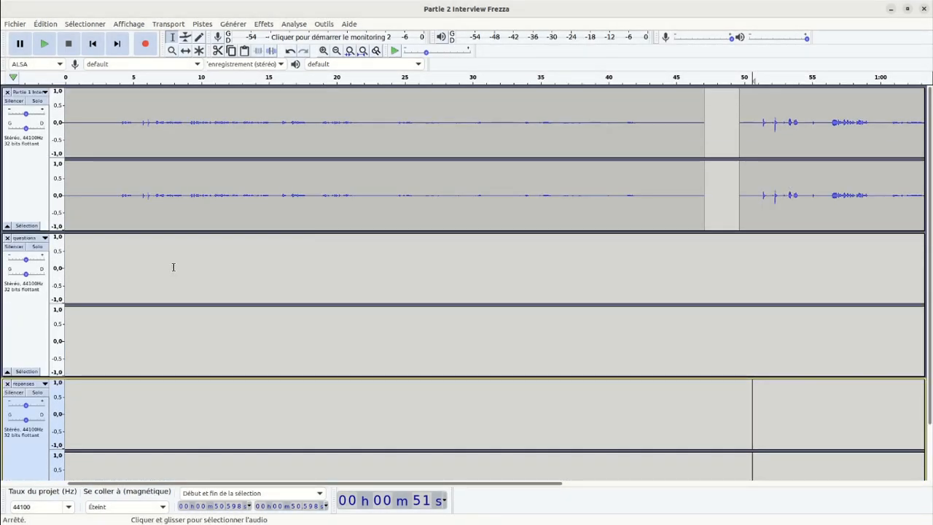
{"action": "scroll", "coordinate": [354, 250], "scroll_direction": "down", "scroll_amount": 2}
{"action": "scroll", "coordinate": [349, 277], "scroll_direction": "up", "scroll_amount": 2}
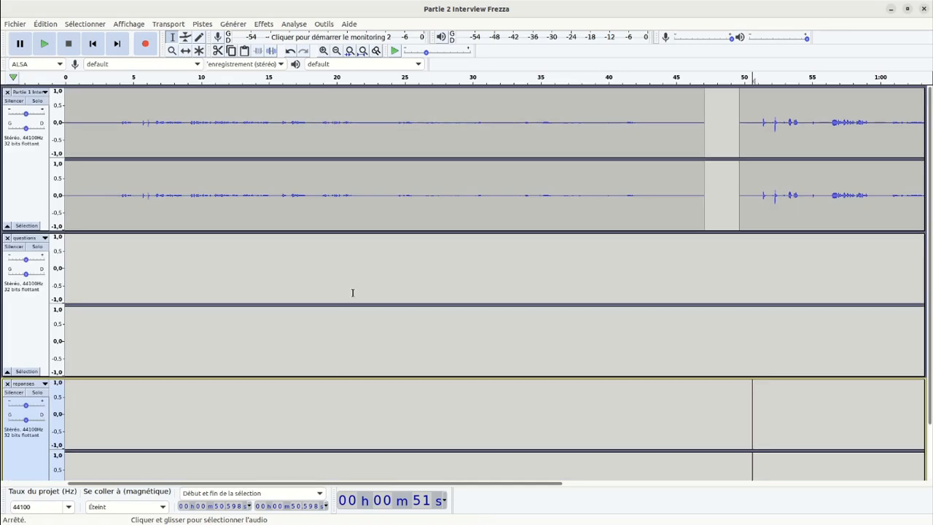
{"action": "scroll", "coordinate": [353, 293], "scroll_direction": "down", "scroll_amount": 2}
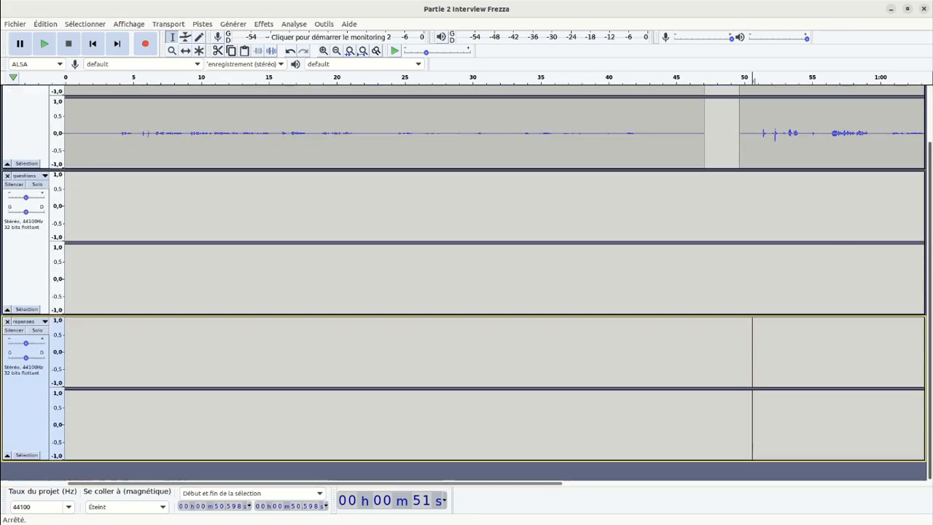
{"action": "scroll", "coordinate": [925, 240], "scroll_direction": "up", "scroll_amount": 2}
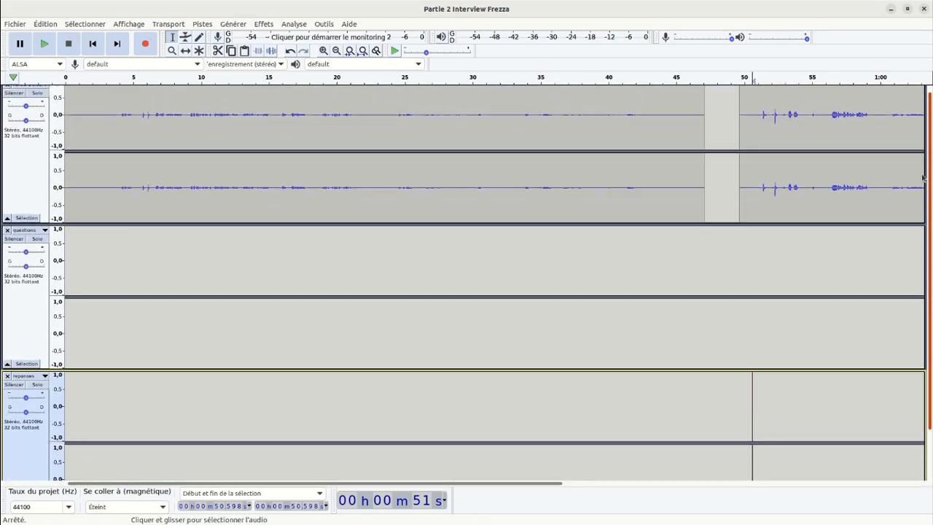
{"action": "scroll", "coordinate": [925, 266], "scroll_direction": "down", "scroll_amount": 2}
{"action": "scroll", "coordinate": [340, 307], "scroll_direction": "up", "scroll_amount": 2}
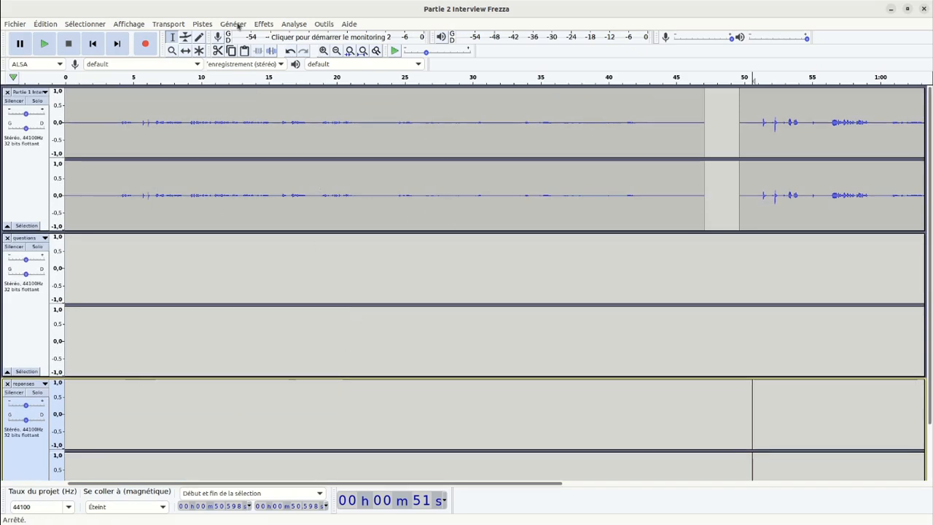
Fit the whole project to the window's width and all three tracks to its height.
{"action": "left_click", "coordinate": [201, 25]}
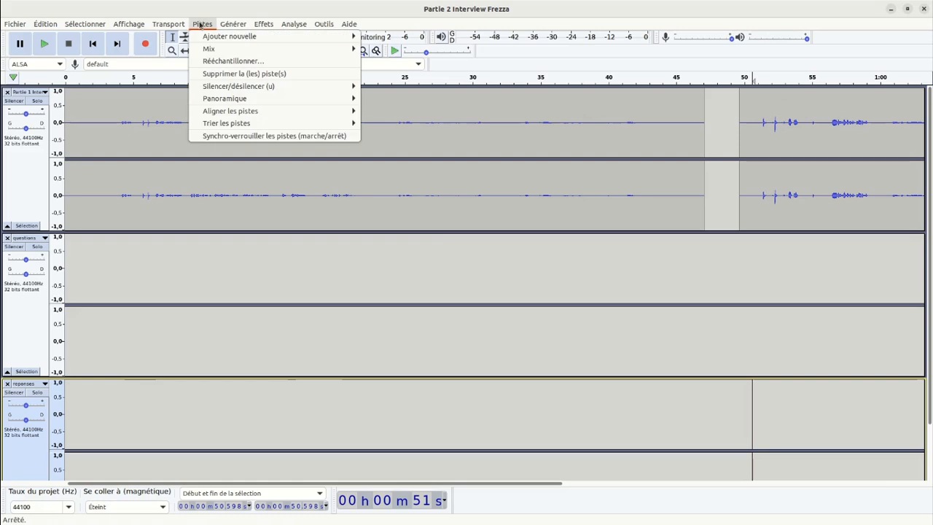
{"action": "mouse_move", "coordinate": [132, 24]}
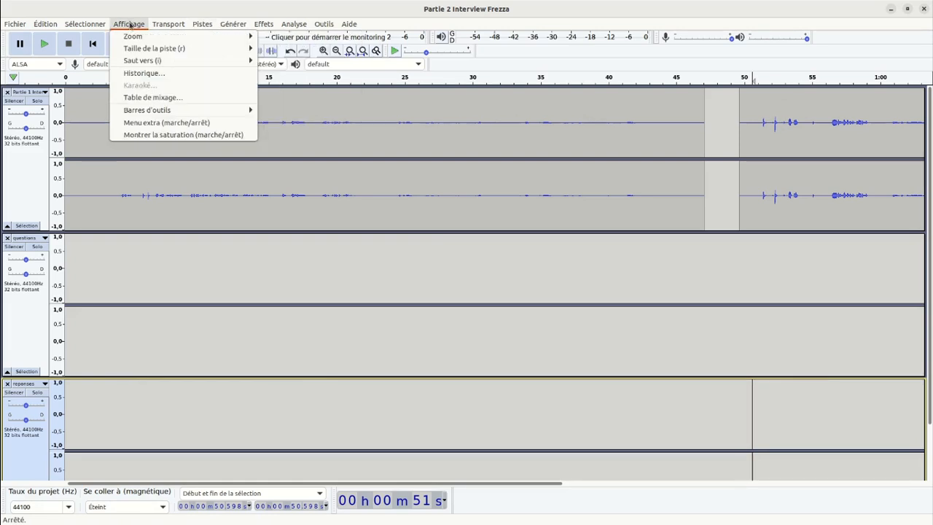
{"action": "mouse_move", "coordinate": [141, 52]}
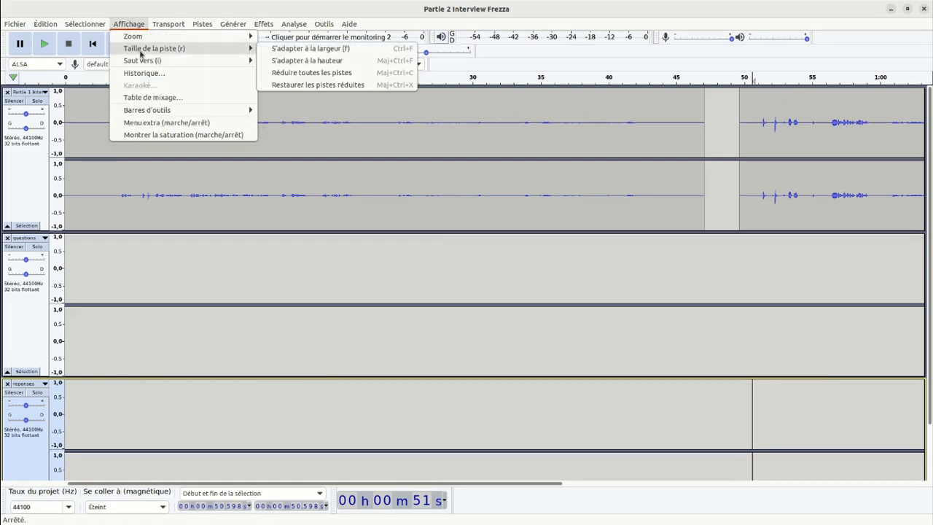
{"action": "left_click", "coordinate": [285, 49]}
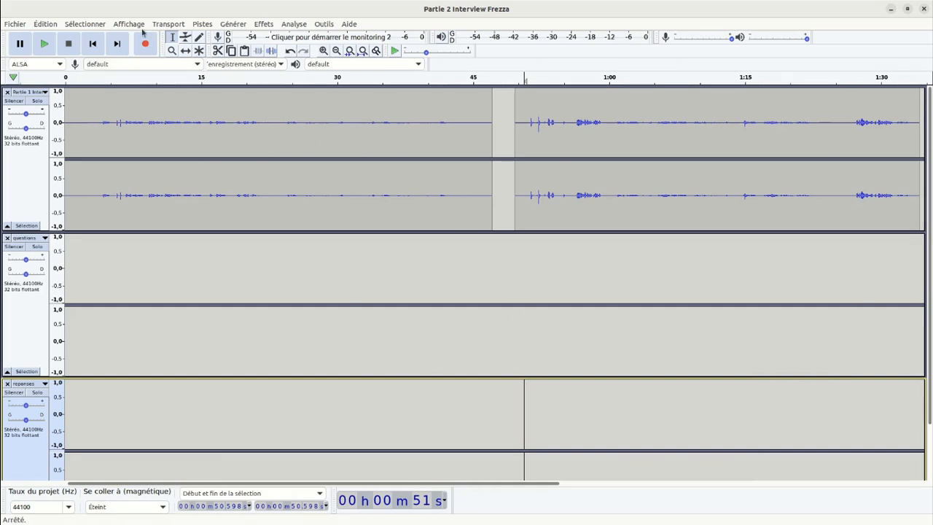
{"action": "left_click", "coordinate": [202, 24]}
{"action": "mouse_move", "coordinate": [130, 22]}
{"action": "mouse_move", "coordinate": [135, 49]}
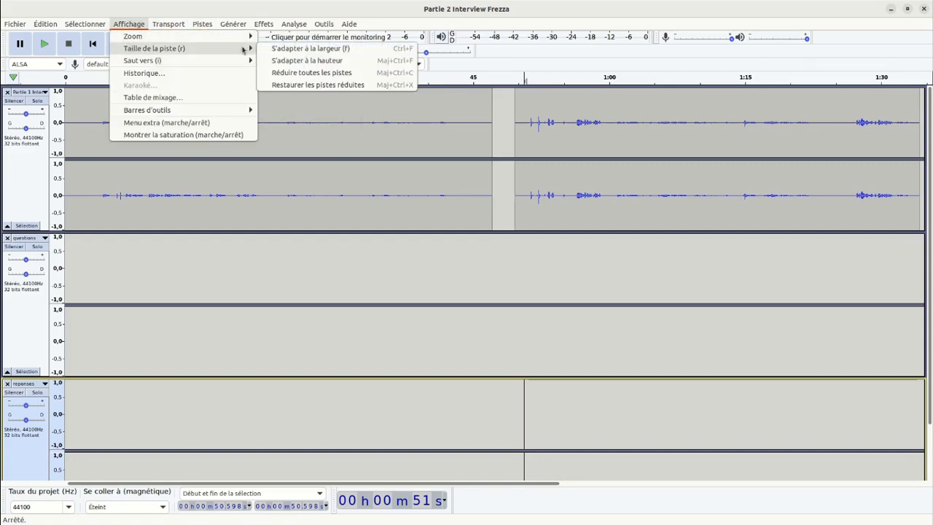
{"action": "left_click", "coordinate": [277, 61]}
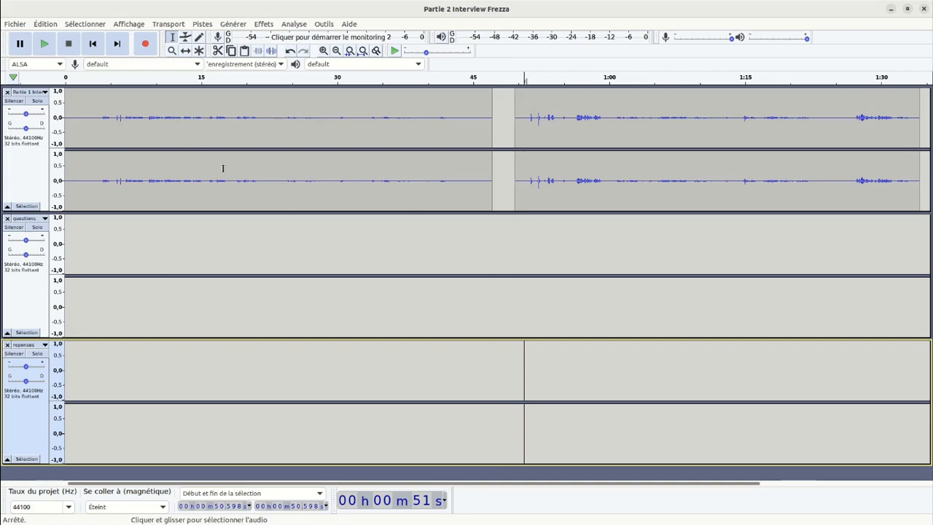
Examine the interview waveform along the timeline at close and distant zoom levels.
{"action": "scroll", "coordinate": [224, 180], "scroll_direction": "up", "scroll_amount": 8}
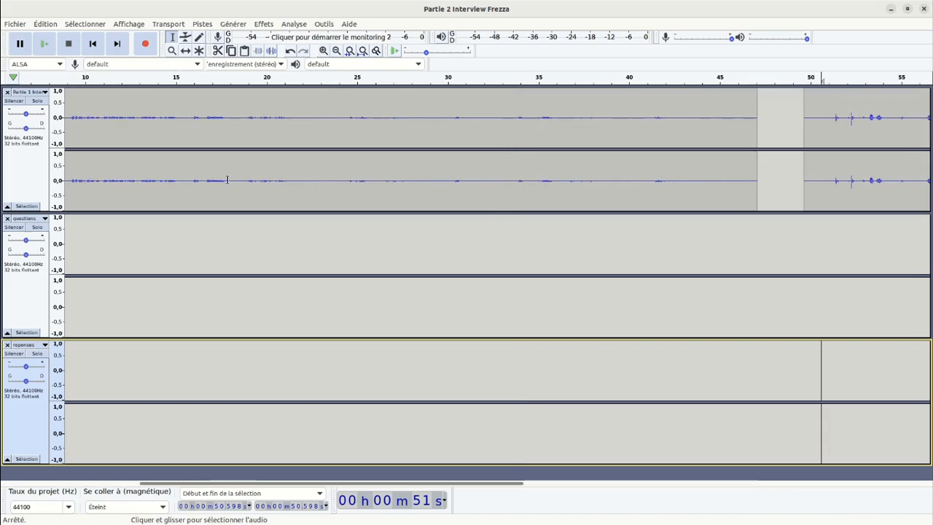
{"action": "scroll", "coordinate": [233, 180], "scroll_direction": "up", "scroll_amount": 2}
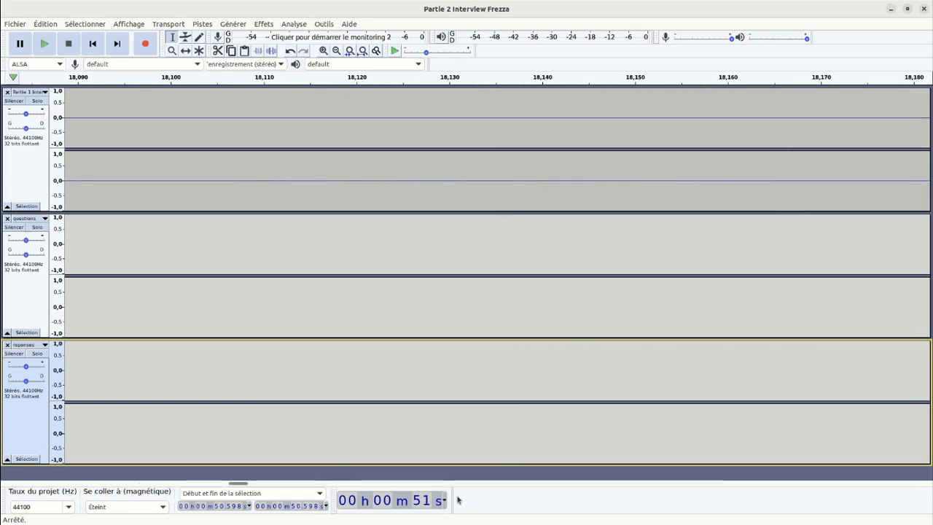
{"action": "left_click_drag", "start_coordinate": [245, 484], "coordinate": [584, 498]}
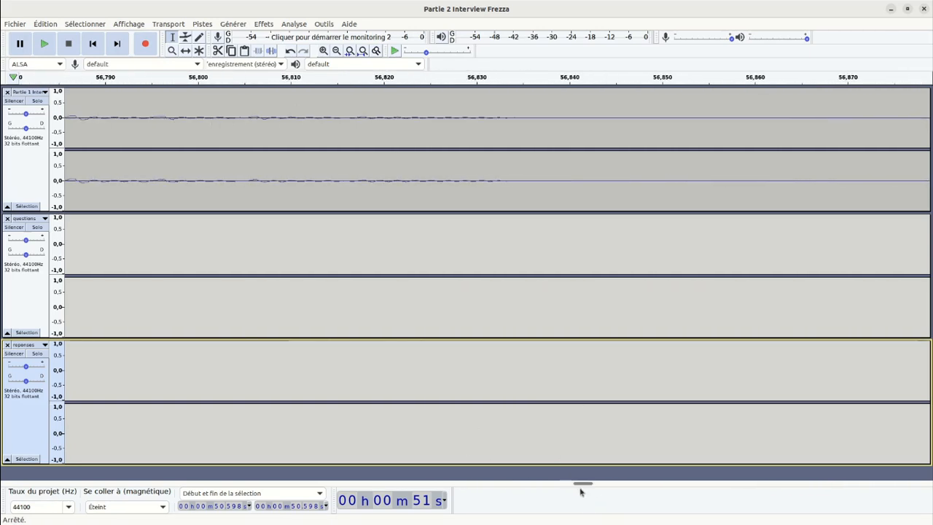
{"action": "scroll", "coordinate": [519, 309], "scroll_direction": "down", "scroll_amount": 3, "text": "ctrl"}
{"action": "scroll", "coordinate": [519, 309], "scroll_direction": "down", "scroll_amount": 4, "text": "ctrl"}
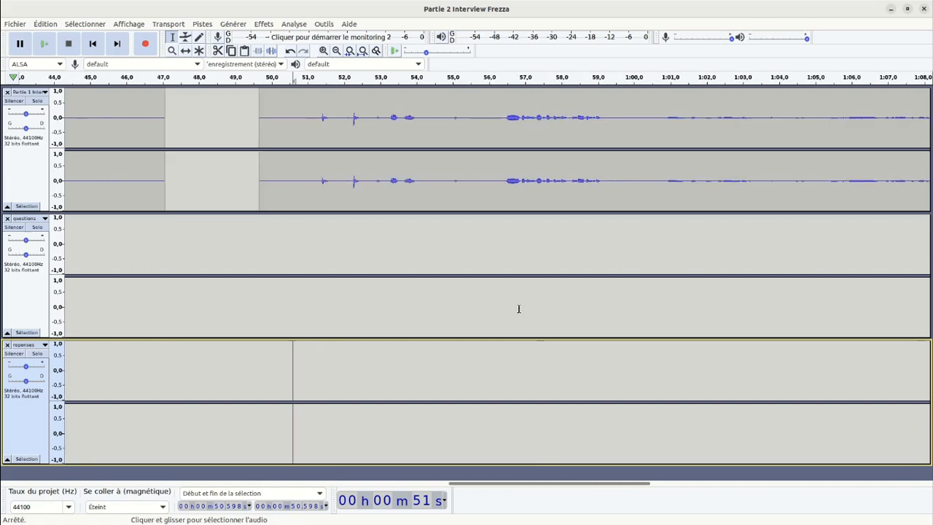
{"action": "scroll", "coordinate": [519, 309], "scroll_direction": "down", "scroll_amount": 6, "text": "ctrl"}
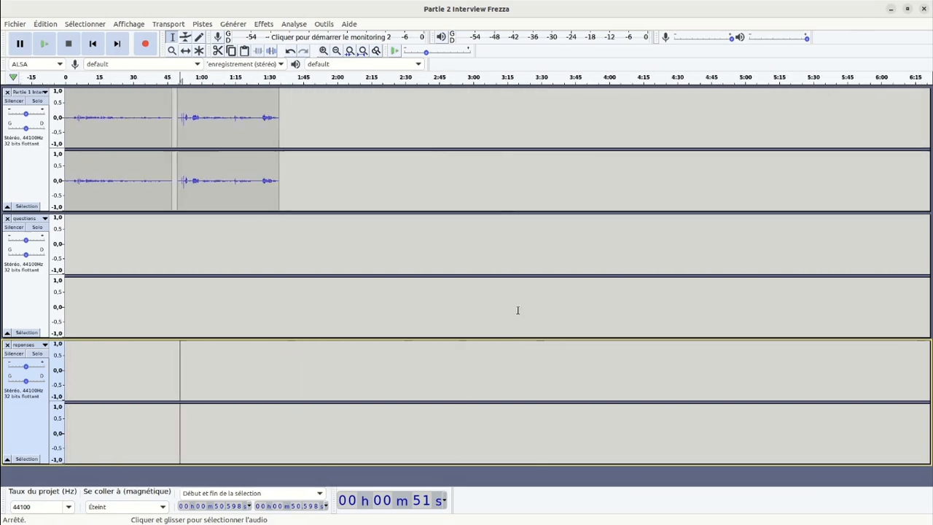
{"action": "scroll", "coordinate": [517, 311], "scroll_direction": "up", "scroll_amount": 2, "text": "ctrl"}
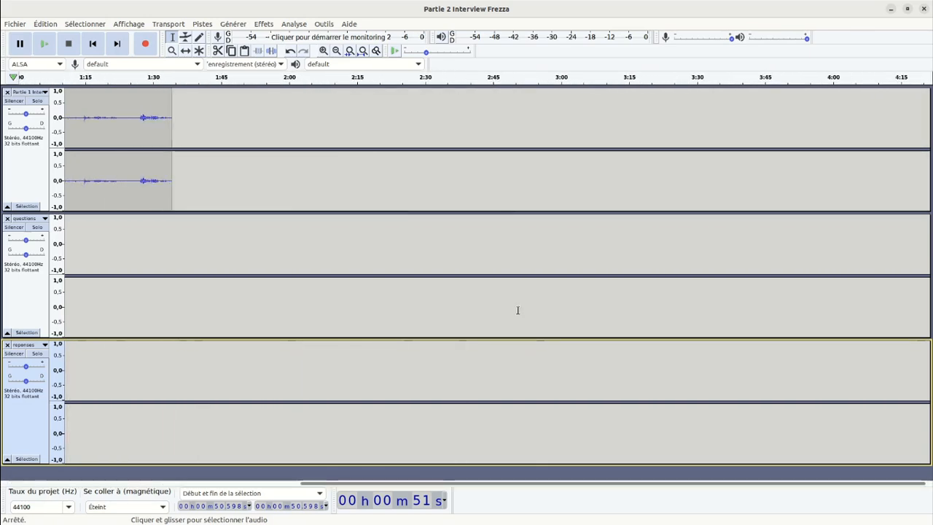
{"action": "scroll", "coordinate": [518, 311], "scroll_direction": "down", "scroll_amount": 3, "text": "ctrl"}
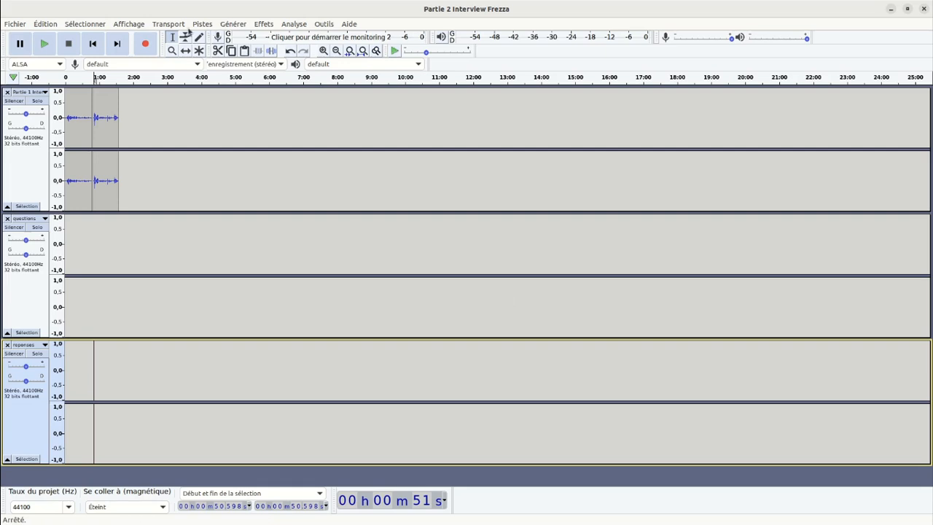
Fit the full length of the project to the window's width again.
{"action": "left_click", "coordinate": [202, 24]}
{"action": "mouse_move", "coordinate": [137, 29]}
{"action": "mouse_move", "coordinate": [190, 48]}
{"action": "left_click", "coordinate": [303, 49]}
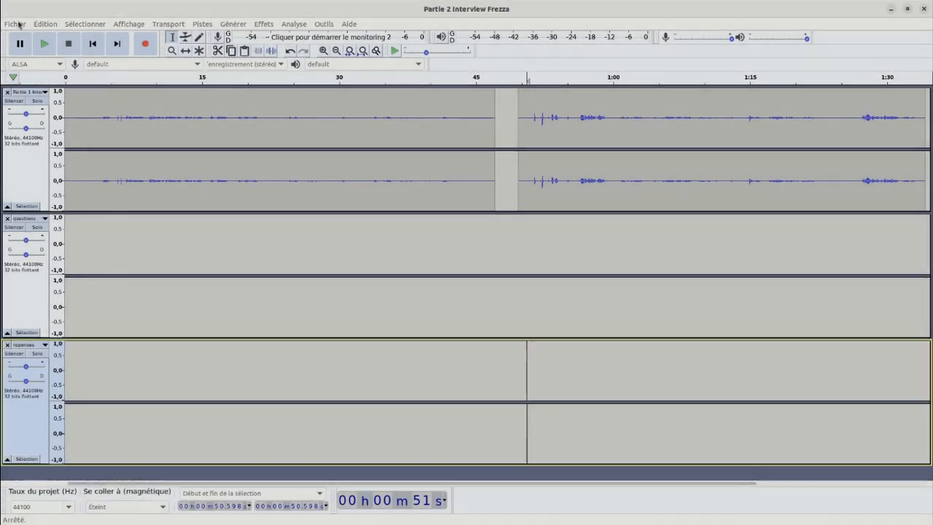
Save the project as interview_montage.aup in the sources_radio folder.
{"action": "left_click", "coordinate": [19, 24]}
{"action": "mouse_move", "coordinate": [44, 102]}
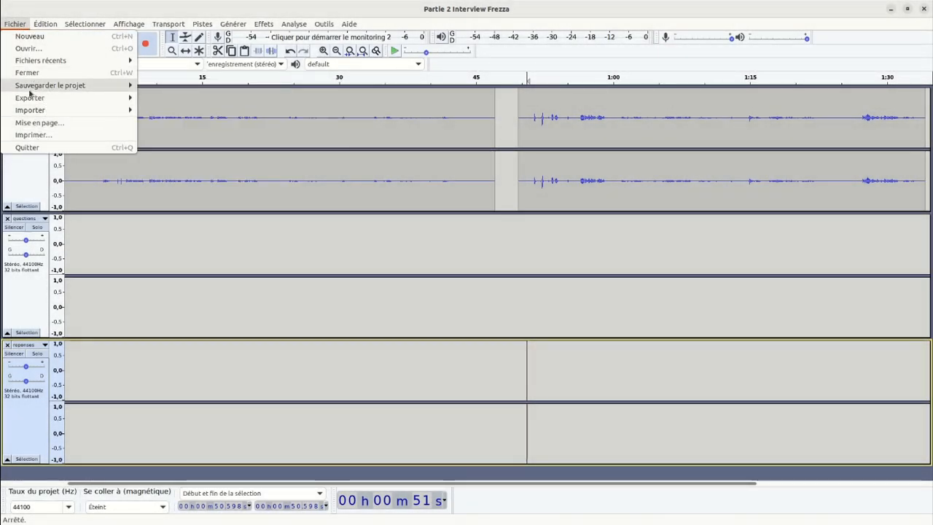
{"action": "mouse_move", "coordinate": [80, 85]}
{"action": "left_click", "coordinate": [186, 86]}
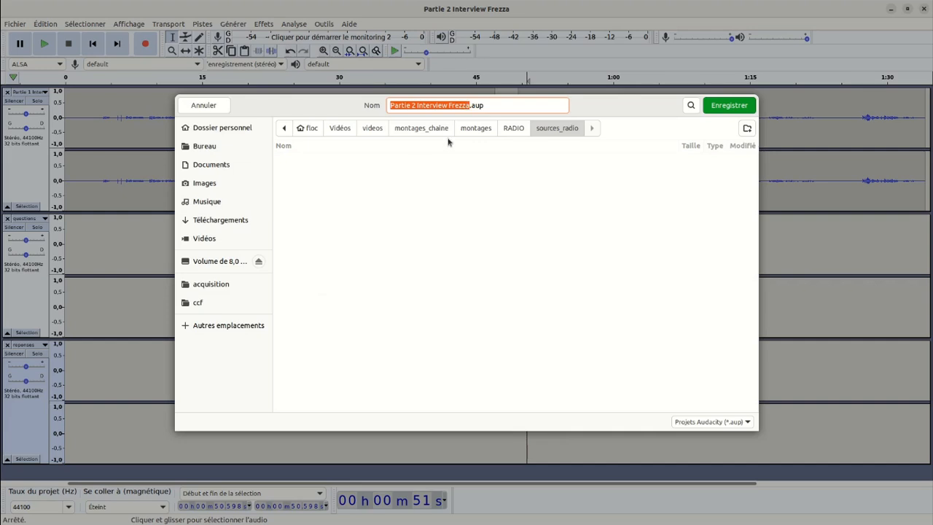
{"action": "key", "text": "BackSpace"}
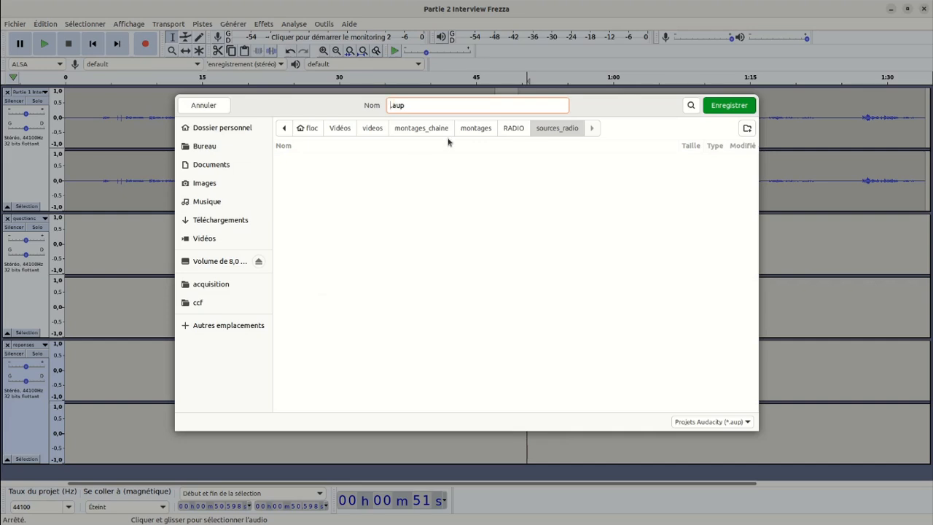
{"action": "type", "text": "interview_montage"}
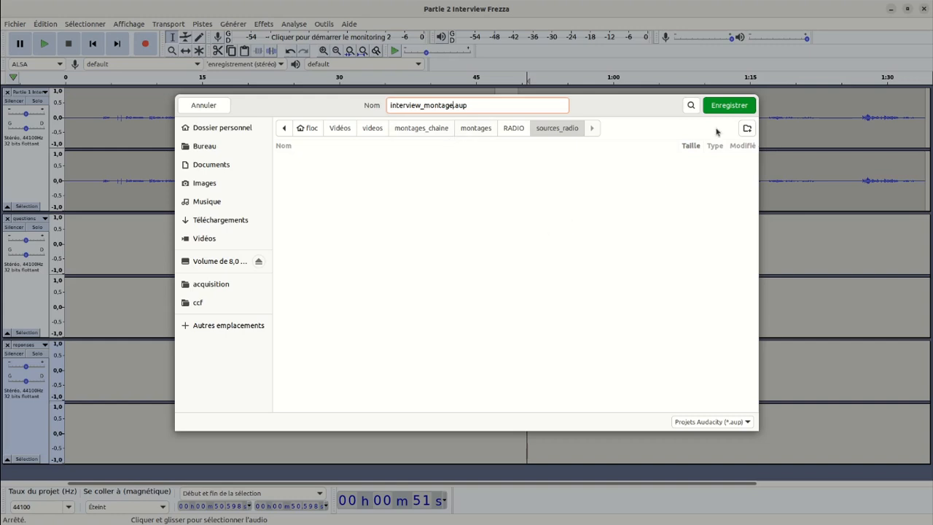
{"action": "left_click", "coordinate": [726, 107]}
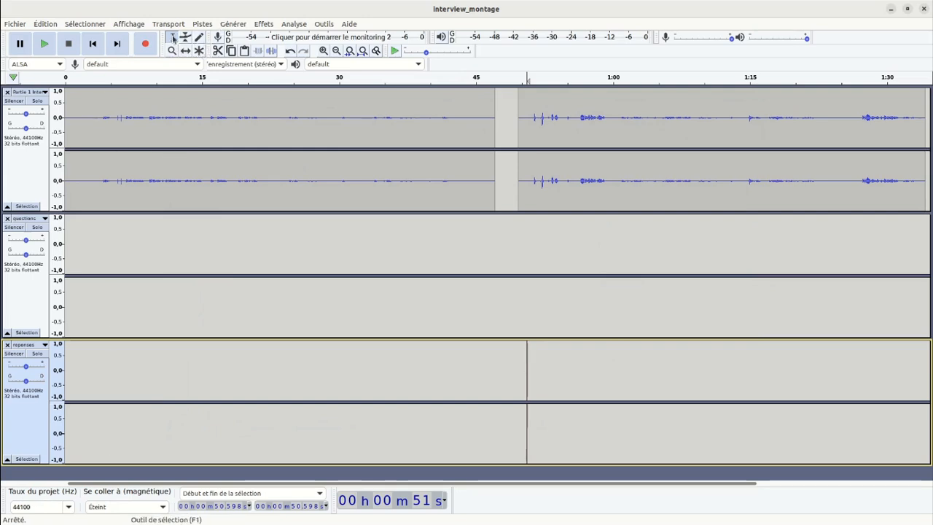
Listen to the interview track from about 3 s to about 12 s and stop playback.
{"action": "left_click", "coordinate": [93, 98]}
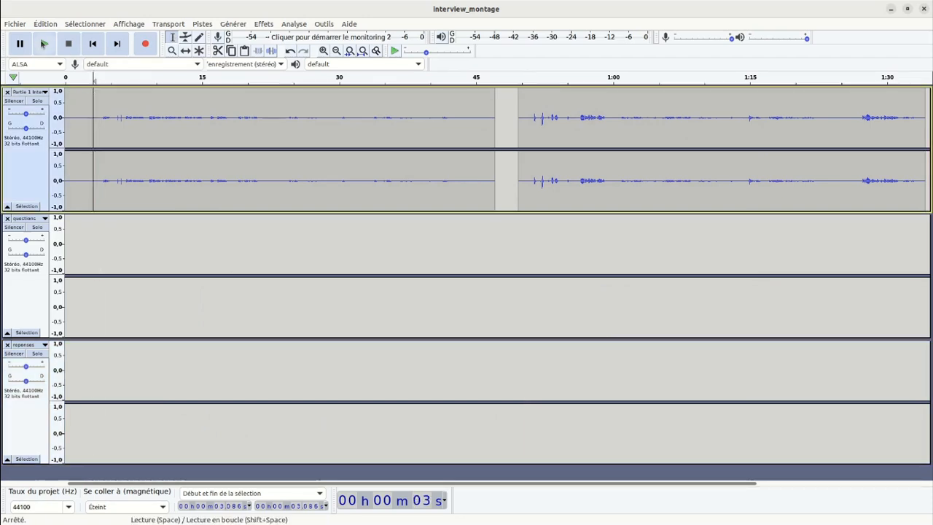
{"action": "left_click", "coordinate": [44, 44]}
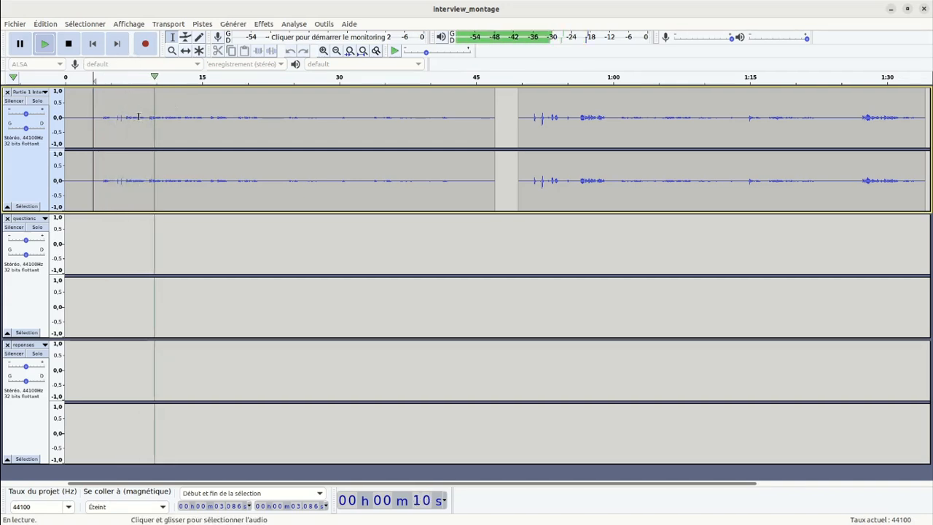
{"action": "left_click", "coordinate": [69, 45]}
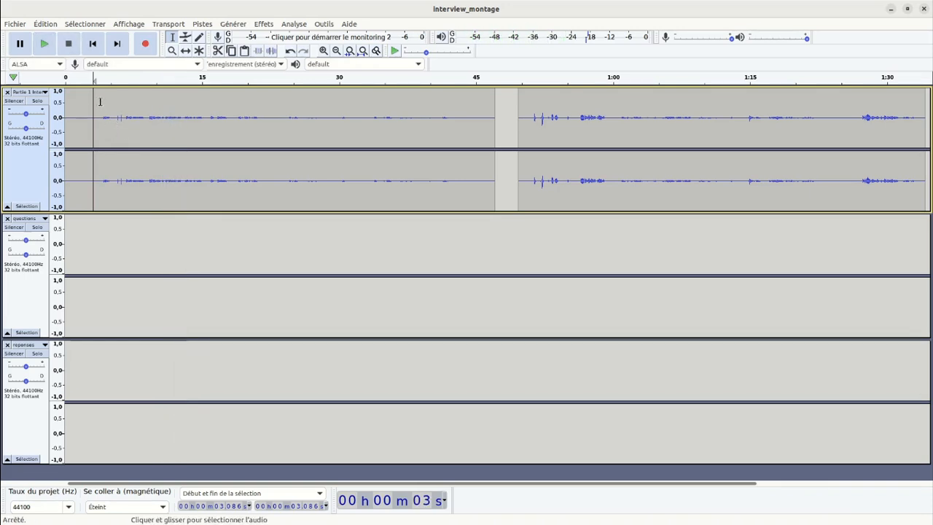
Copy the interview passage from about 3.7 s to 5.2 s into the questions track at about 4.2 s.
{"action": "left_click_drag", "start_coordinate": [100, 100], "coordinate": [106, 102]}
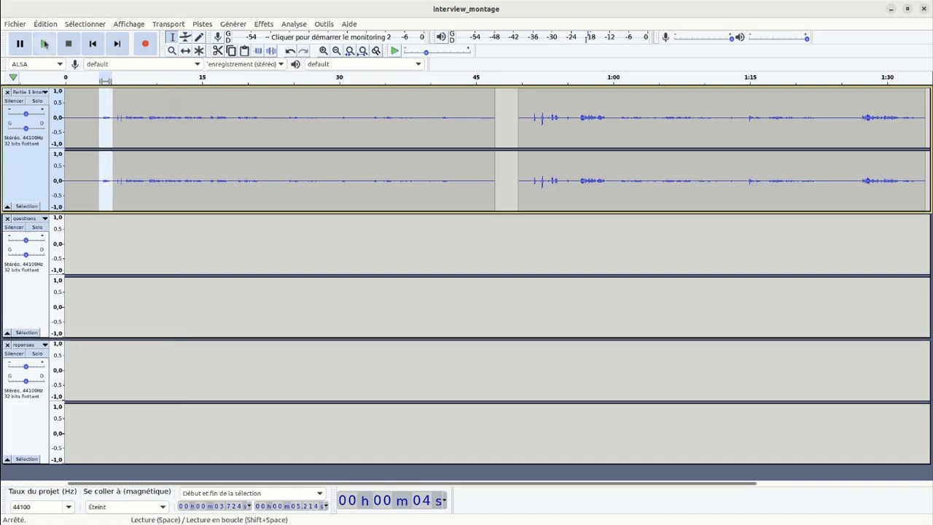
{"action": "left_click", "coordinate": [44, 44]}
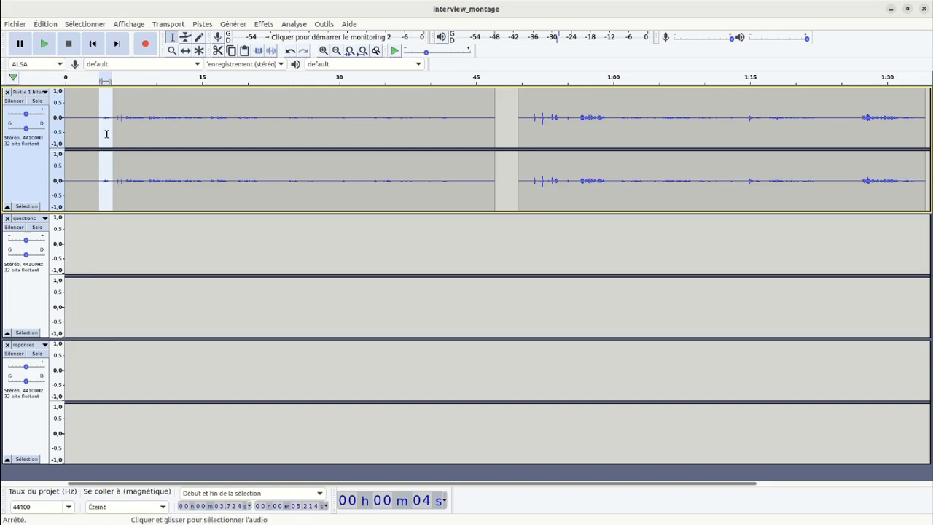
{"action": "left_click", "coordinate": [46, 25]}
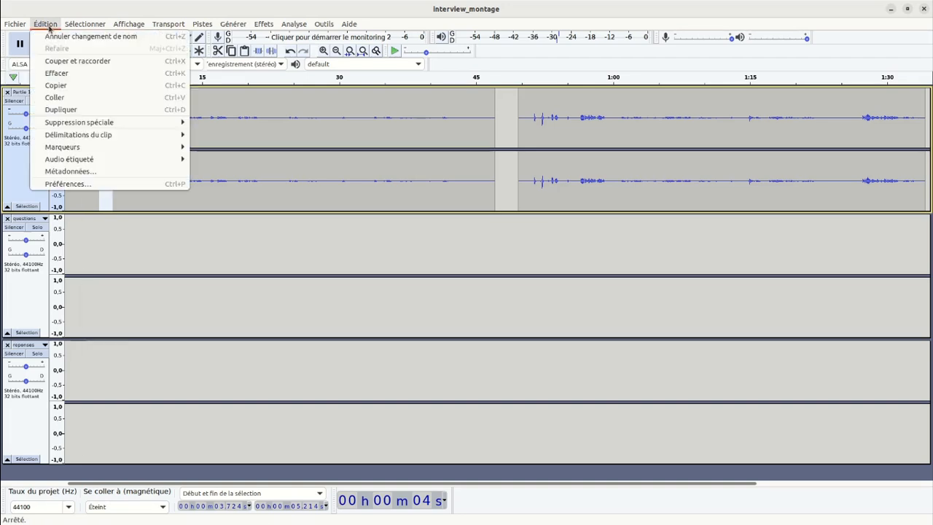
{"action": "left_click", "coordinate": [55, 85]}
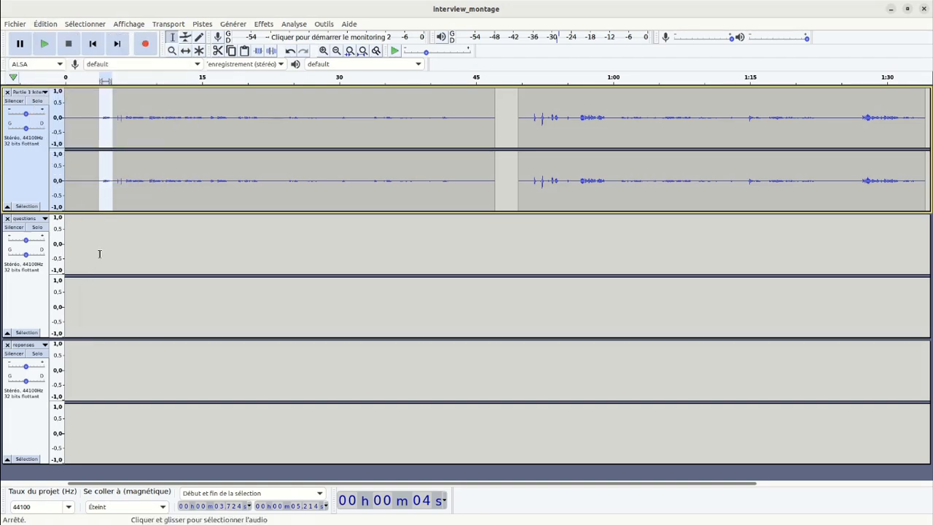
{"action": "left_click", "coordinate": [103, 243]}
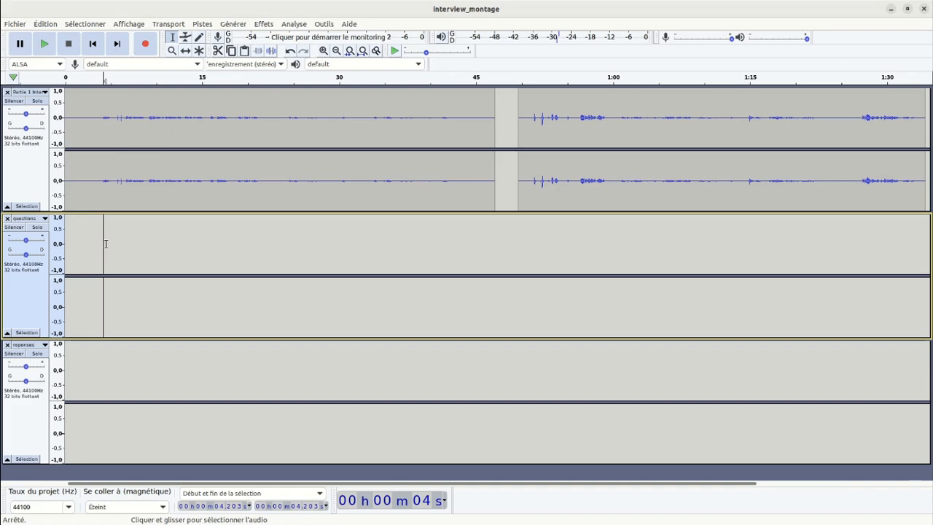
{"action": "left_click", "coordinate": [45, 24]}
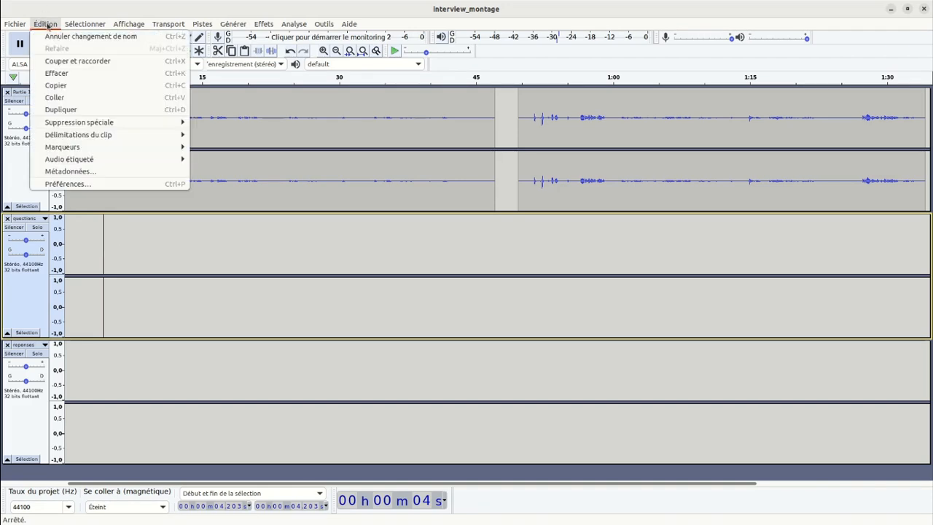
{"action": "left_click", "coordinate": [81, 98]}
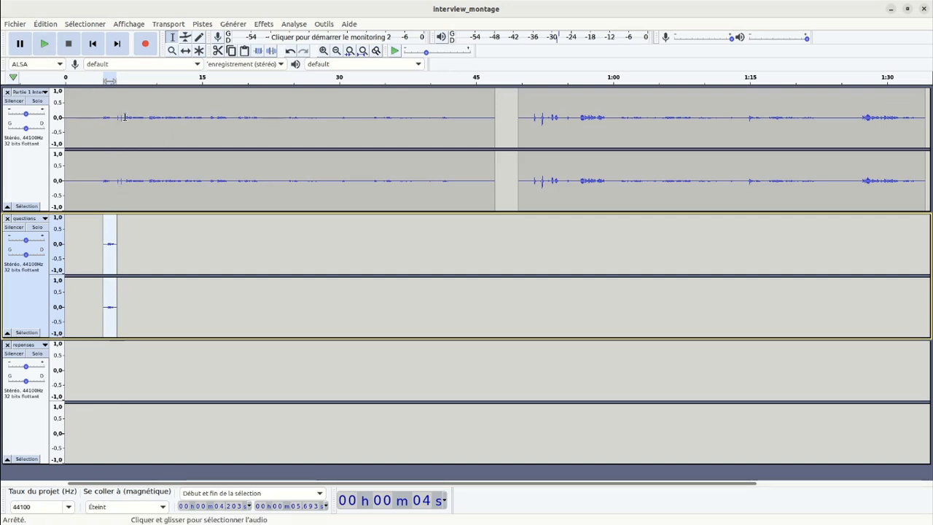
Listen to the interview track from about 6.6 s to 13 s and pause playback.
{"action": "left_click", "coordinate": [125, 117]}
{"action": "left_click", "coordinate": [43, 44]}
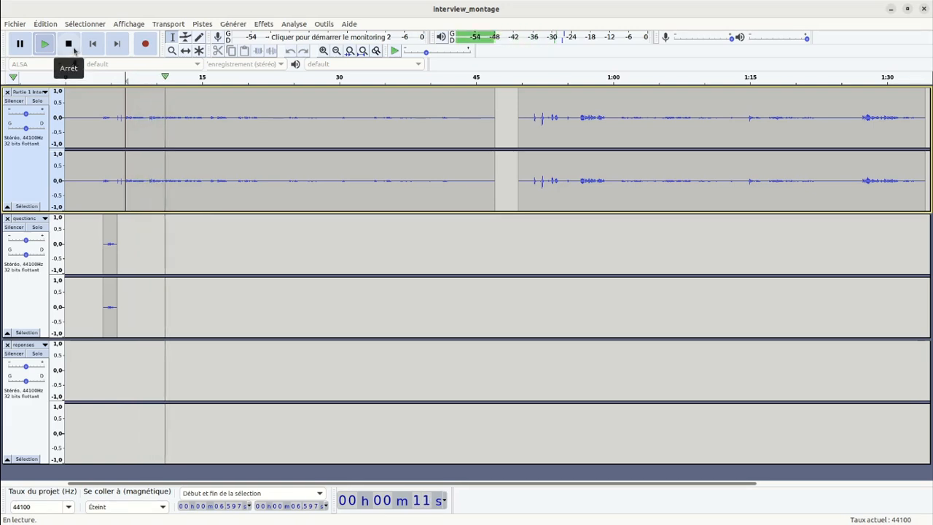
{"action": "left_click", "coordinate": [19, 44]}
{"action": "left_click", "coordinate": [140, 135]}
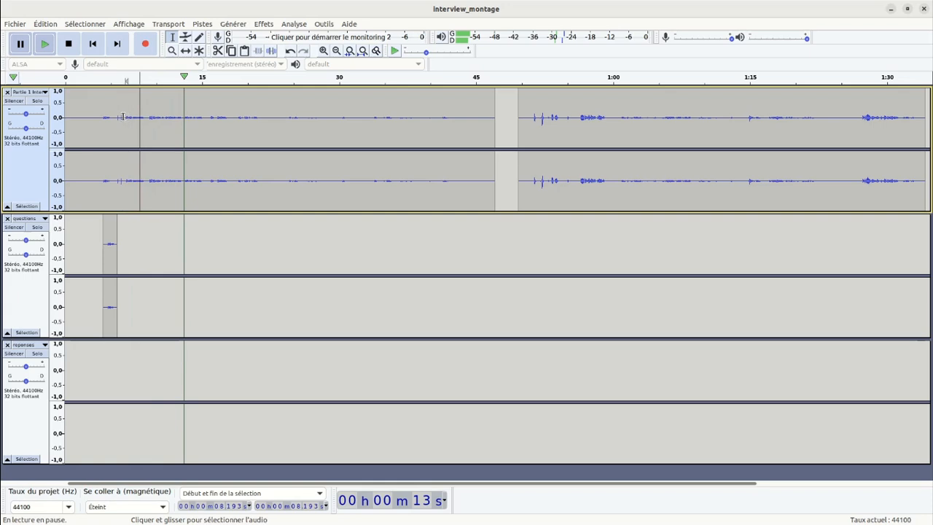
Copy the interview passage from about 6.3 s to 9.1 s into the questions track and shift both question clips earlier, the second starting at about 5.6 s.
{"action": "left_click_drag", "start_coordinate": [122, 117], "coordinate": [143, 129]}
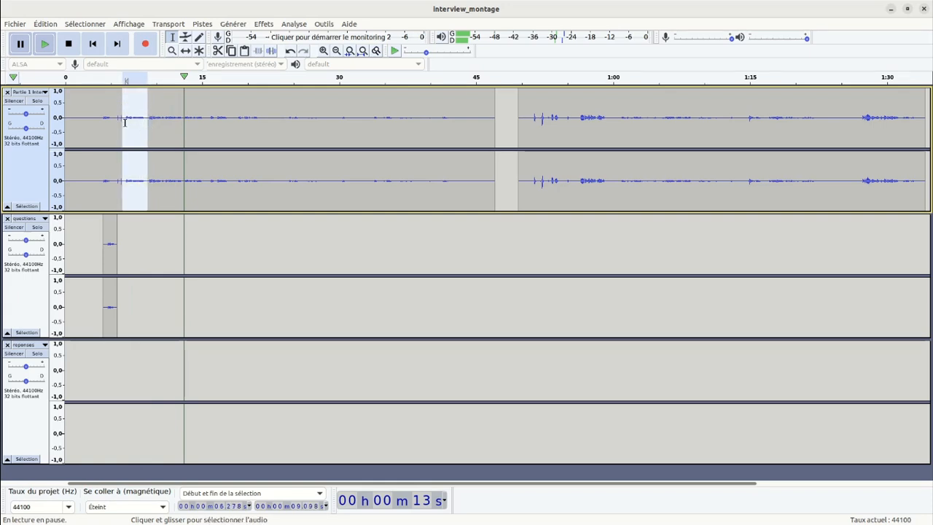
{"action": "left_click", "coordinate": [54, 48]}
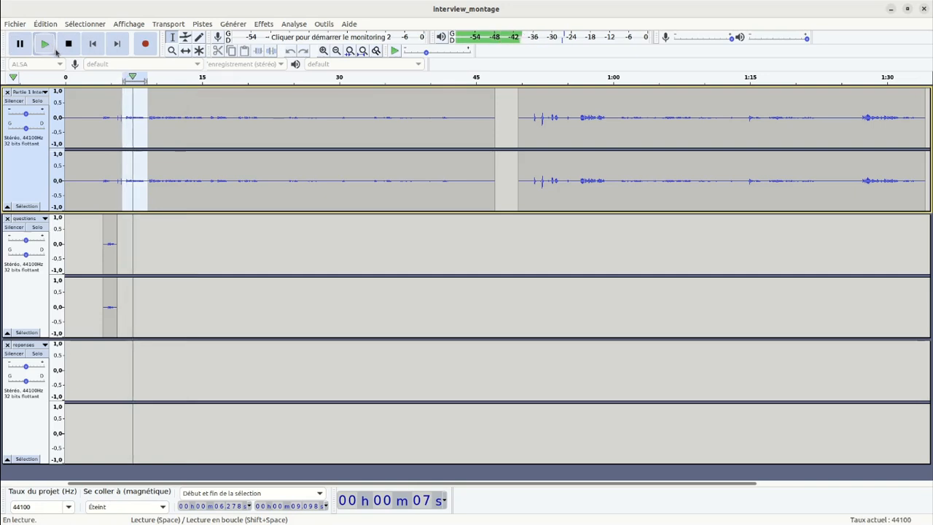
{"action": "left_click", "coordinate": [69, 43]}
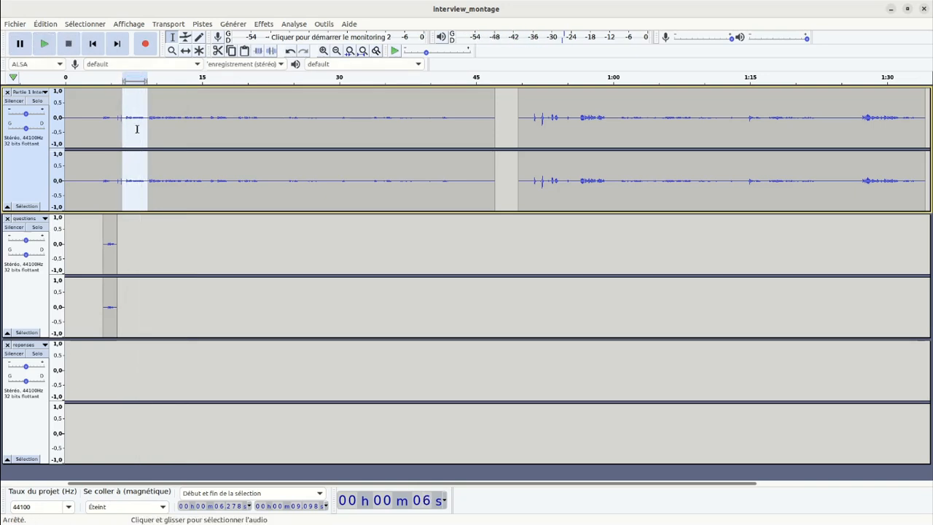
{"action": "left_click", "coordinate": [128, 231]}
{"action": "left_click_drag", "start_coordinate": [126, 227], "coordinate": [154, 229]}
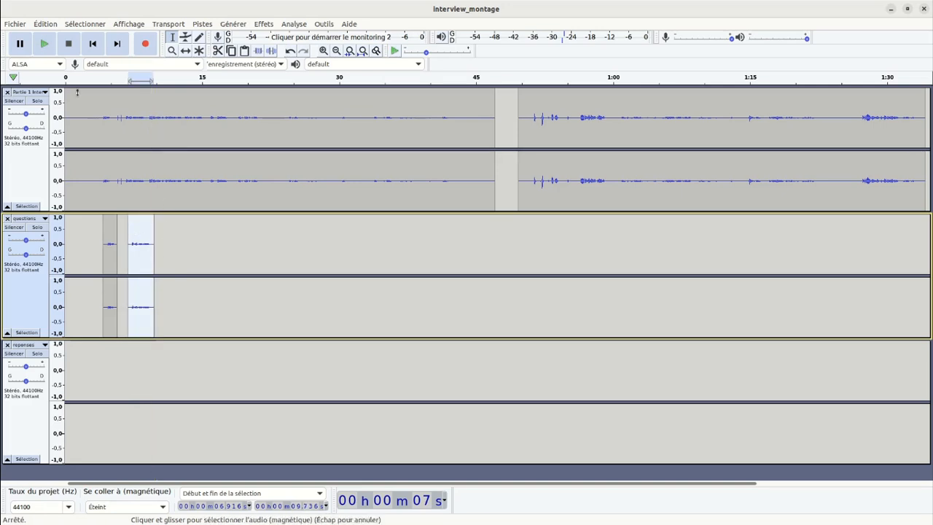
{"action": "left_click", "coordinate": [185, 50]}
{"action": "left_click_drag", "start_coordinate": [144, 261], "coordinate": [102, 262]}
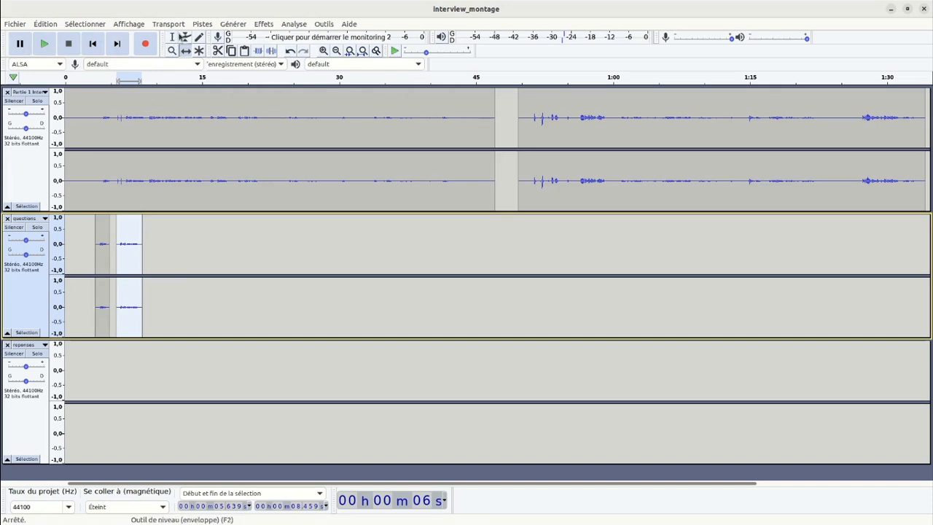
Copy the interview passage from about 9.0 s to 15.5 s into the questions track and shift the pasted clip to start at about 9.0 s.
{"action": "left_click", "coordinate": [173, 38]}
{"action": "left_click_drag", "start_coordinate": [147, 116], "coordinate": [205, 141]}
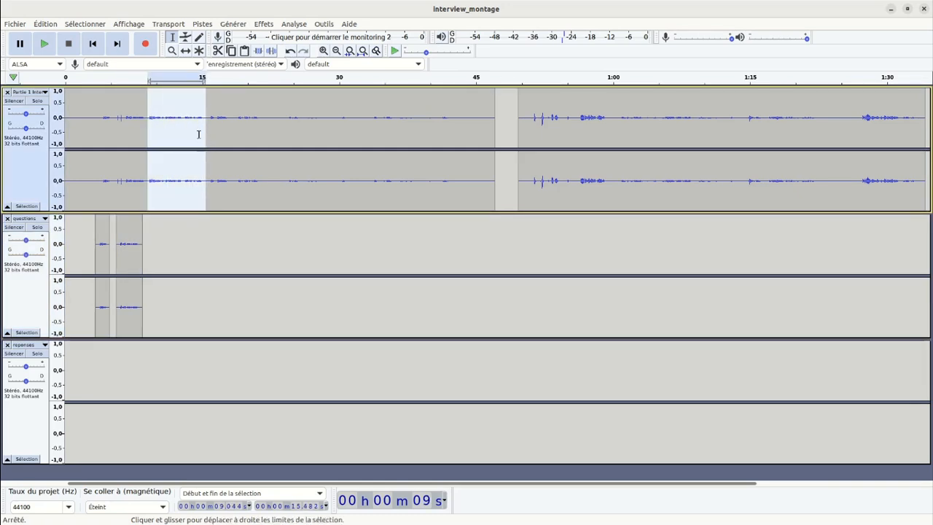
{"action": "left_click", "coordinate": [45, 43]}
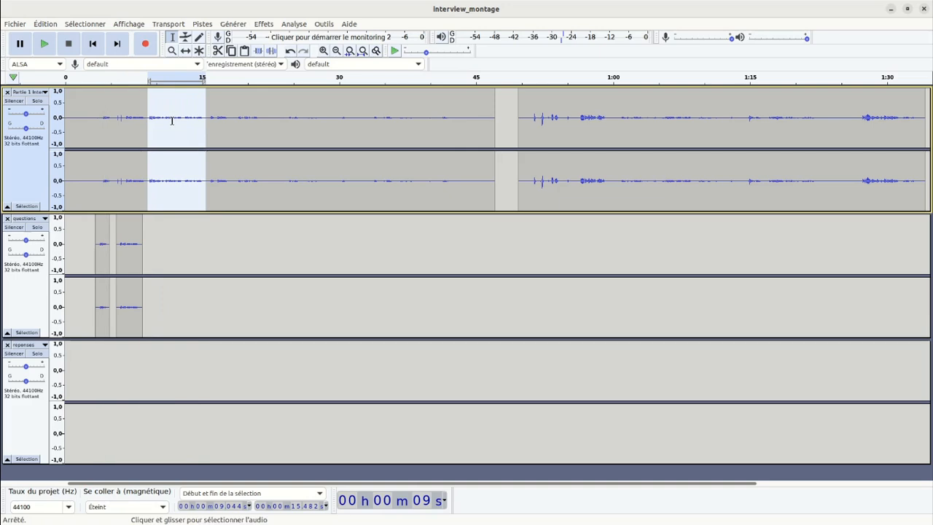
{"action": "left_click", "coordinate": [153, 233]}
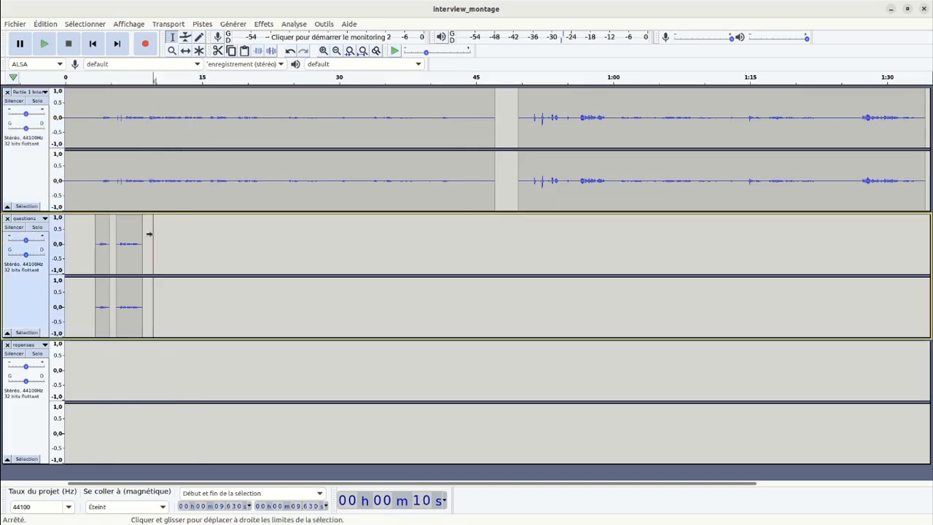
{"action": "left_click_drag", "start_coordinate": [151, 227], "coordinate": [212, 241]}
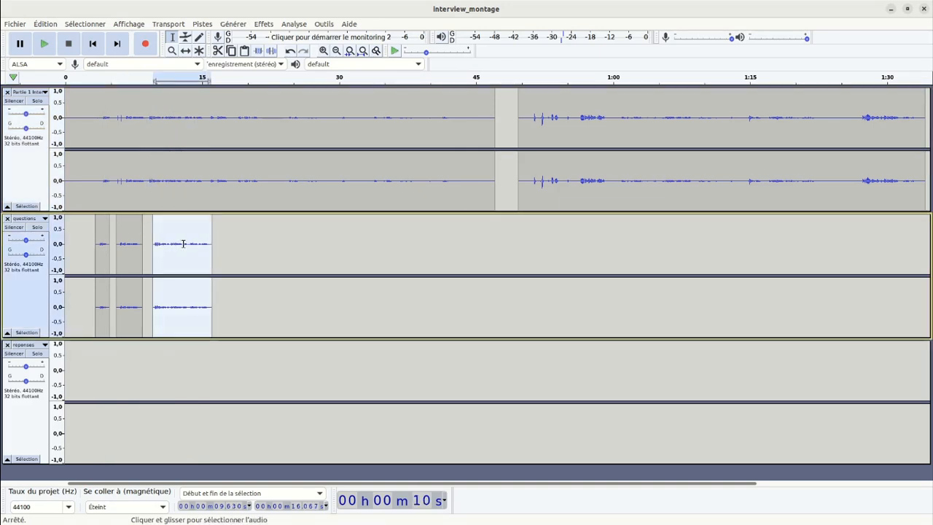
{"action": "left_click", "coordinate": [185, 51]}
{"action": "left_click_drag", "start_coordinate": [169, 232], "coordinate": [164, 232]}
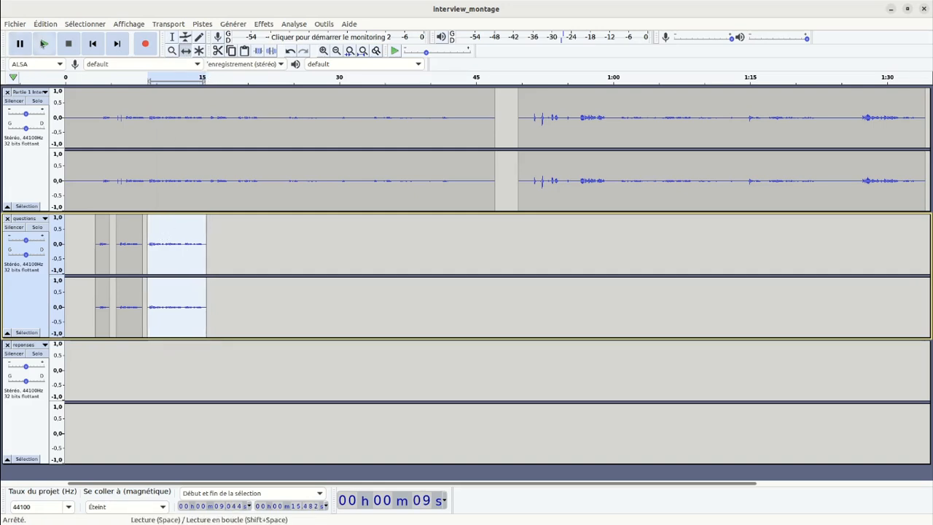
Listen to the third clip of the questions track from about 9.0 s and stop playback.
{"action": "left_click", "coordinate": [43, 44]}
{"action": "left_click", "coordinate": [46, 45]}
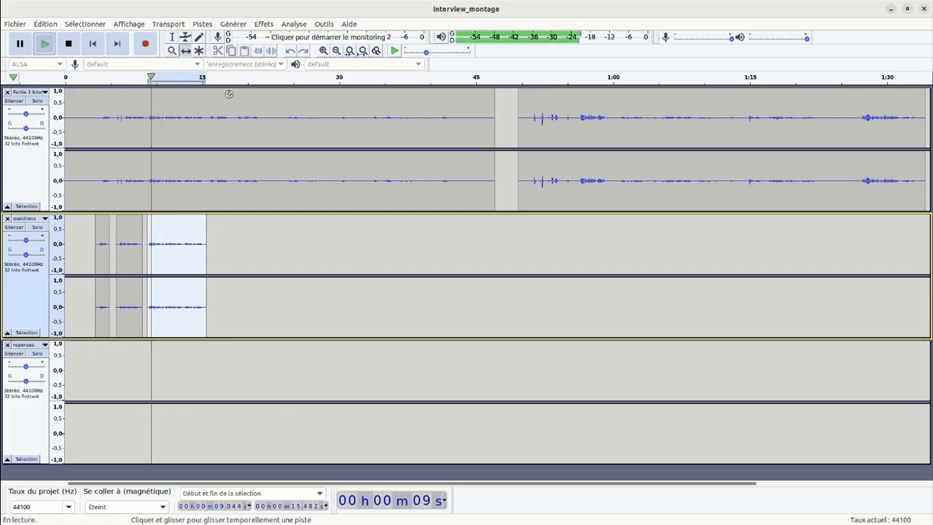
{"action": "left_click", "coordinate": [65, 46]}
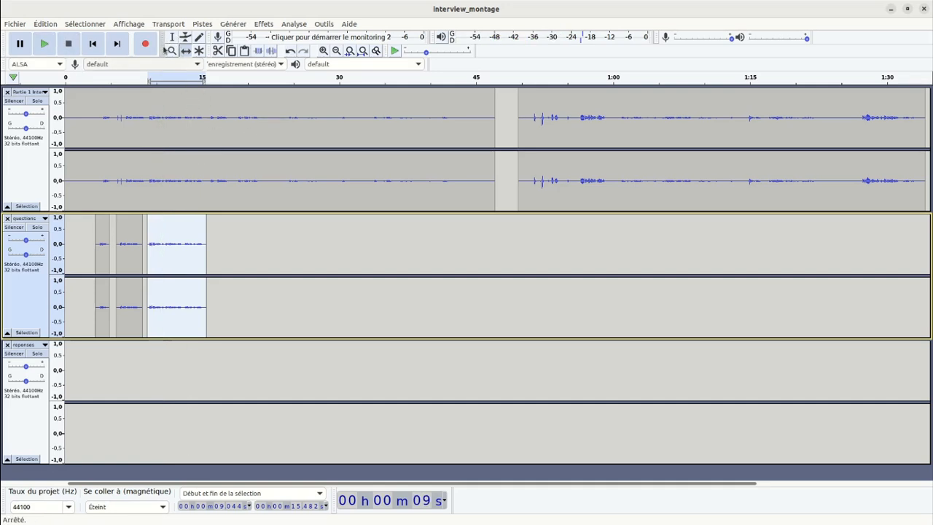
Audition the interview from about 15.5 s to 21.7 s, and copy only the 15.7–16.6 s passage to the same time in the questions track.
{"action": "left_click_drag", "start_coordinate": [206, 115], "coordinate": [264, 120]}
{"action": "left_click", "coordinate": [52, 53]}
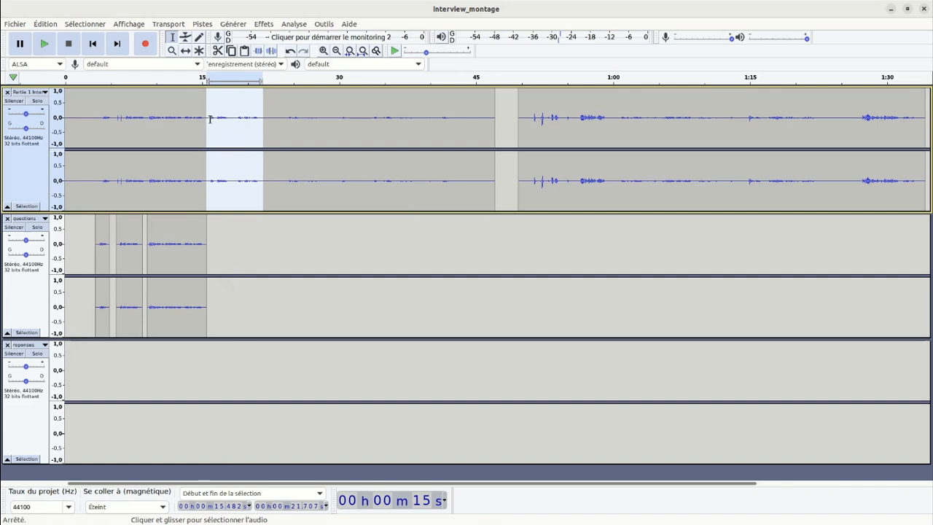
{"action": "left_click_drag", "start_coordinate": [208, 119], "coordinate": [216, 123]}
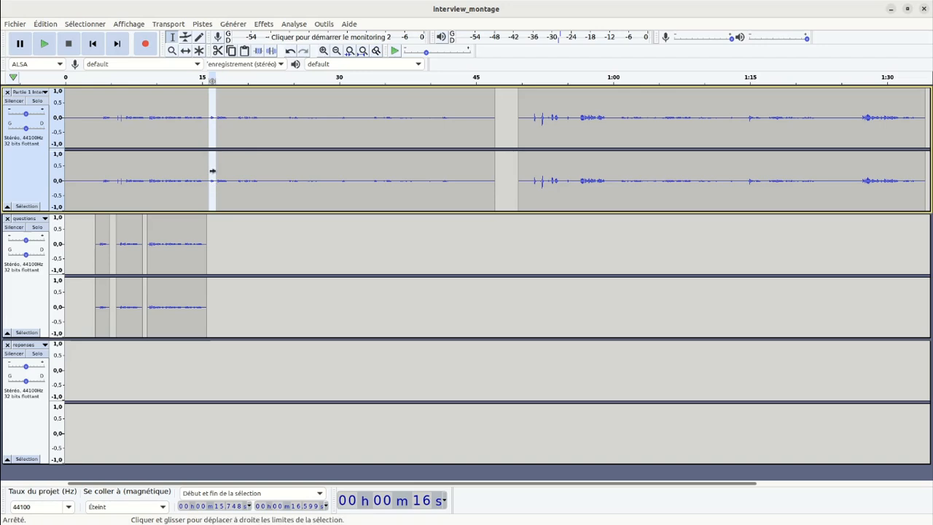
{"action": "left_click", "coordinate": [209, 234]}
{"action": "left_click_drag", "start_coordinate": [215, 236], "coordinate": [216, 236]}
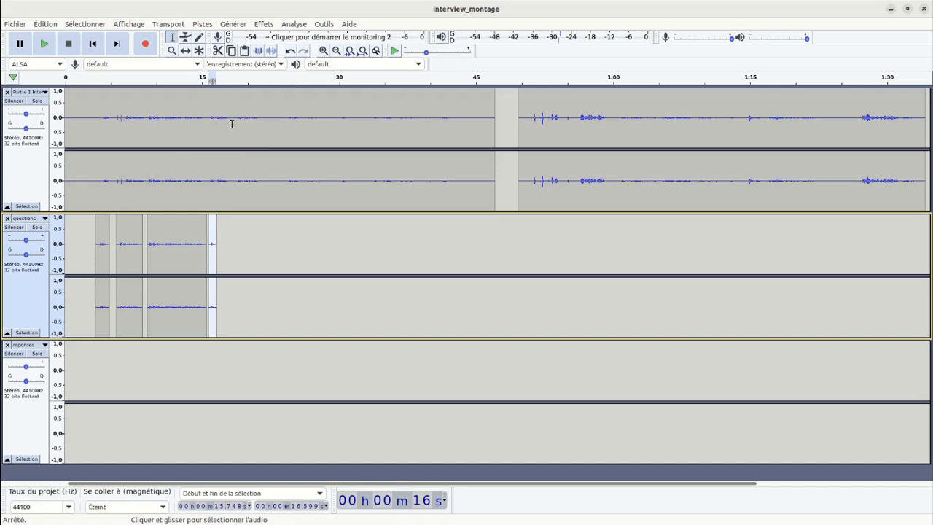
Copy the interview passage from about 18.7 s to 21.5 s into the questions track at about 18.4 s.
{"action": "left_click_drag", "start_coordinate": [236, 115], "coordinate": [268, 123]}
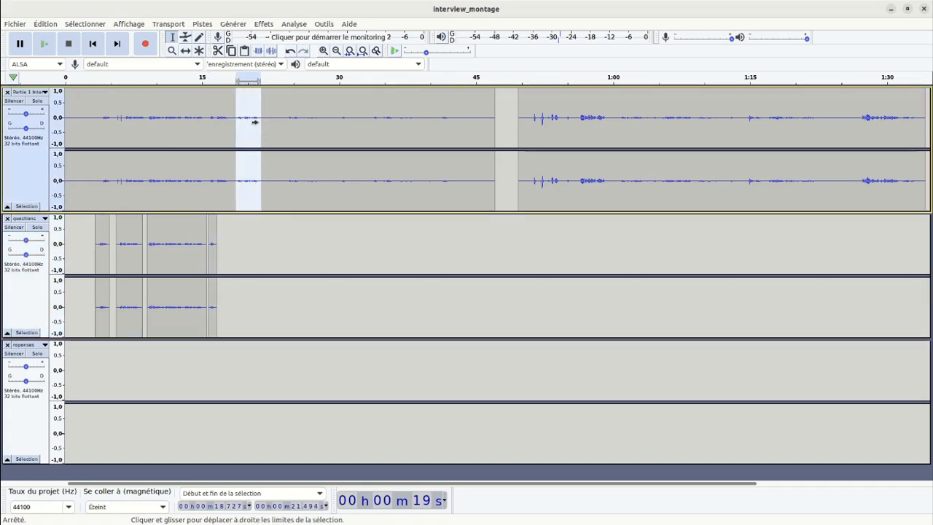
{"action": "left_click", "coordinate": [233, 230]}
{"action": "key", "text": "ctrl+v"}
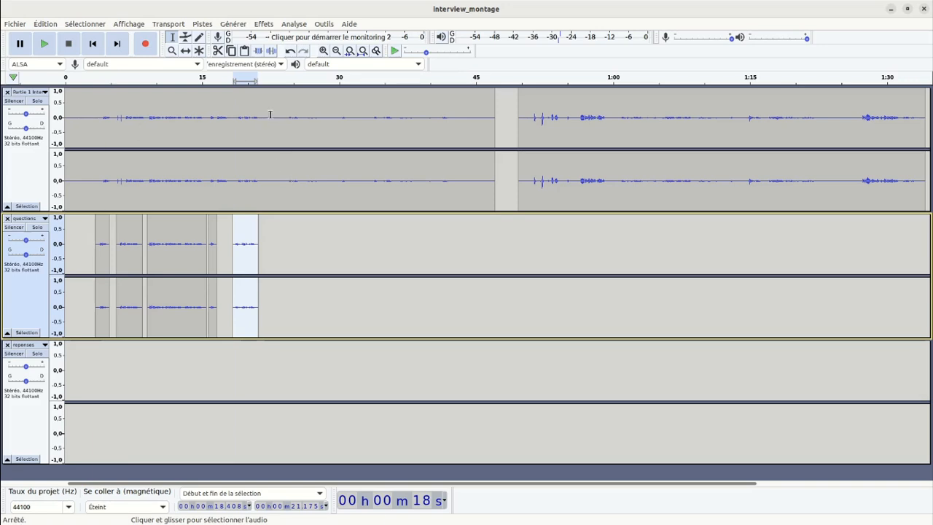
Listen to the interview track from about 22.7 s to 30 s, and replay it with the range from about 23.8 s to 32.5 s selected.
{"action": "left_click", "coordinate": [274, 116]}
{"action": "left_click", "coordinate": [43, 44]}
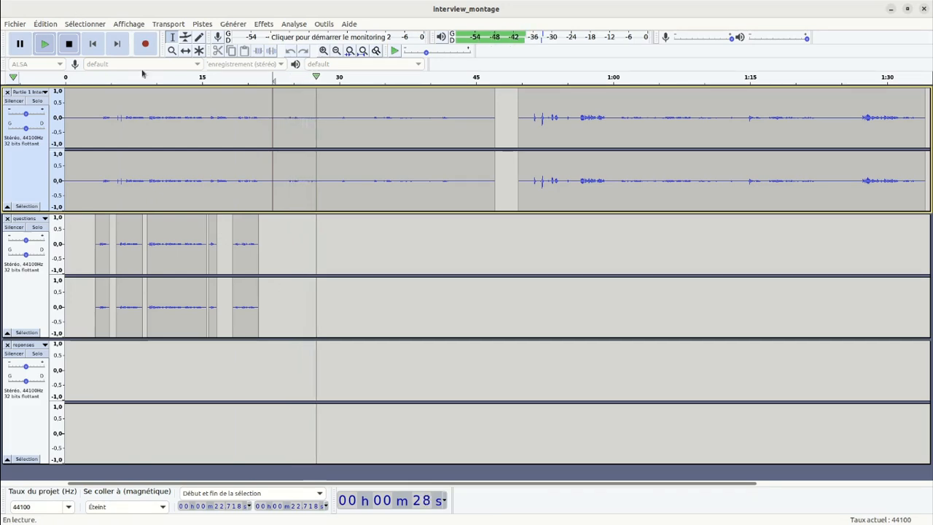
{"action": "left_click", "coordinate": [69, 45]}
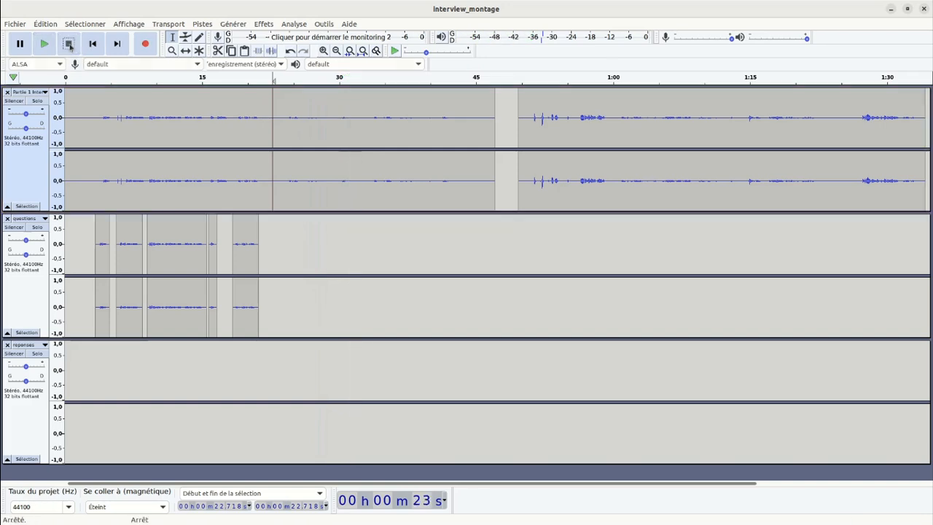
{"action": "left_click_drag", "start_coordinate": [282, 117], "coordinate": [361, 130]}
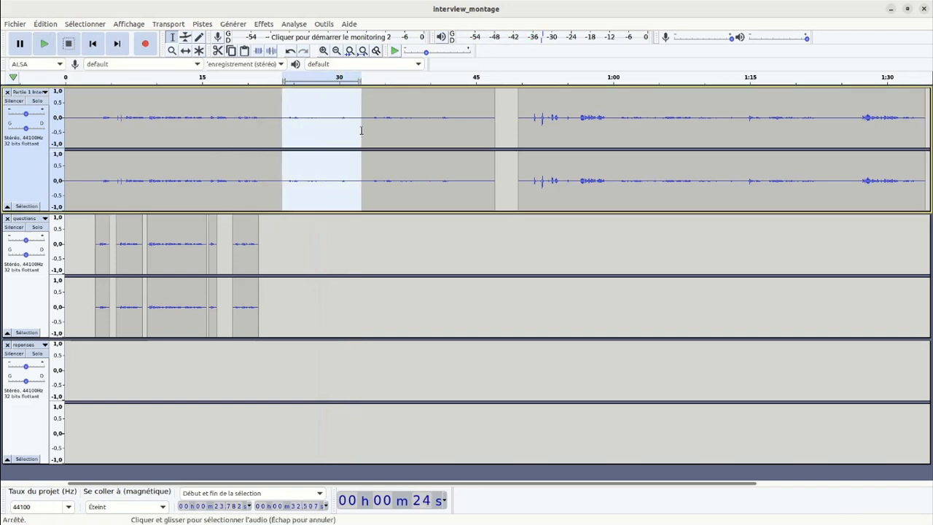
{"action": "left_click", "coordinate": [45, 46]}
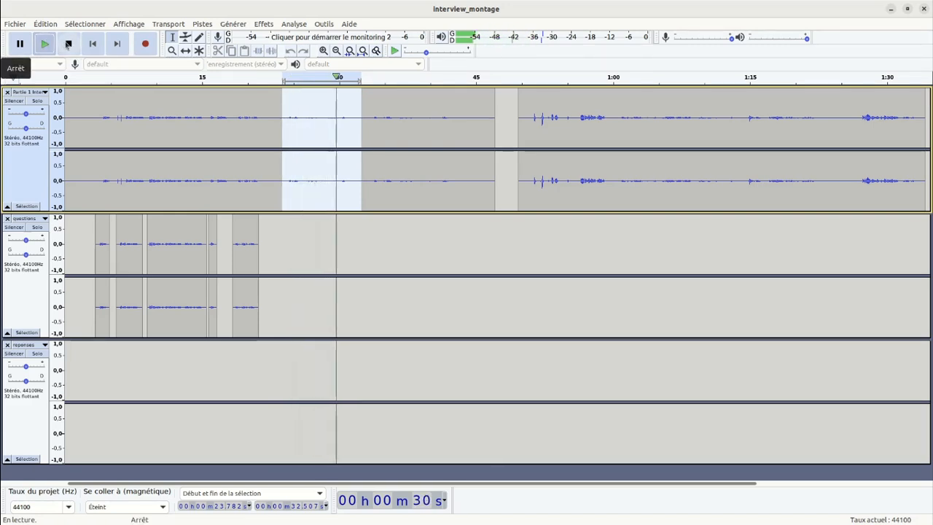
{"action": "left_click", "coordinate": [69, 46]}
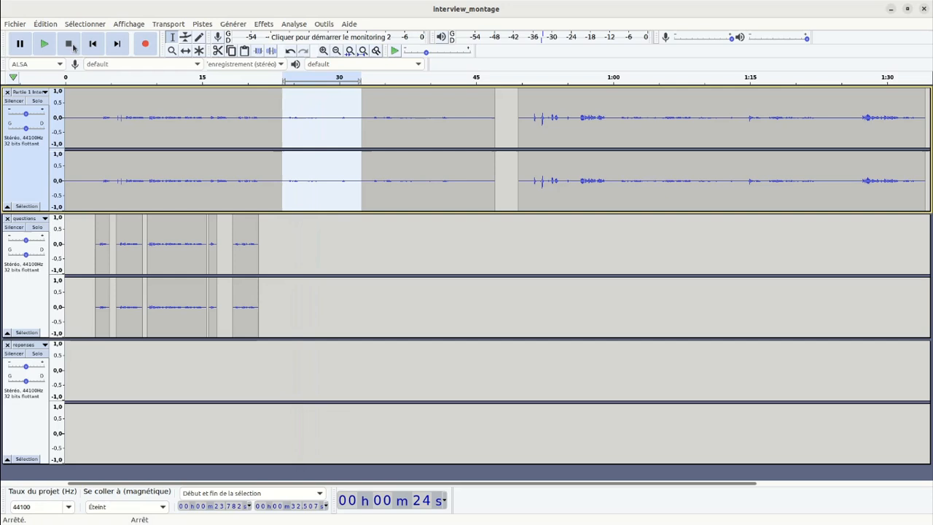
Audition the interview passage from about 25.0 s to 32.1 s and pause playback.
{"action": "left_click", "coordinate": [293, 117]}
{"action": "left_click_drag", "start_coordinate": [295, 111], "coordinate": [358, 120]}
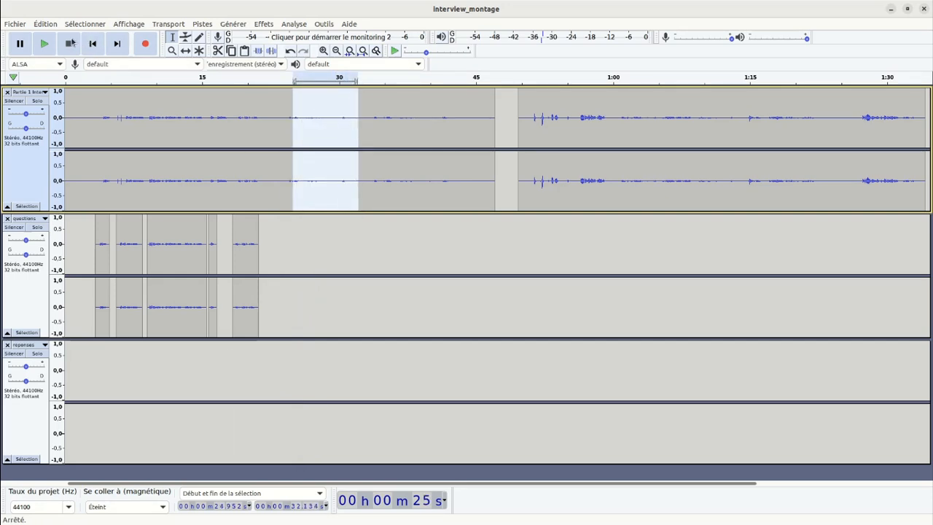
{"action": "left_click", "coordinate": [44, 44]}
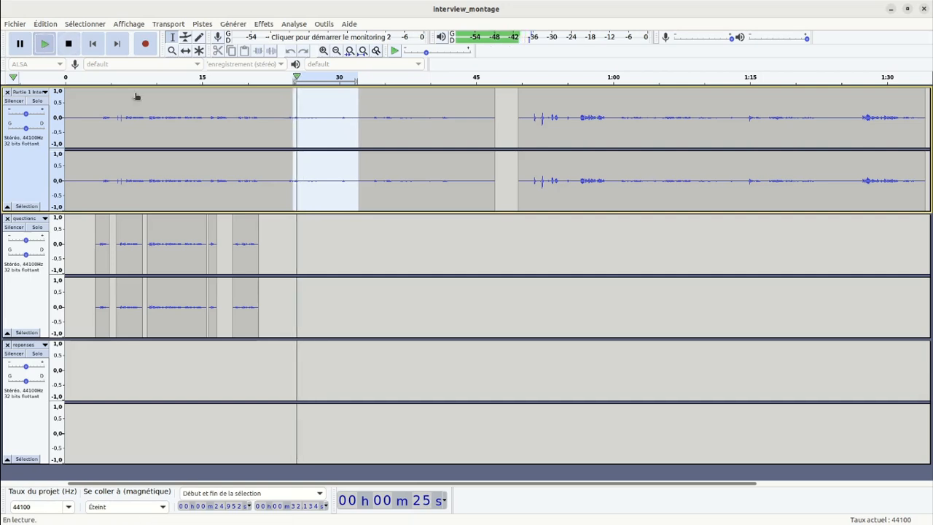
{"action": "left_click", "coordinate": [20, 44]}
Copy the interview passage from about 25.9 s to 32.0 s, after listening to it, into the reponses track at about 24.0 s.
{"action": "left_click_drag", "start_coordinate": [301, 115], "coordinate": [351, 129]}
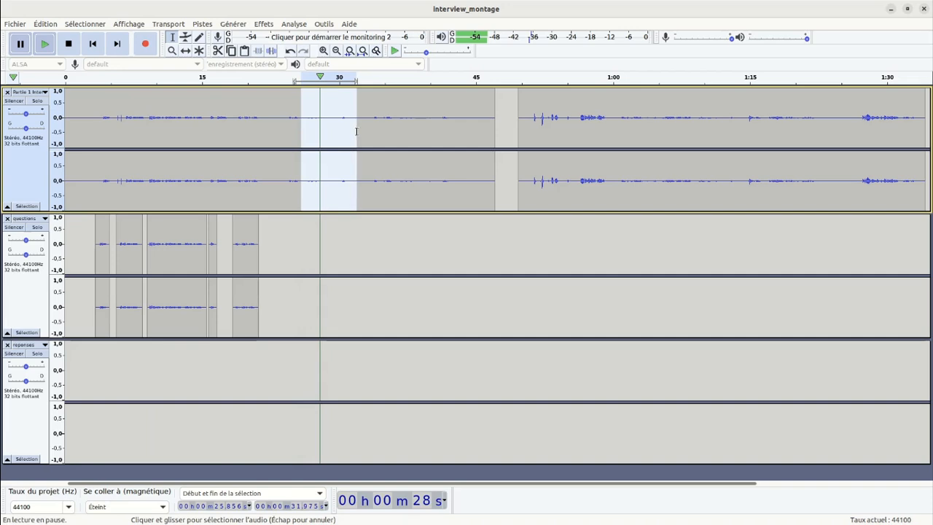
{"action": "left_click", "coordinate": [49, 48]}
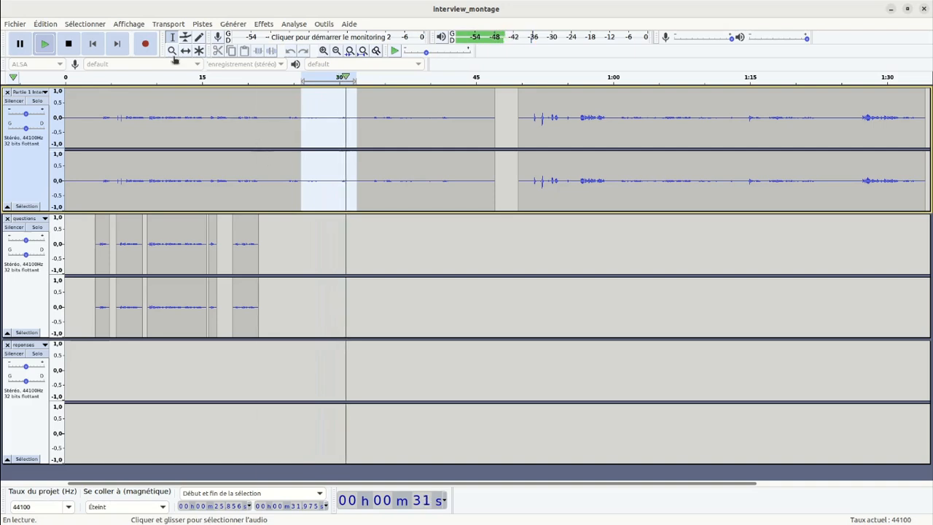
{"action": "left_click", "coordinate": [68, 45]}
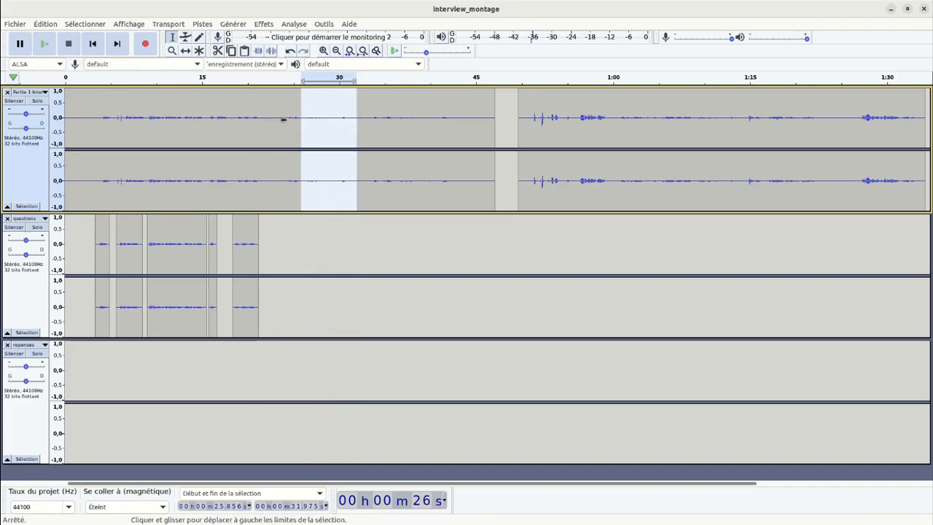
{"action": "left_click", "coordinate": [296, 237]}
{"action": "left_click", "coordinate": [284, 358]}
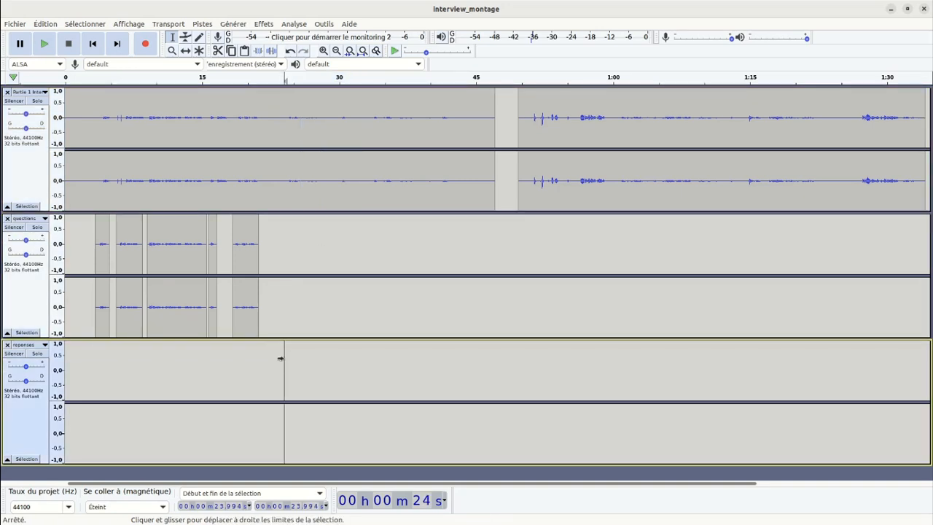
{"action": "left_click_drag", "start_coordinate": [282, 357], "coordinate": [340, 357]}
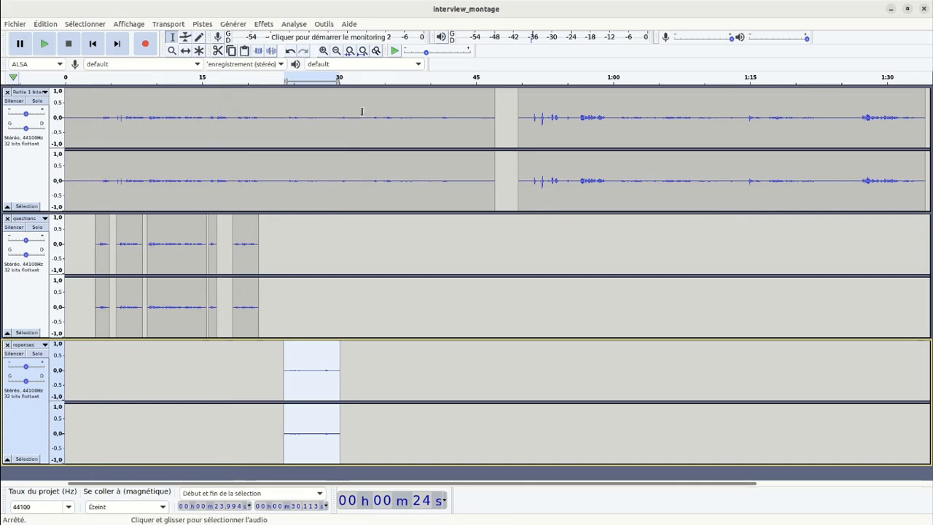
Mute the interview track and shift the clip in the reponses track to start at about 21.8 s.
{"action": "left_click", "coordinate": [16, 102]}
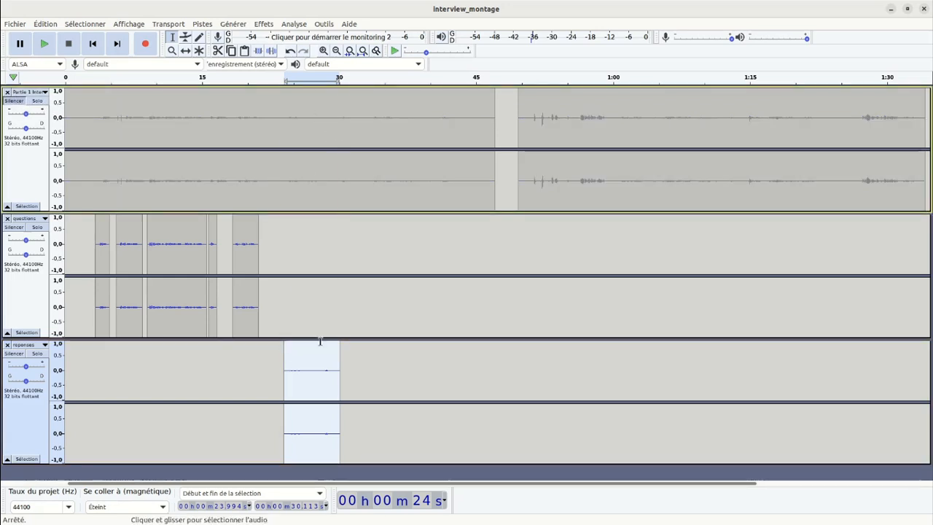
{"action": "left_click", "coordinate": [187, 51]}
{"action": "left_click_drag", "start_coordinate": [308, 353], "coordinate": [288, 353]}
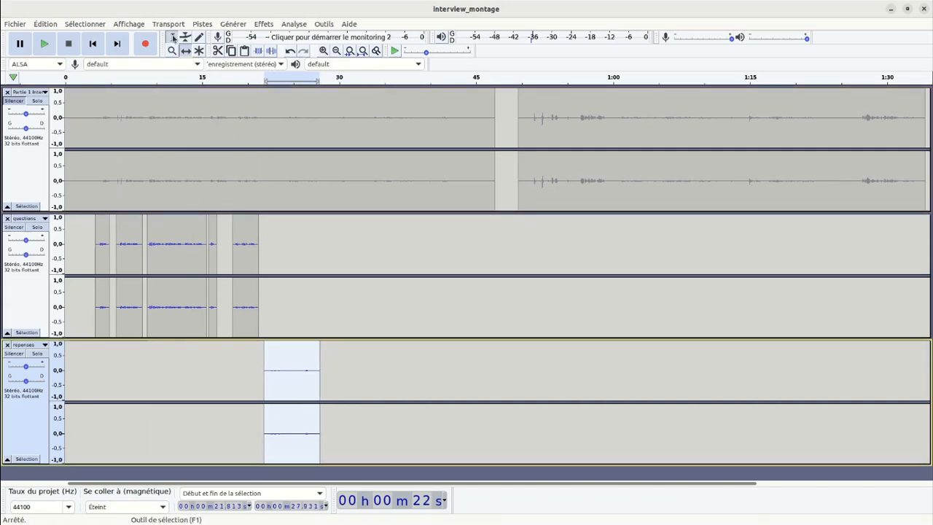
Listen to the transition between the questions and reponses clips with the range from about 17.6 s to 29.8 s selected.
{"action": "left_click_drag", "start_coordinate": [225, 235], "coordinate": [337, 307]}
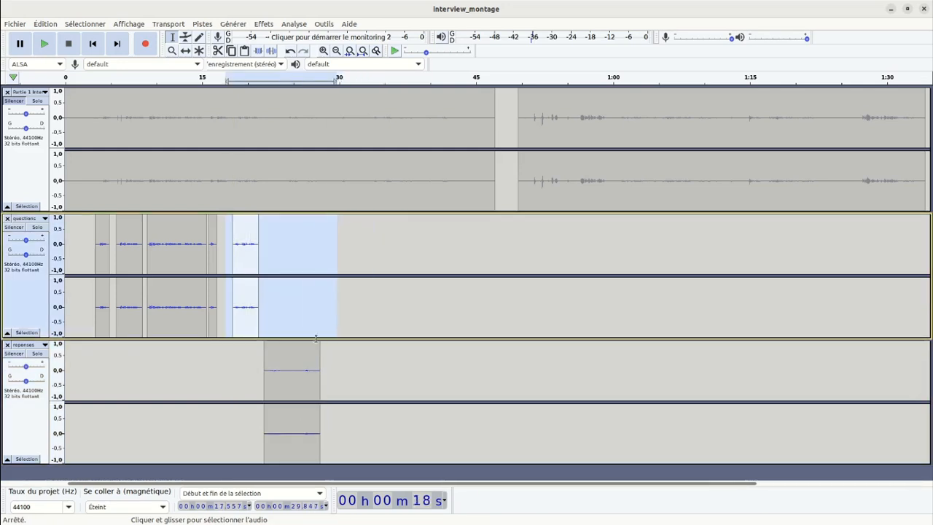
{"action": "left_click", "coordinate": [44, 45]}
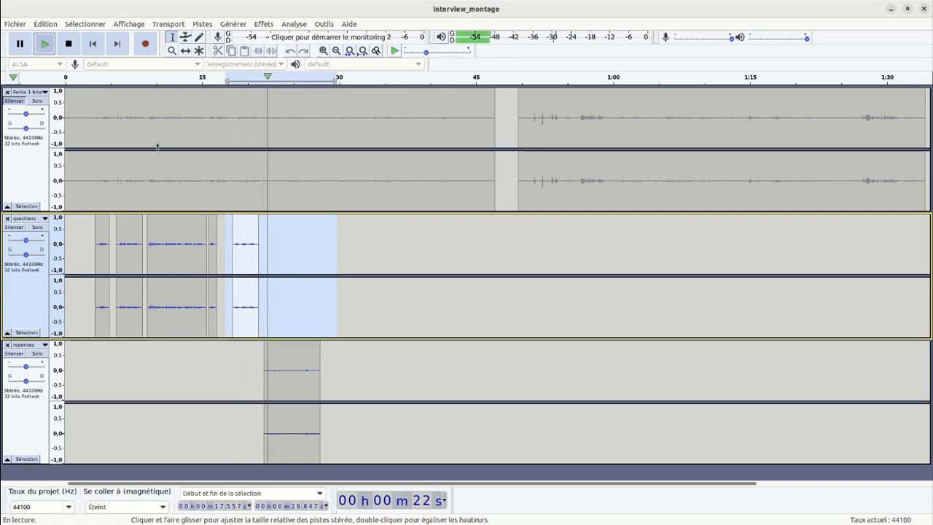
{"action": "left_click", "coordinate": [69, 45]}
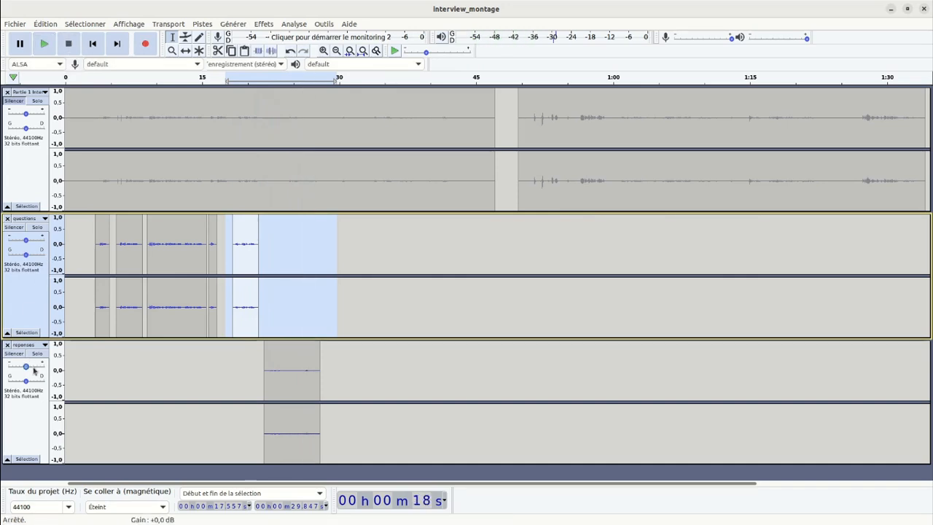
Raise the questions track's gain slightly and the reponses track's gain to about +13 dB while listening to the selected range.
{"action": "left_click", "coordinate": [27, 241]}
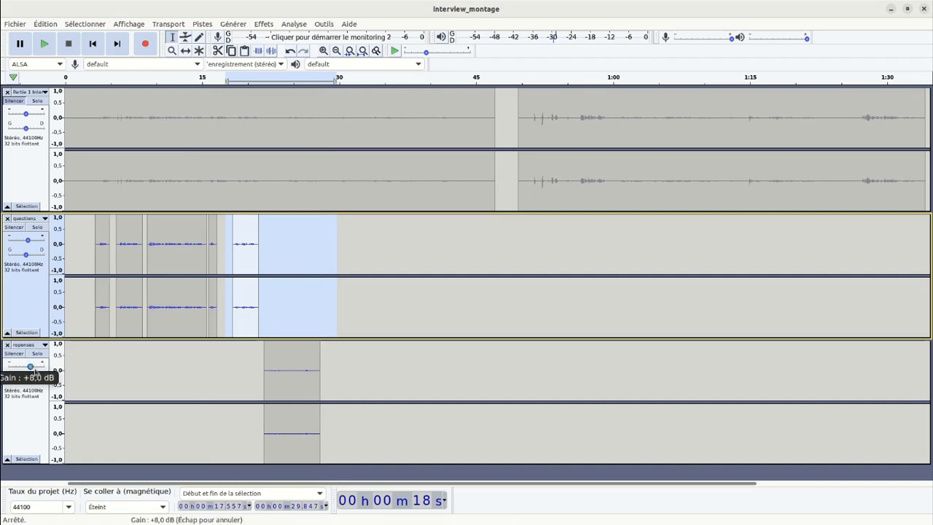
{"action": "left_click_drag", "start_coordinate": [33, 370], "coordinate": [33, 371]}
{"action": "left_click", "coordinate": [44, 46]}
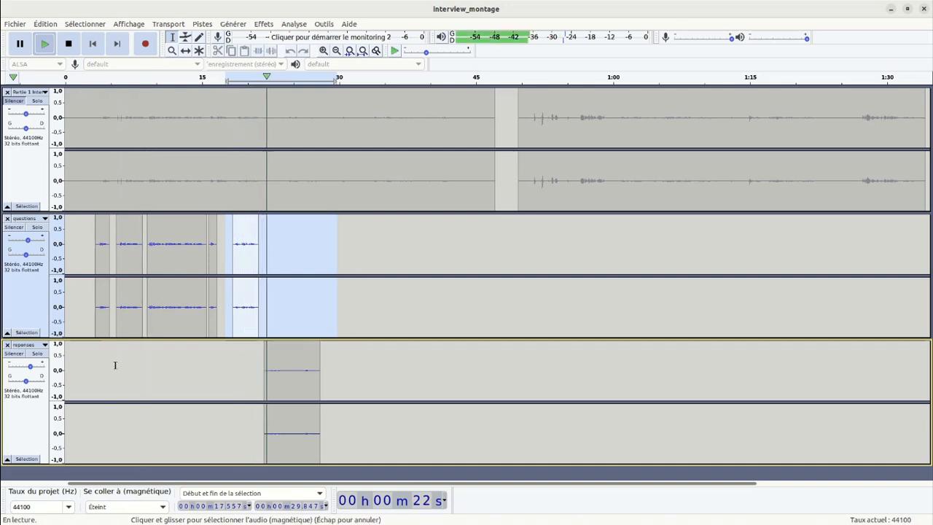
{"action": "left_click_drag", "start_coordinate": [32, 369], "coordinate": [35, 367]}
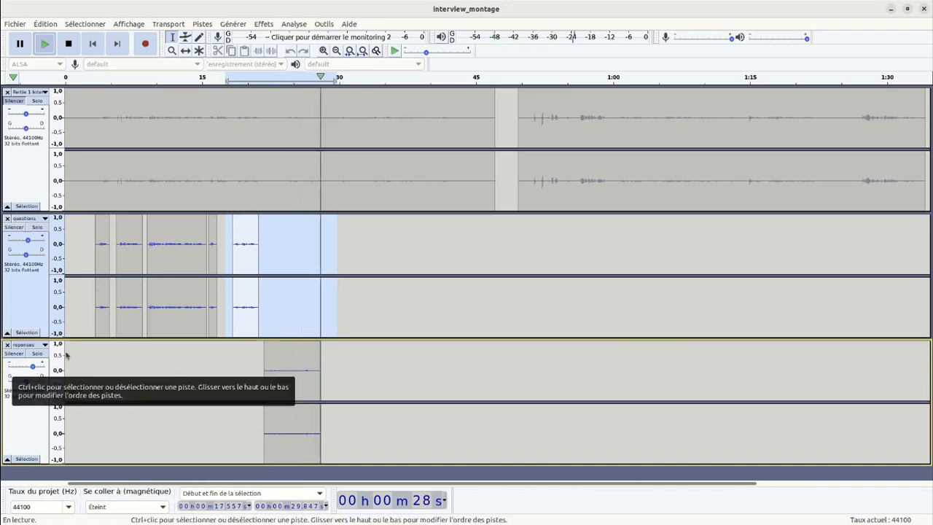
Replay the range from about 17.6 s to 29.8 s to compare the levels of both voices, and stop playback.
{"action": "left_click", "coordinate": [45, 46]}
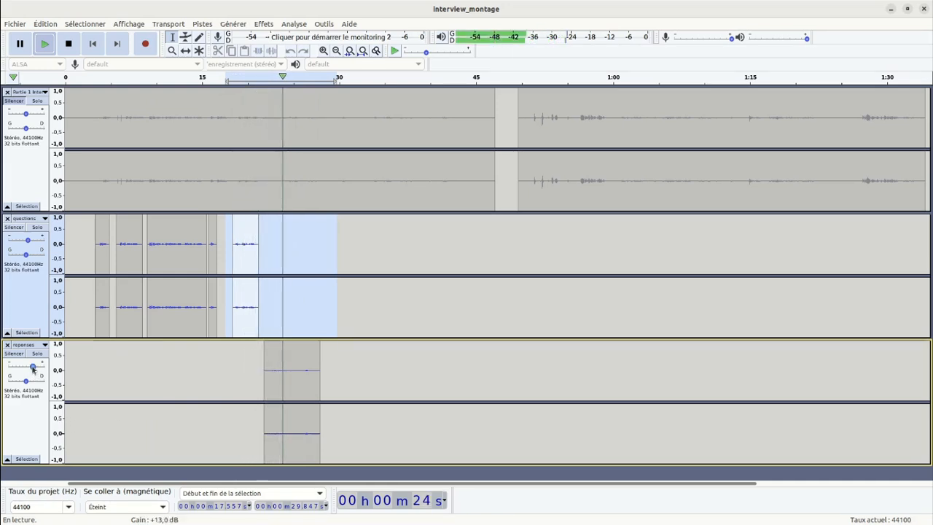
{"action": "left_click", "coordinate": [68, 44]}
{"action": "key", "text": "space"}
{"action": "key", "text": "space"}
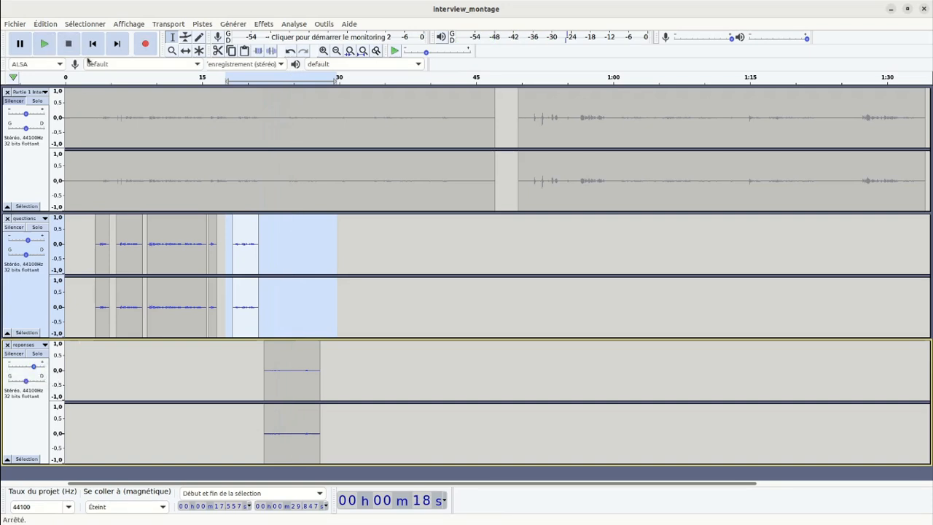
{"action": "left_click", "coordinate": [42, 45]}
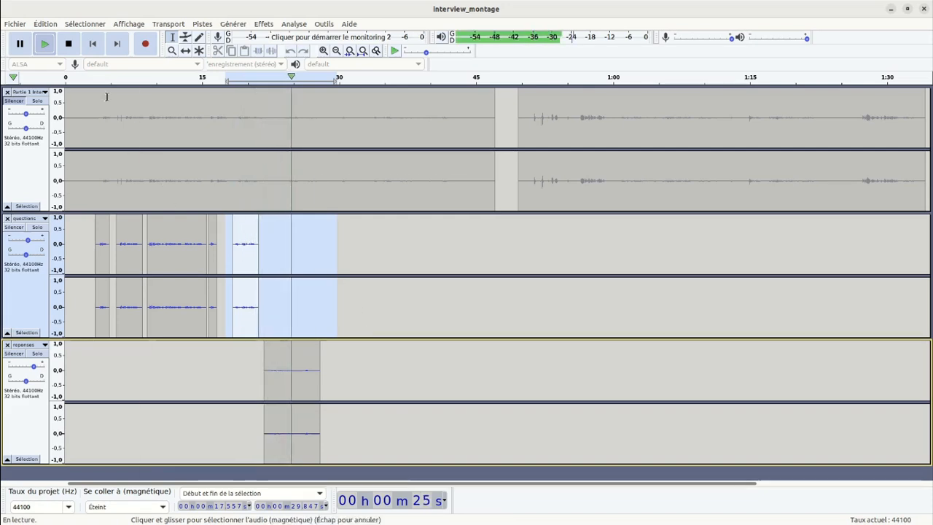
{"action": "left_click", "coordinate": [68, 45]}
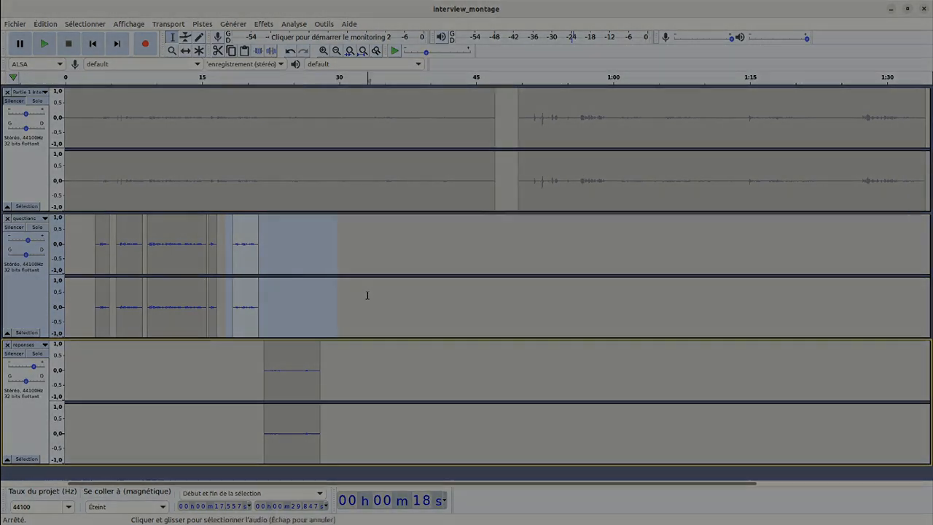
Collapse the rush track in the interview_etape_02 project and look over the questions and réponses clips up to the last one.
{"action": "left_click", "coordinate": [369, 294]}
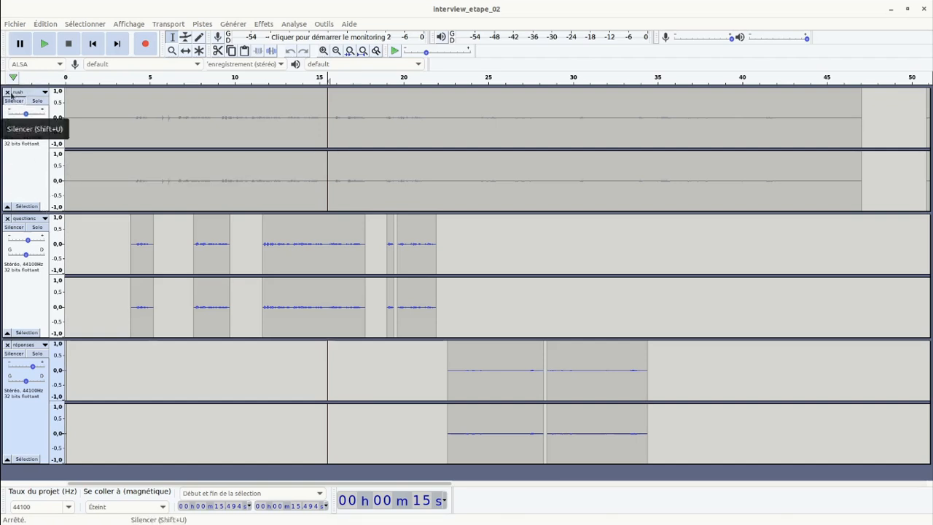
{"action": "left_click", "coordinate": [7, 207]}
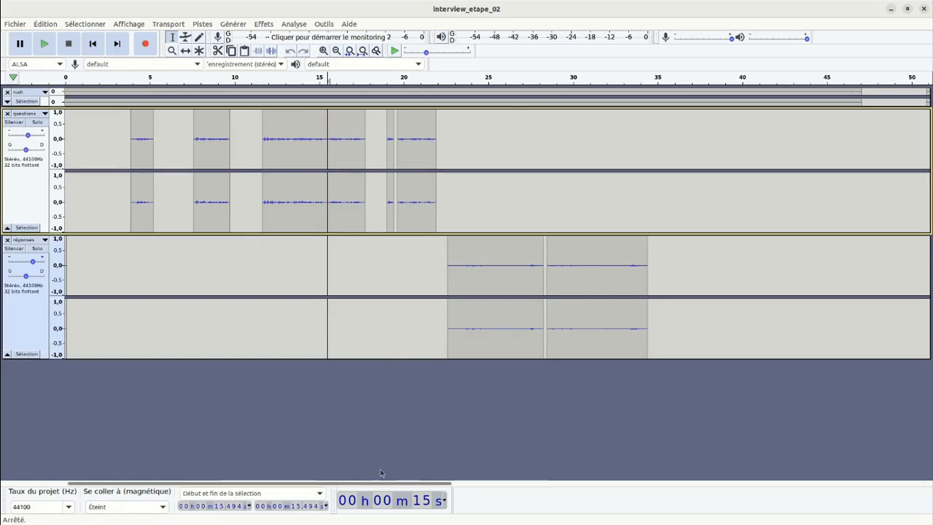
{"action": "left_click_drag", "start_coordinate": [410, 485], "coordinate": [581, 484]}
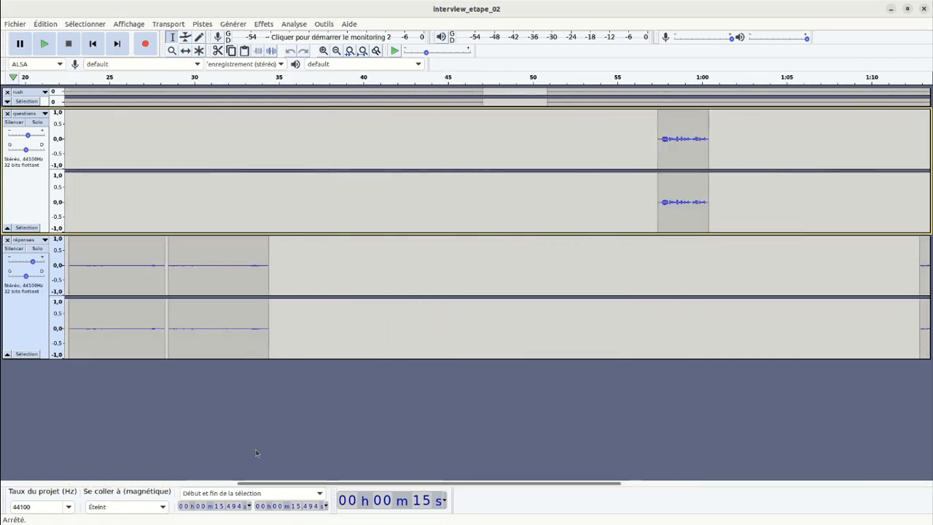
{"action": "left_click_drag", "start_coordinate": [372, 484], "coordinate": [202, 485]}
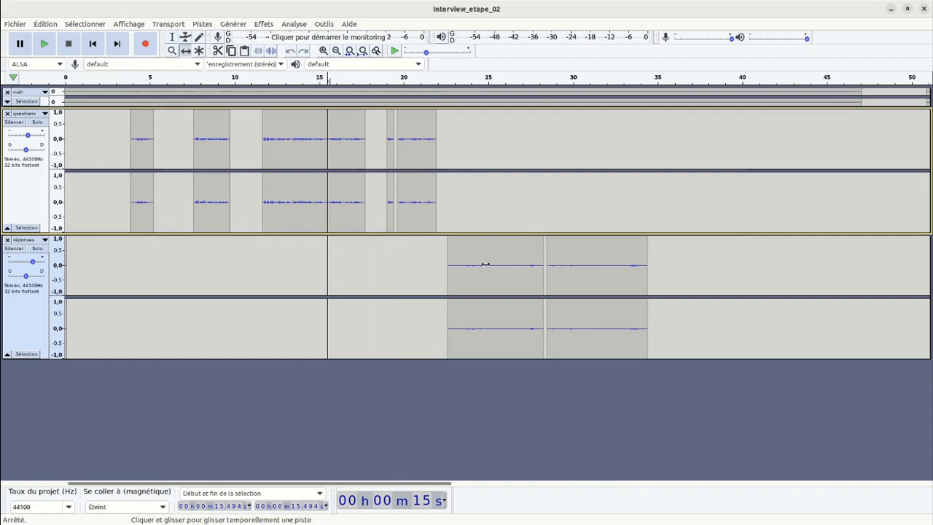
{"action": "scroll", "coordinate": [495, 274], "scroll_direction": "down", "scroll_amount": 2}
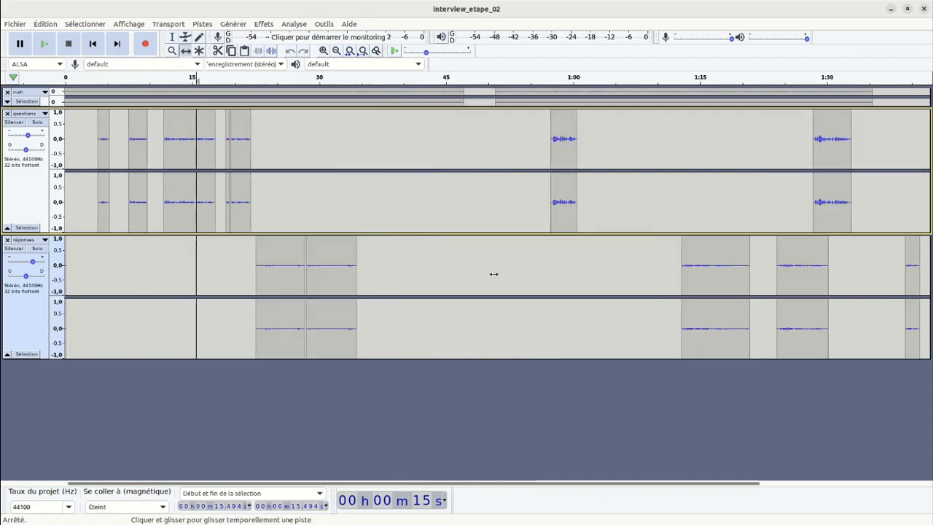
{"action": "scroll", "coordinate": [494, 275], "scroll_direction": "up", "scroll_amount": 1}
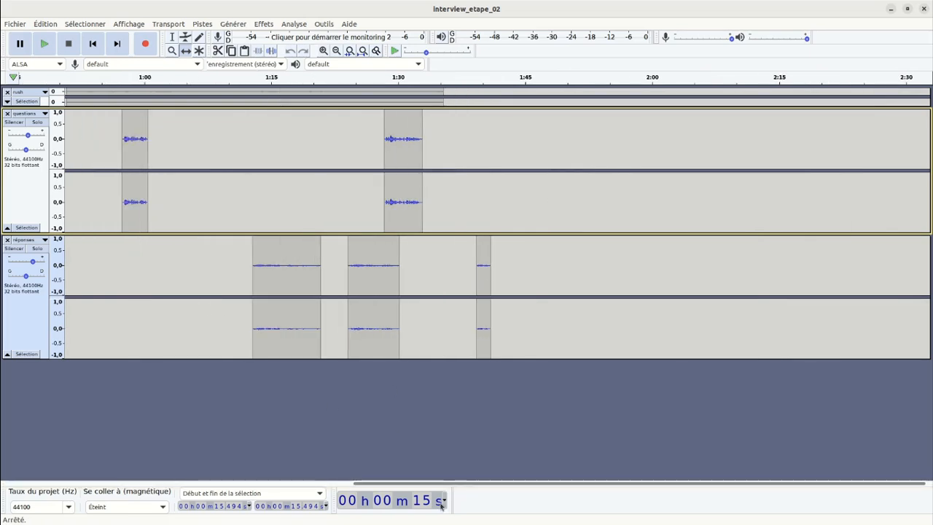
{"action": "left_click_drag", "start_coordinate": [454, 484], "coordinate": [111, 479]}
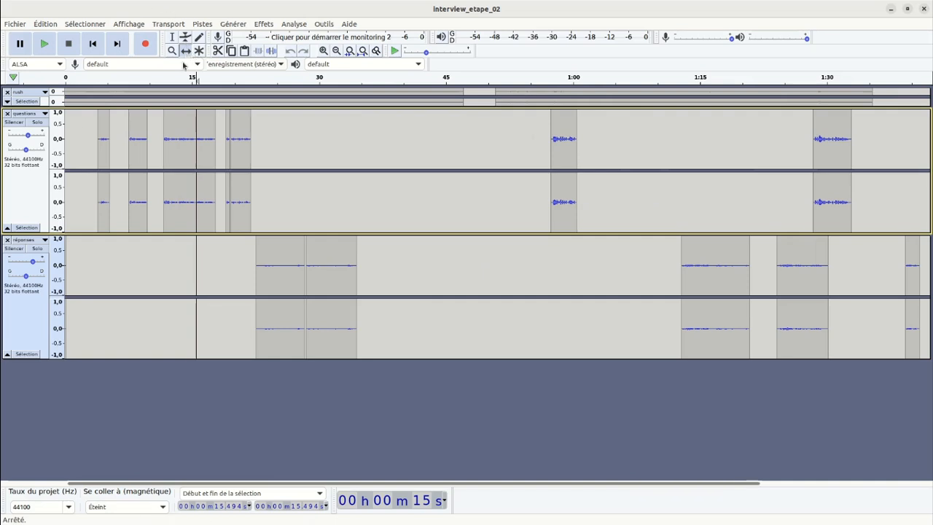
Delay the third to fifth questions clips to about 12.4, 21.0 and 21.7 s, and the first two réponses clips to about 25.2 and 31.1 s.
{"action": "mouse_move", "coordinate": [311, 250]}
{"action": "left_mouse_down"}
{"action": "mouse_move", "coordinate": [334, 259]}
{"action": "mouse_move", "coordinate": [317, 260]}
{"action": "left_mouse_up"}
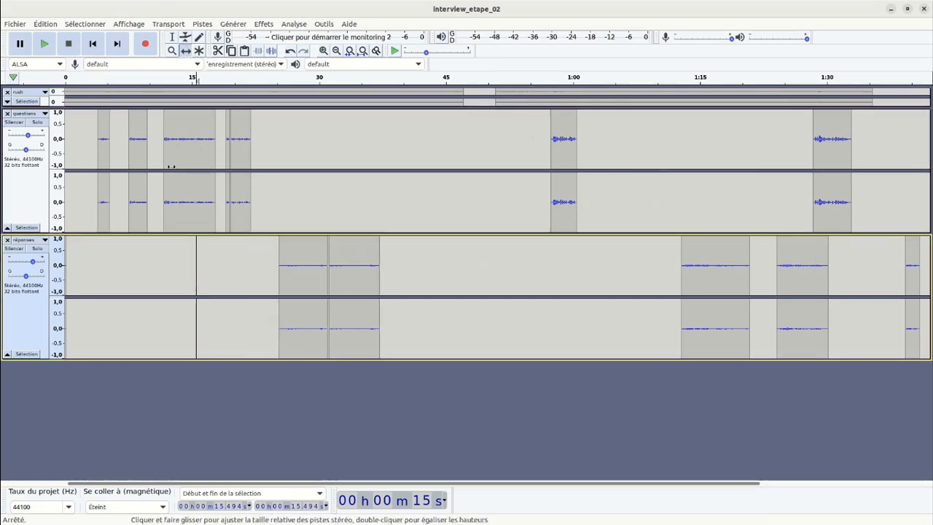
{"action": "left_click_drag", "start_coordinate": [246, 153], "coordinate": [240, 154]}
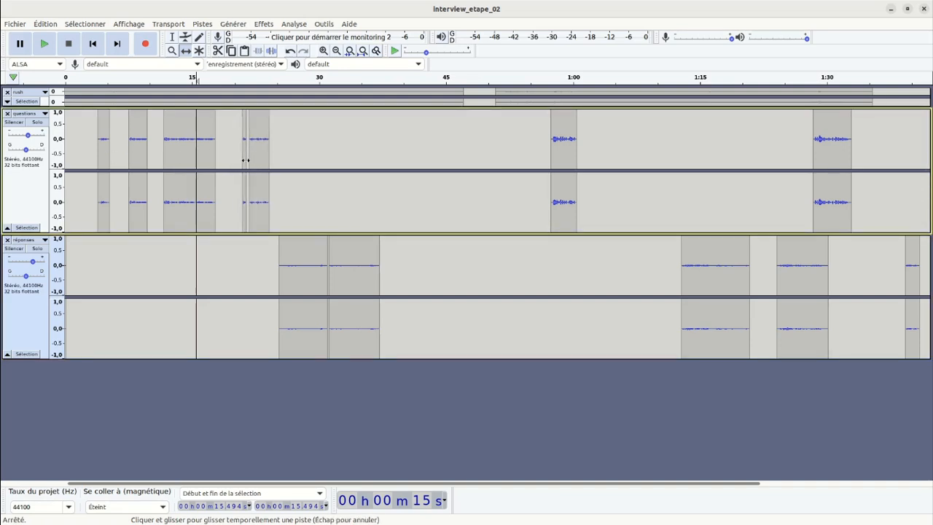
{"action": "left_click_drag", "start_coordinate": [184, 159], "coordinate": [188, 162]}
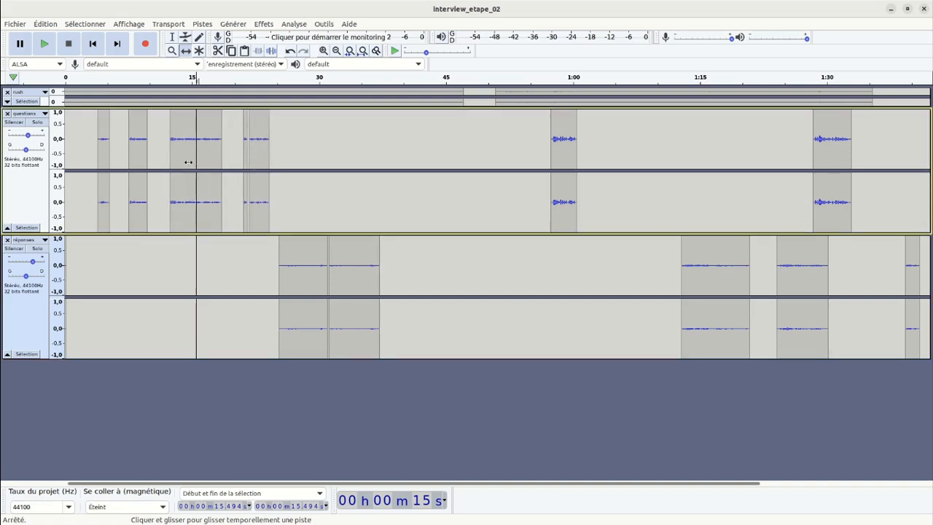
{"action": "mouse_move", "coordinate": [100, 165]}
{"action": "left_mouse_down"}
{"action": "mouse_move", "coordinate": [93, 157]}
{"action": "mouse_move", "coordinate": [107, 158]}
{"action": "left_mouse_up"}
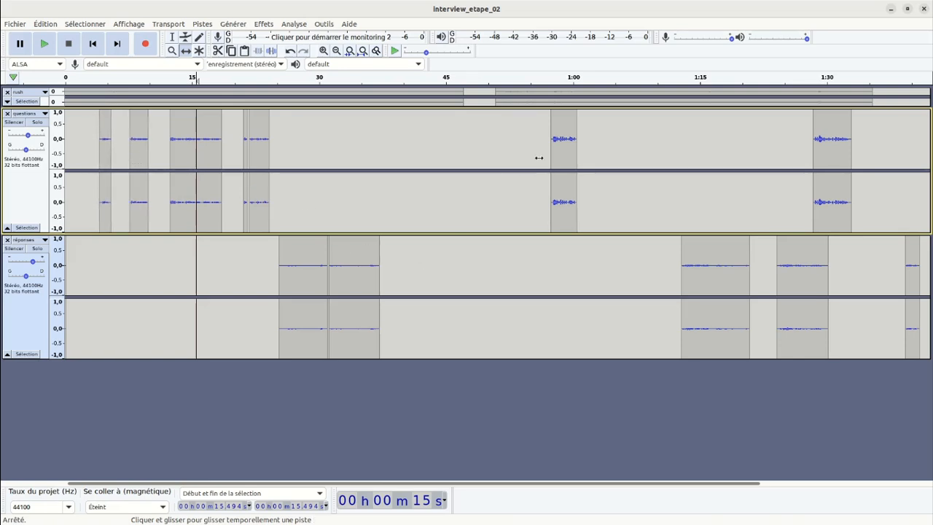
Listen to the respaced questions and réponses clips from about 15.5 s to 33 s.
{"action": "key", "text": "space"}
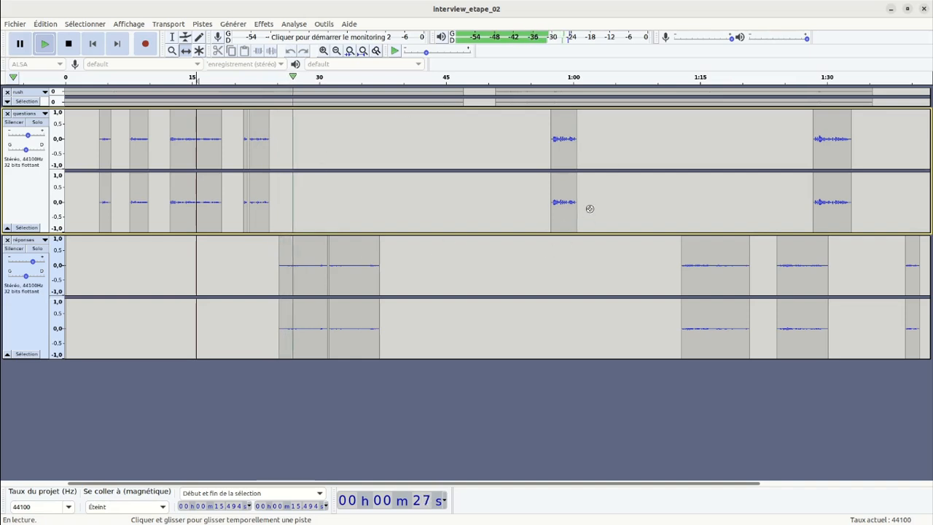
{"action": "left_click", "coordinate": [68, 43]}
Bring the remaining clips forward: questions to about 37.6 s and 56.8 s, réponses to about 41.4 s, 49.7 s and 62.3 s.
{"action": "left_click_drag", "start_coordinate": [562, 190], "coordinate": [396, 187]}
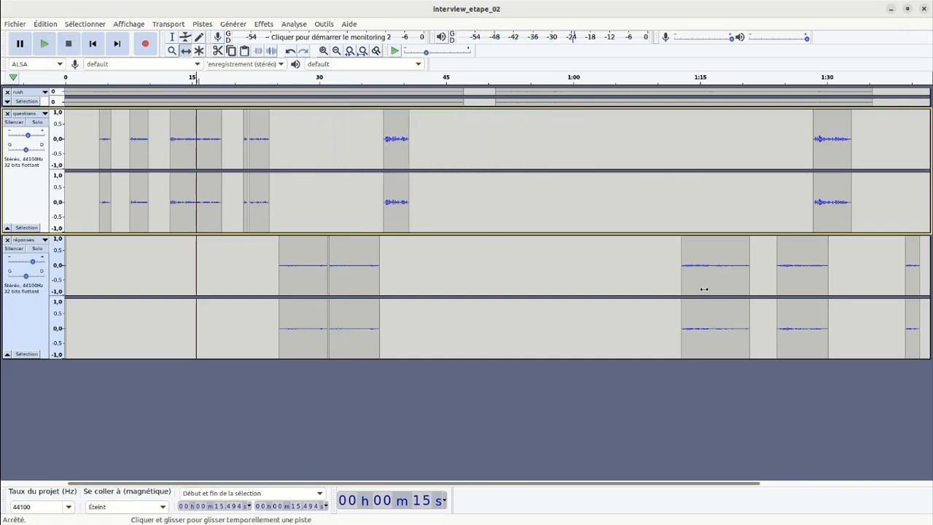
{"action": "left_click_drag", "start_coordinate": [676, 285], "coordinate": [431, 280]}
{"action": "left_click_drag", "start_coordinate": [809, 259], "coordinate": [521, 260]}
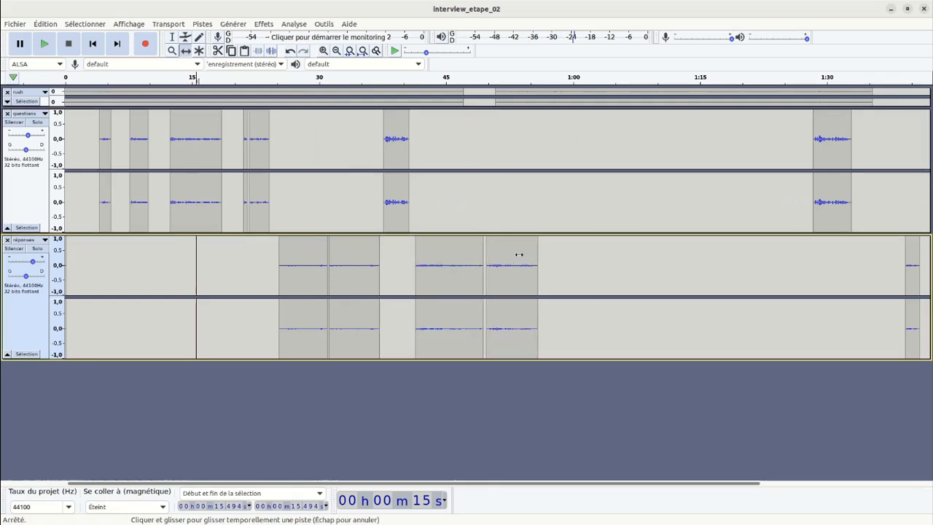
{"action": "left_click_drag", "start_coordinate": [846, 154], "coordinate": [578, 162]}
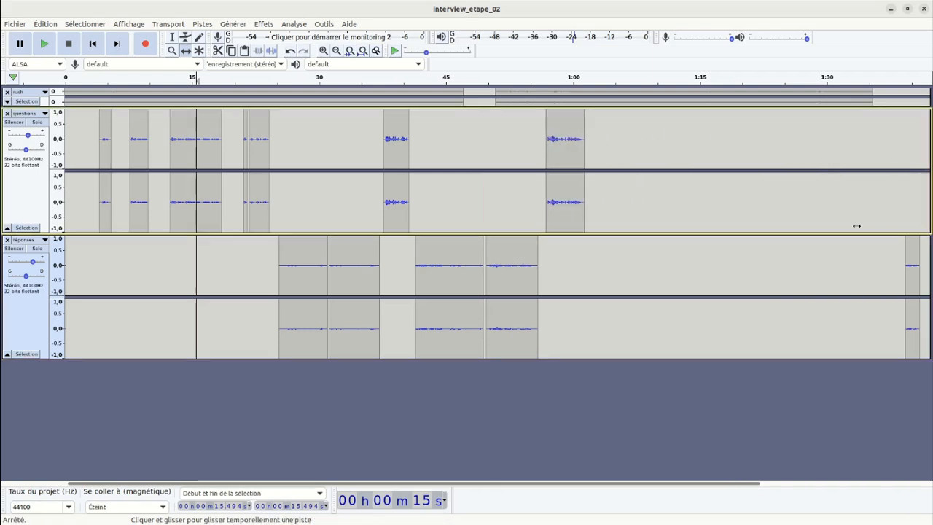
{"action": "left_click_drag", "start_coordinate": [908, 255], "coordinate": [598, 245]}
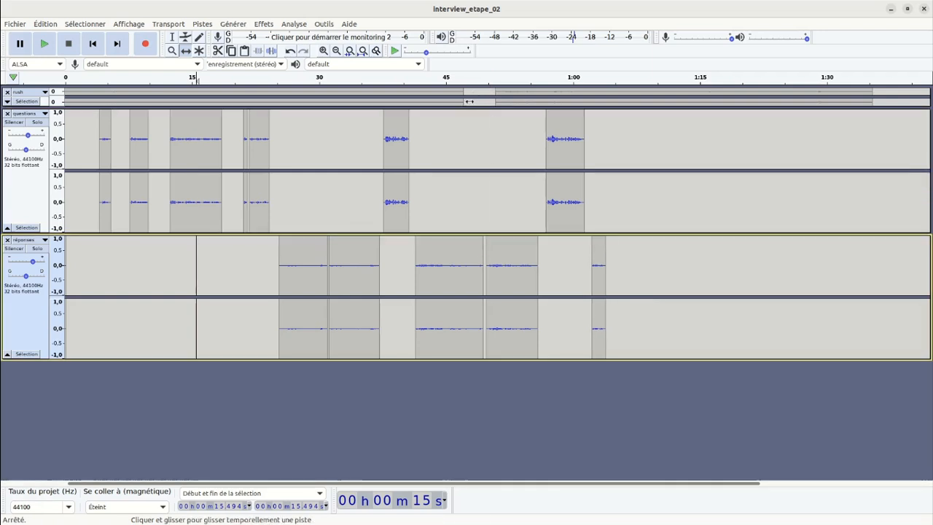
Listen to the last questions and réponses clips from about 50.9 s to 1 min 3 s.
{"action": "left_click", "coordinate": [172, 36]}
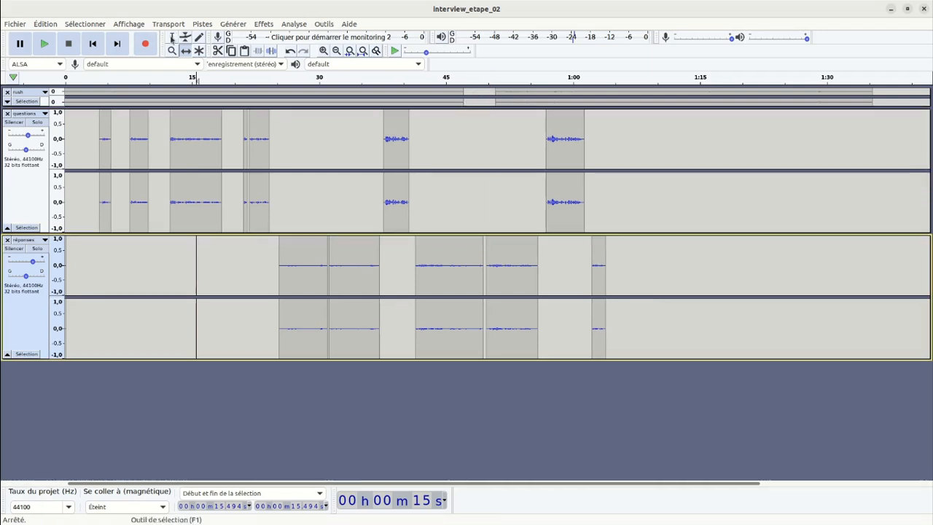
{"action": "left_click", "coordinate": [496, 150]}
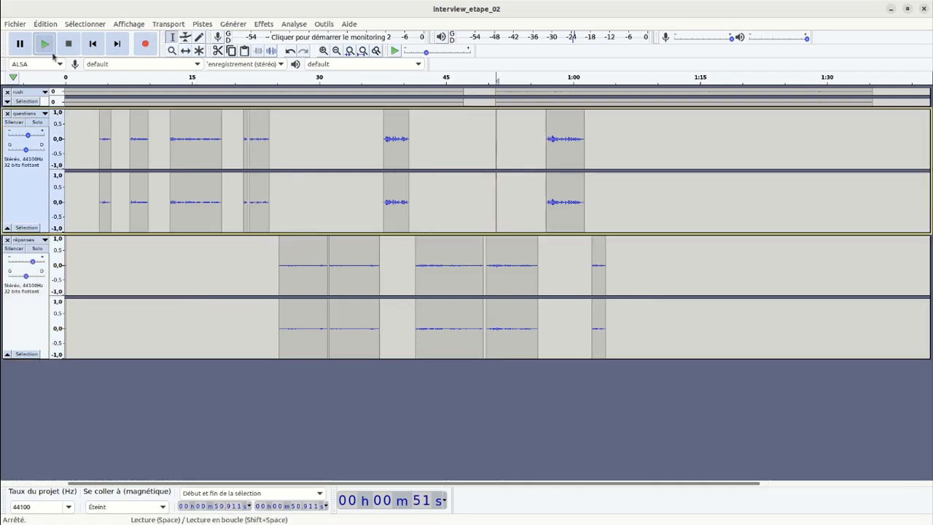
{"action": "left_click", "coordinate": [51, 52]}
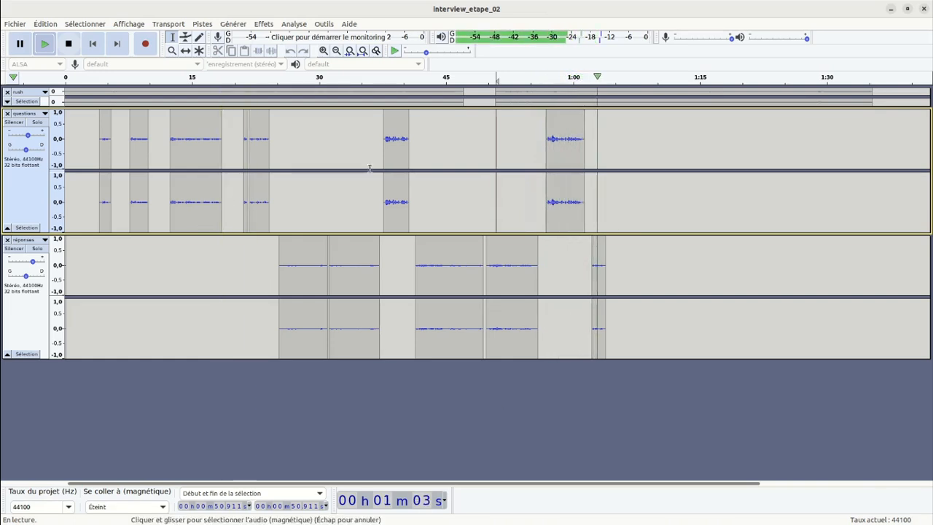
{"action": "key", "text": "space"}
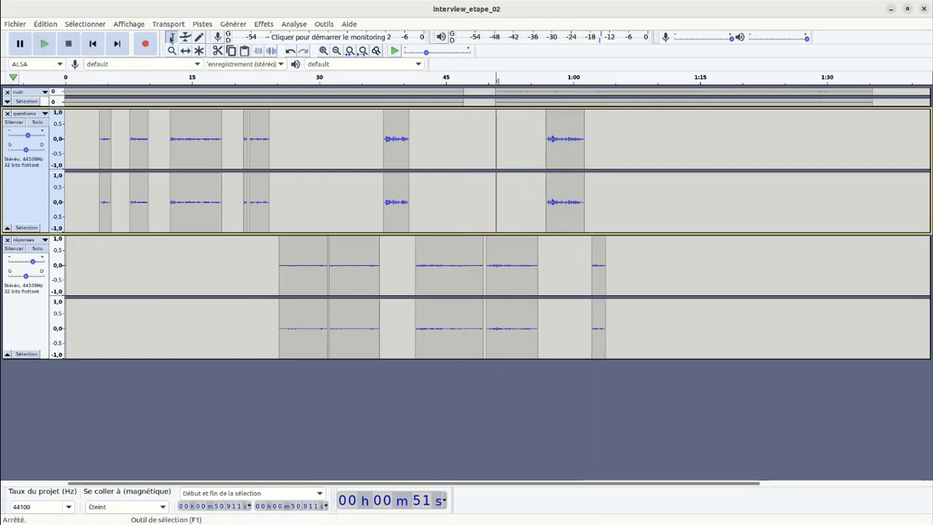
{"action": "left_click_drag", "start_coordinate": [598, 278], "coordinate": [594, 278]}
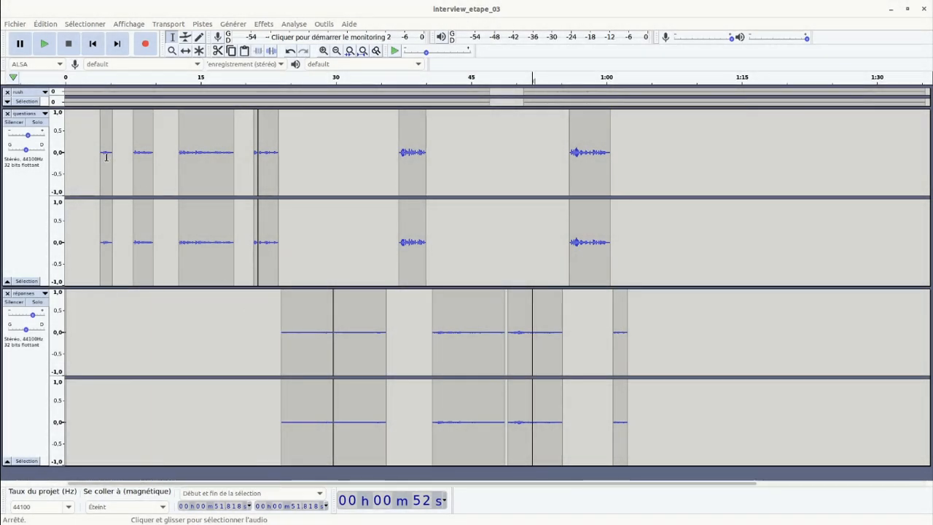
Import the music file Markvard-Desire.mp3 from the sources_radio folder into the interview_etape_03 project.
{"action": "left_click", "coordinate": [15, 24]}
{"action": "mouse_move", "coordinate": [34, 111]}
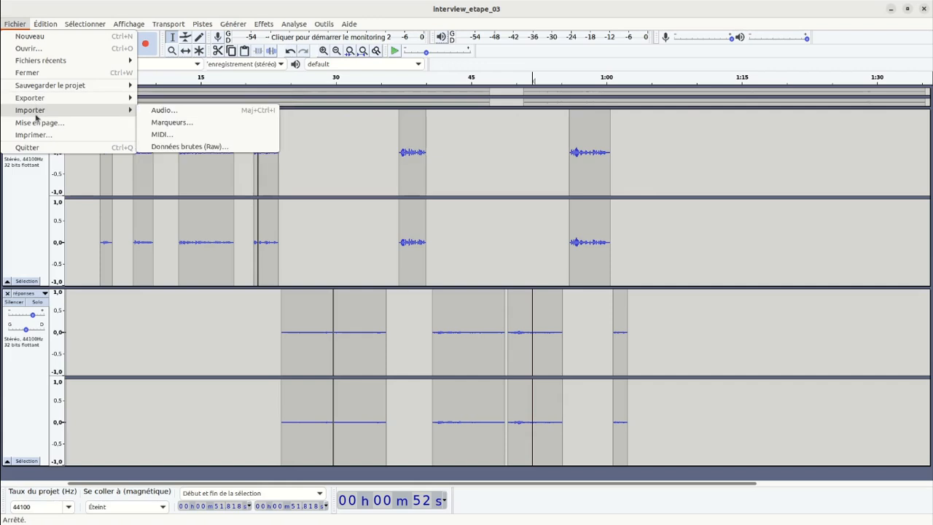
{"action": "left_click", "coordinate": [172, 111]}
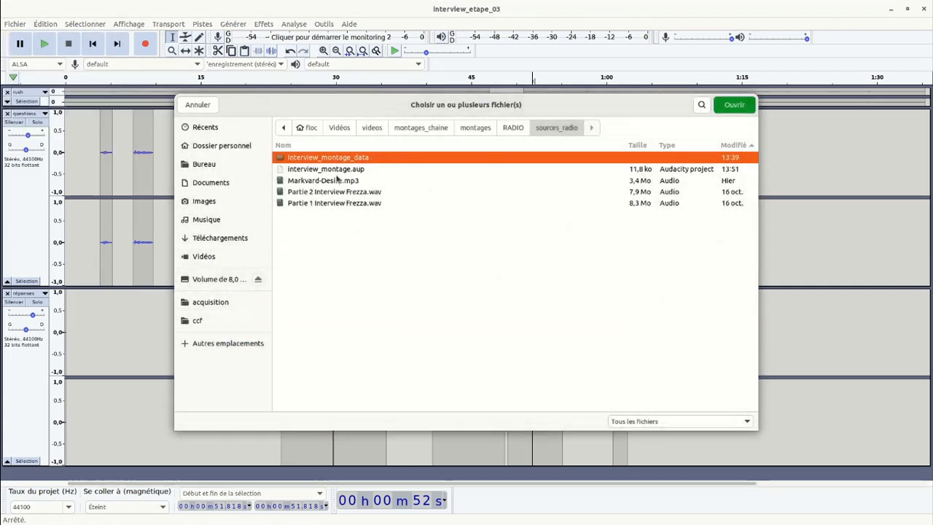
{"action": "left_click", "coordinate": [299, 182]}
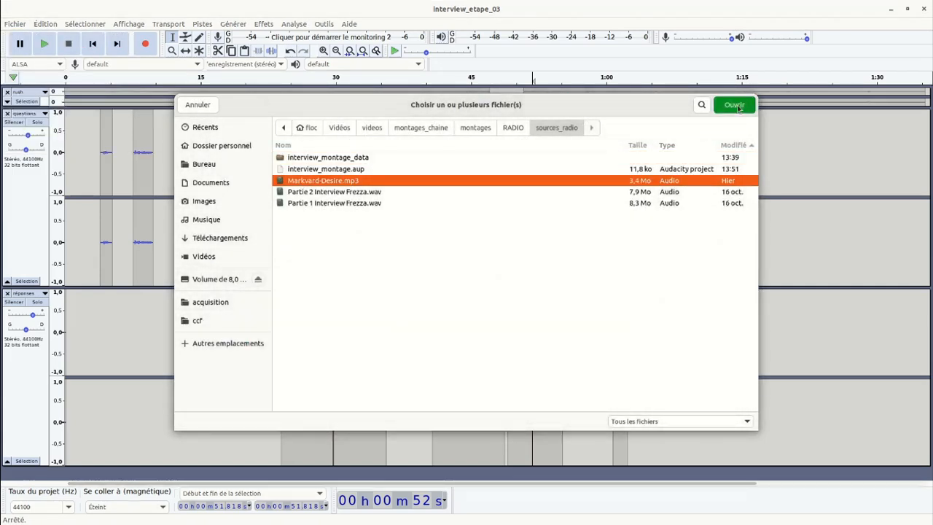
{"action": "left_click", "coordinate": [739, 107]}
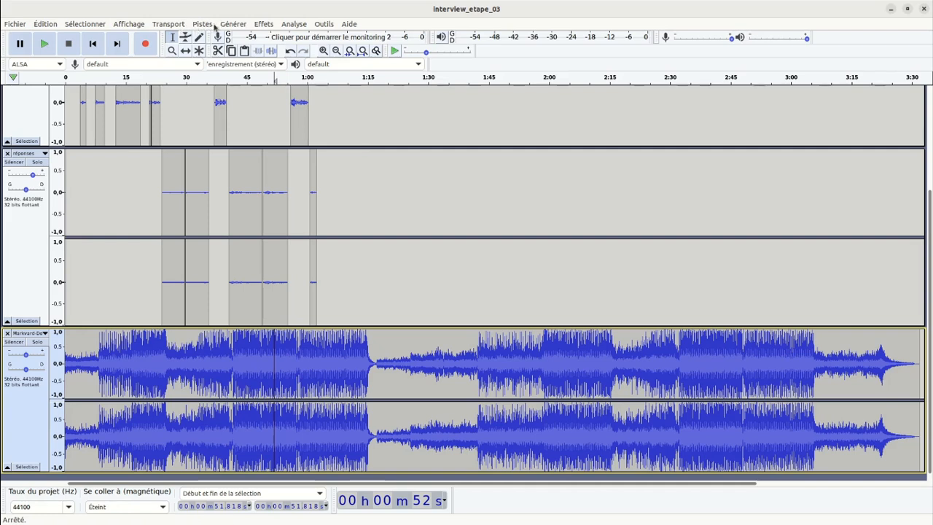
Fit the project to the window's width and all tracks to its height so the music track is fully in view.
{"action": "left_click", "coordinate": [130, 24]}
{"action": "mouse_move", "coordinate": [157, 48]}
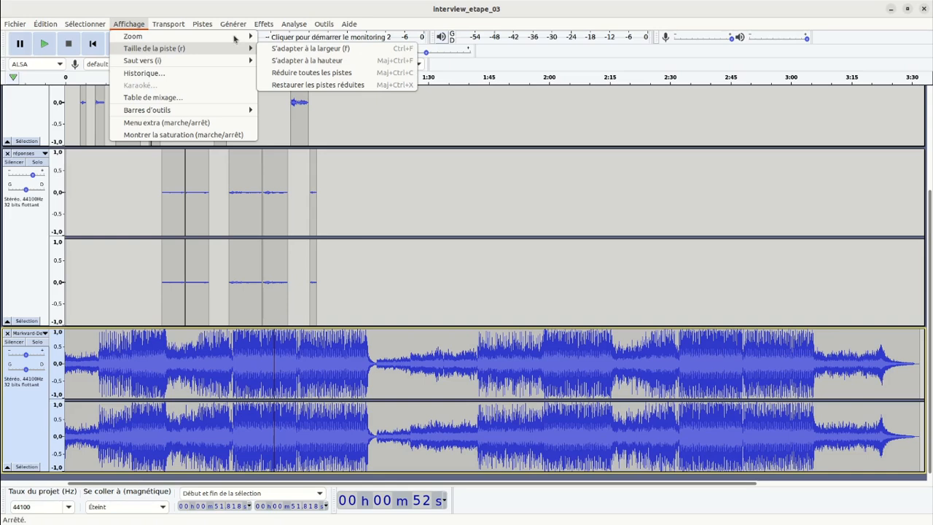
{"action": "left_click", "coordinate": [315, 50]}
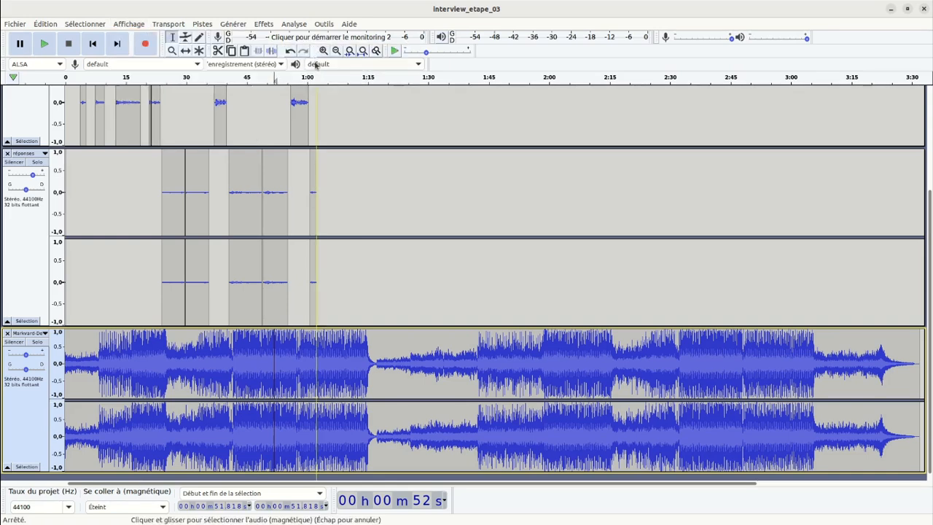
{"action": "left_click", "coordinate": [417, 204]}
{"action": "scroll", "coordinate": [192, 182], "scroll_direction": "up", "scroll_amount": 5}
{"action": "scroll", "coordinate": [194, 172], "scroll_direction": "down", "scroll_amount": 5}
{"action": "scroll", "coordinate": [195, 171], "scroll_direction": "up", "scroll_amount": 6}
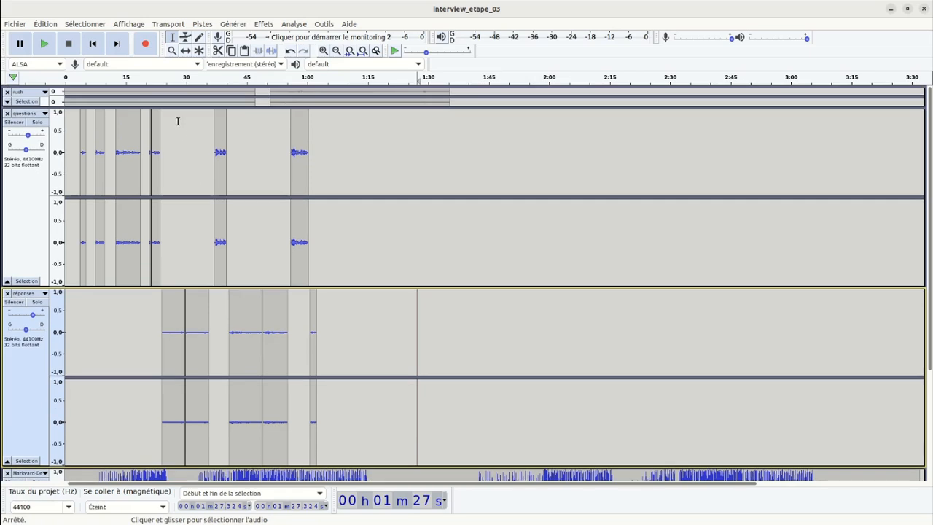
{"action": "left_click", "coordinate": [139, 24]}
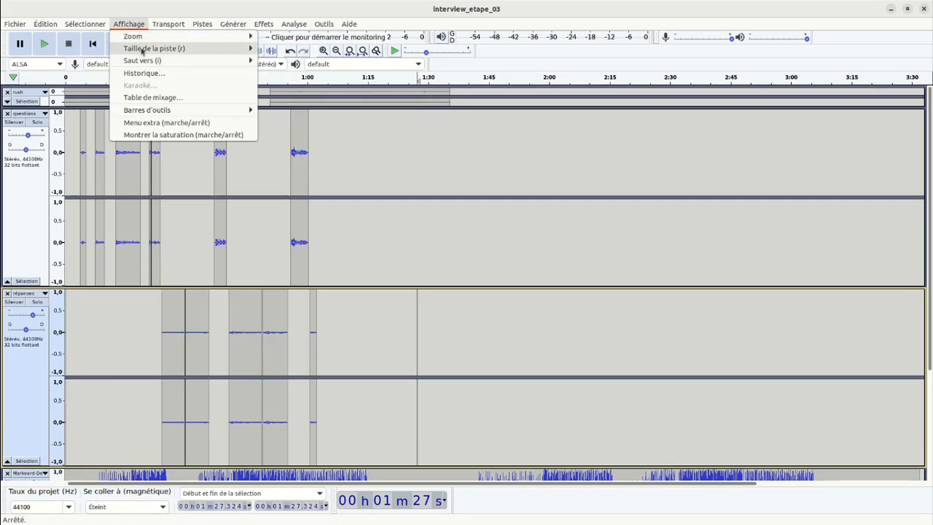
{"action": "mouse_move", "coordinate": [142, 49]}
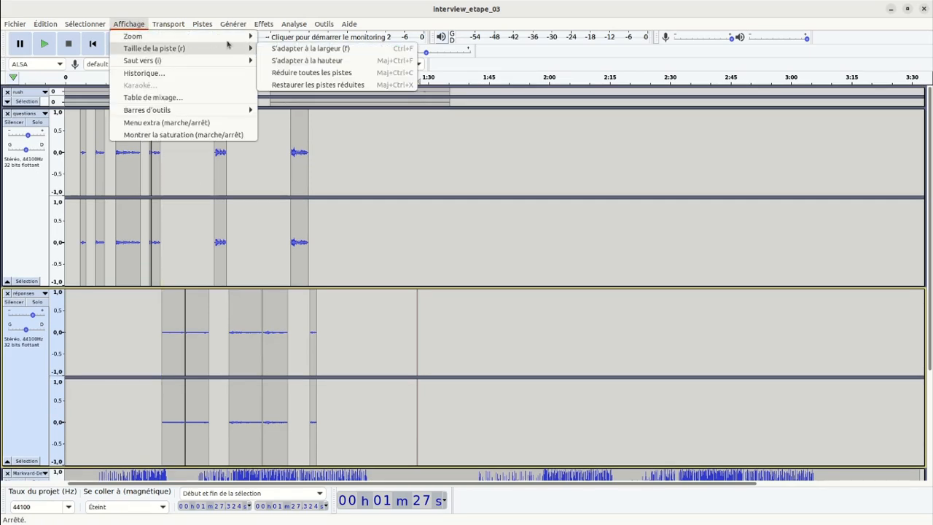
{"action": "left_click", "coordinate": [288, 61]}
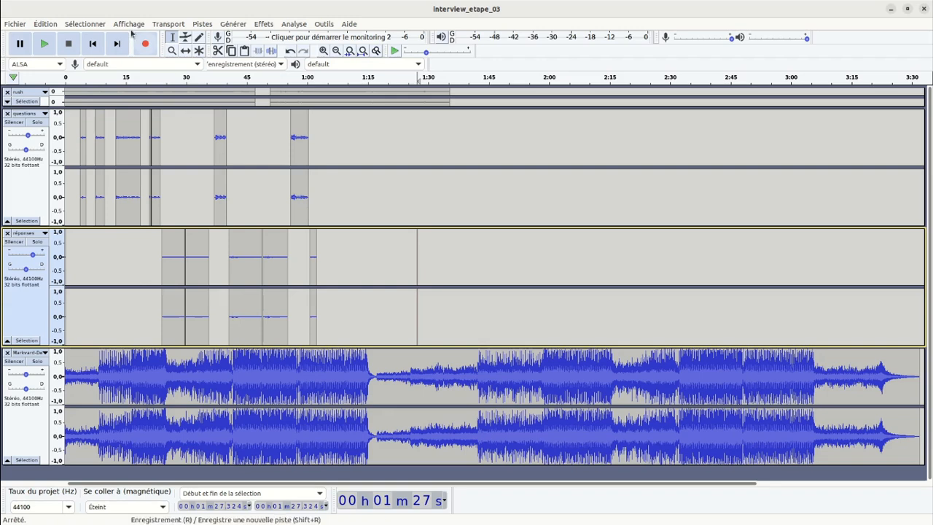
Listen briefly to the music at about 1 min 27 s, and to the mix from the start for about 6 s.
{"action": "left_click", "coordinate": [44, 43]}
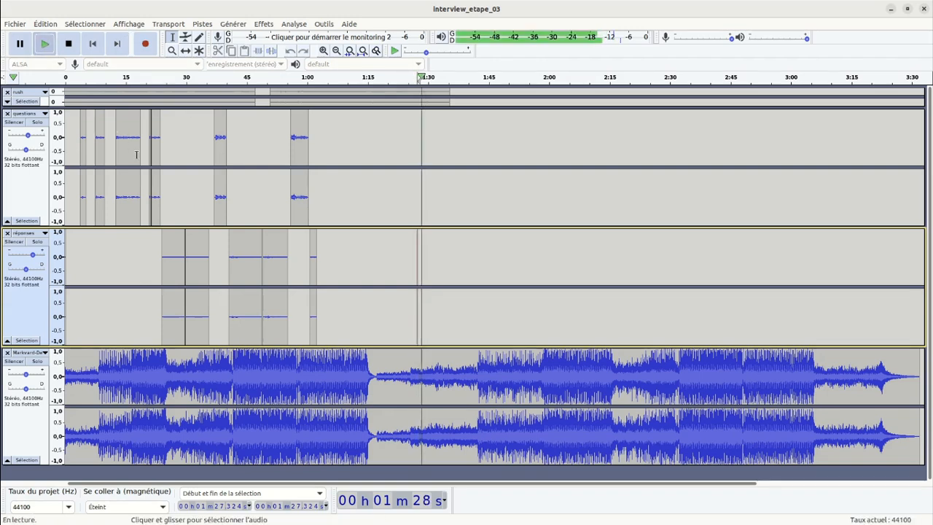
{"action": "left_click", "coordinate": [69, 44]}
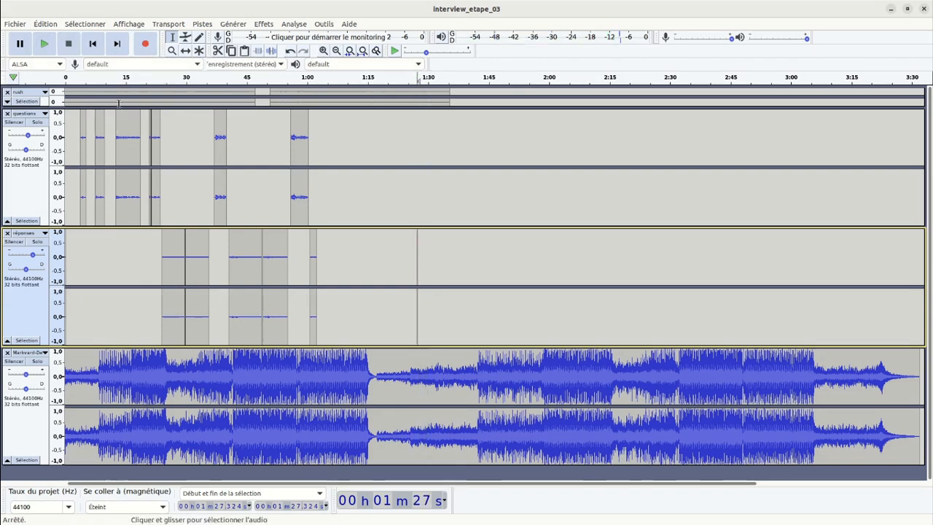
{"action": "left_click", "coordinate": [85, 47]}
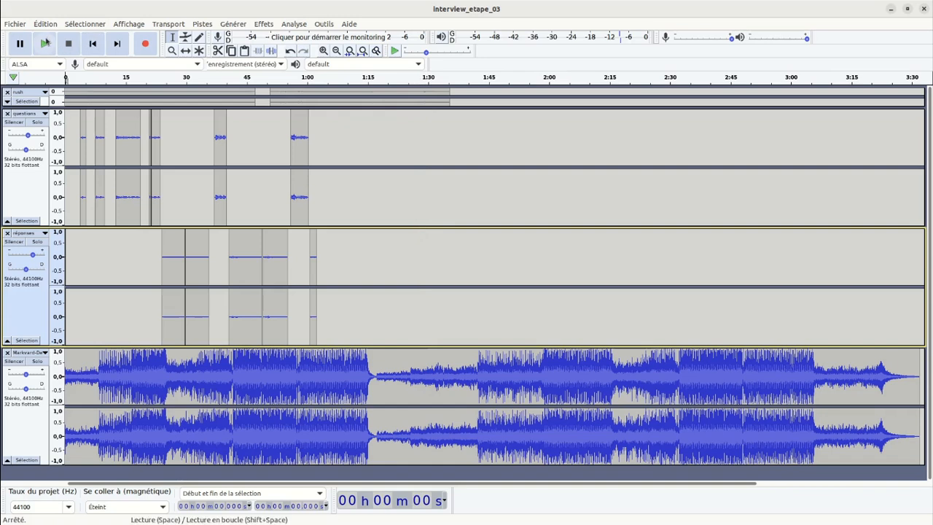
{"action": "left_click", "coordinate": [44, 44]}
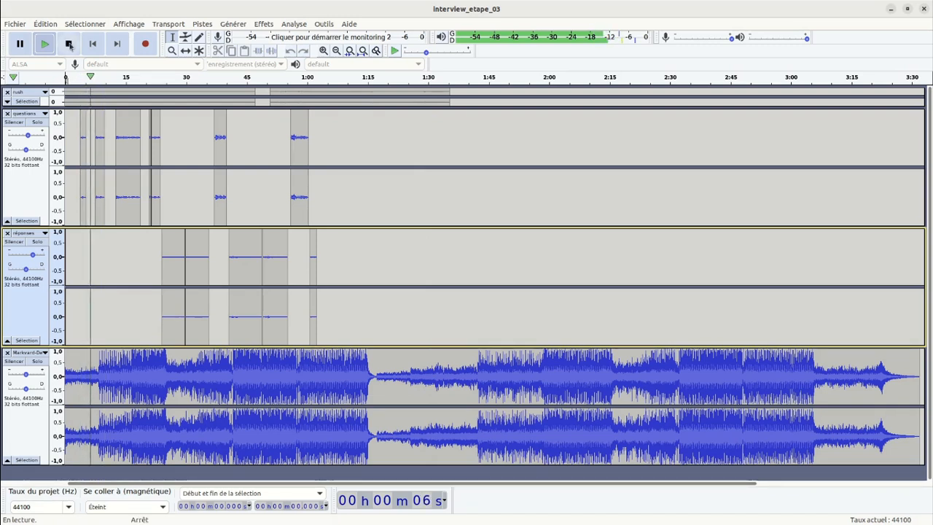
{"action": "key", "text": "space"}
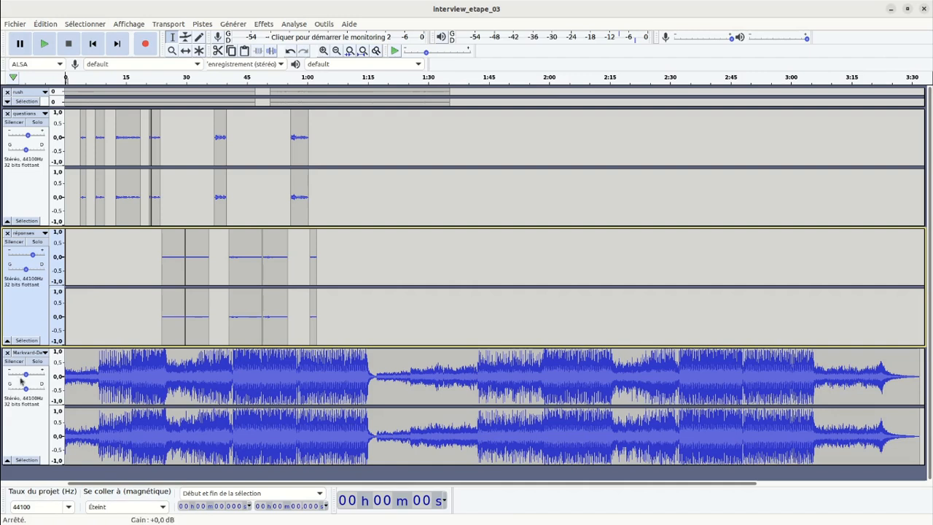
Try lowering the Markvard-Desire track's gain to slightly below -25 dB and listen to the first 5 s.
{"action": "left_click_drag", "start_coordinate": [25, 375], "coordinate": [14, 379]}
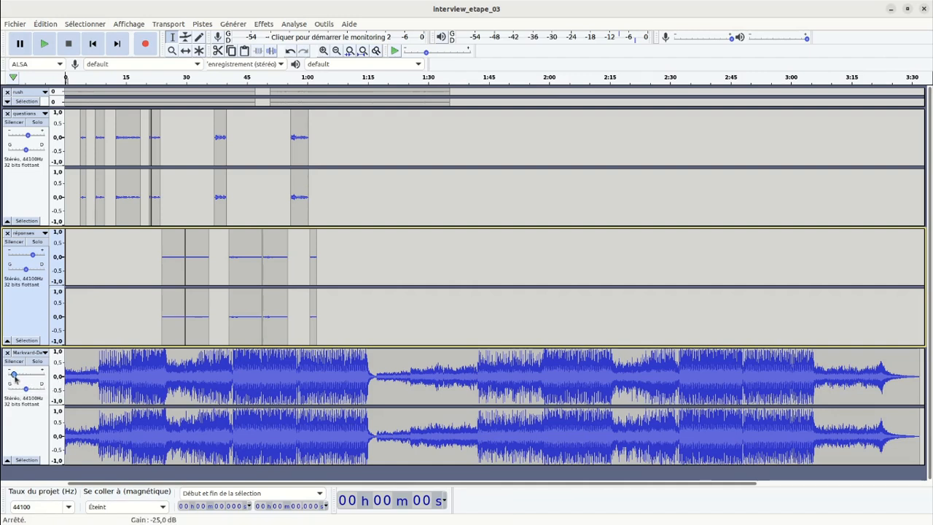
{"action": "left_click", "coordinate": [14, 380]}
{"action": "left_click", "coordinate": [45, 44]}
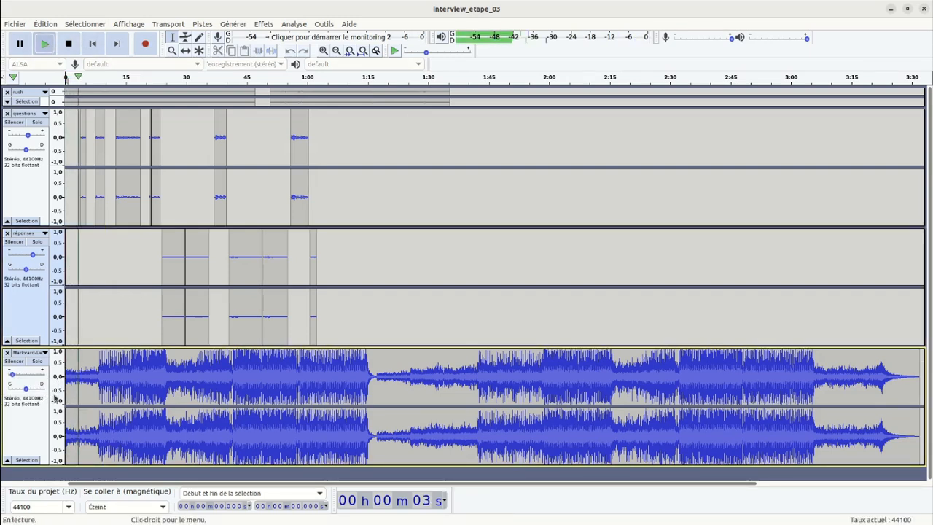
{"action": "left_click", "coordinate": [68, 44]}
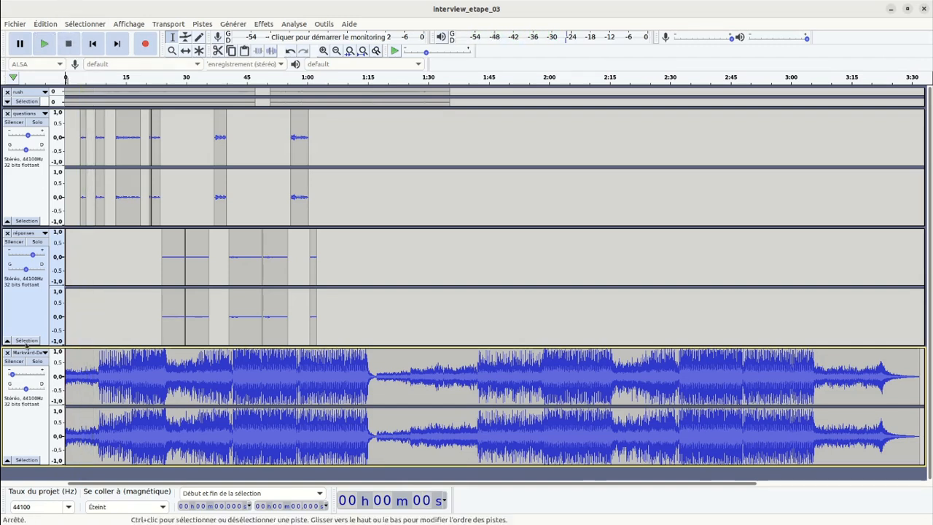
Try a gain of -25 dB on the Markvard-Desire track and listen to the opening with the first question.
{"action": "left_click", "coordinate": [11, 373]}
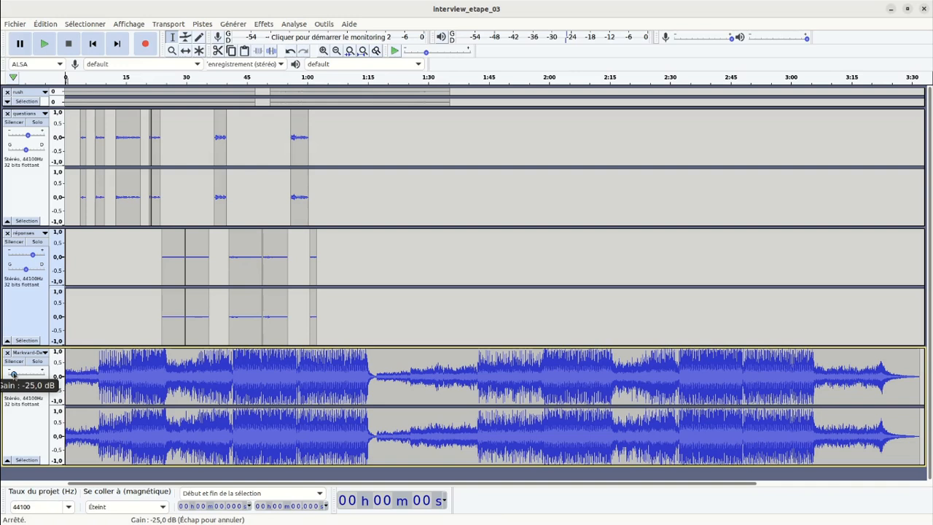
{"action": "left_click_drag", "start_coordinate": [12, 374], "coordinate": [12, 374]}
{"action": "left_click", "coordinate": [44, 44]}
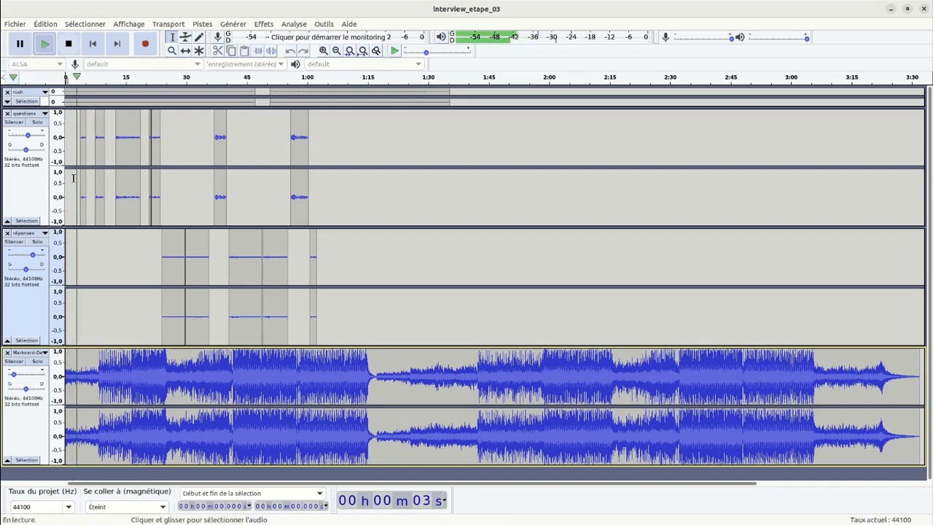
{"action": "left_click", "coordinate": [68, 44]}
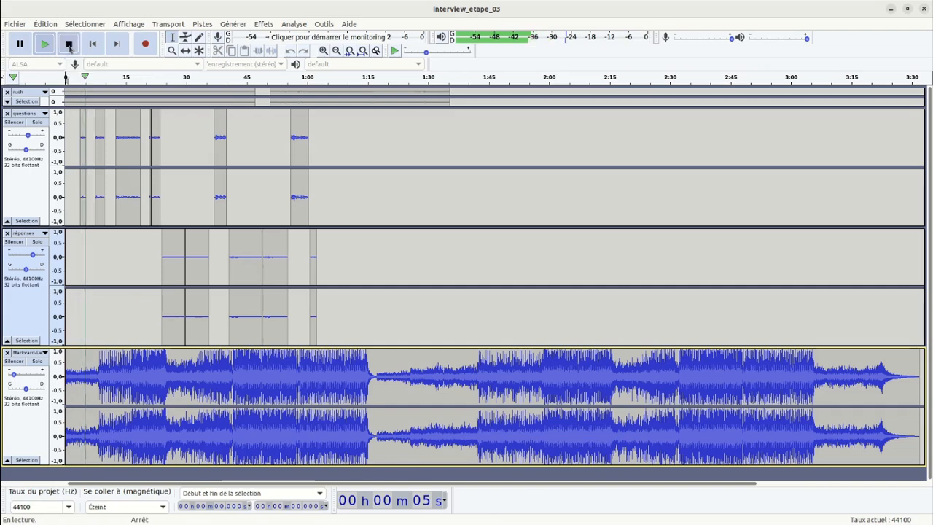
Set the Markvard-Desire track's gain to -20 dB and check the balance over the first 6 s.
{"action": "left_click_drag", "start_coordinate": [13, 374], "coordinate": [17, 374]}
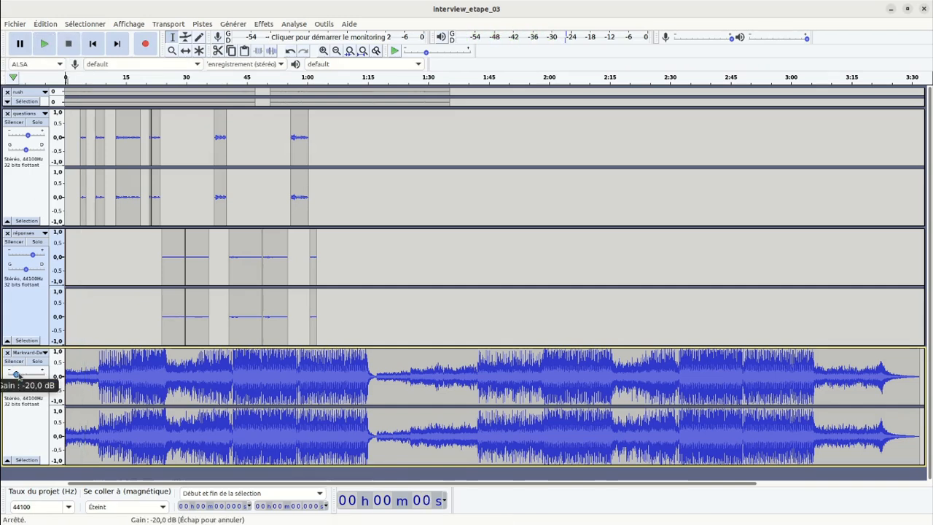
{"action": "left_click", "coordinate": [45, 45]}
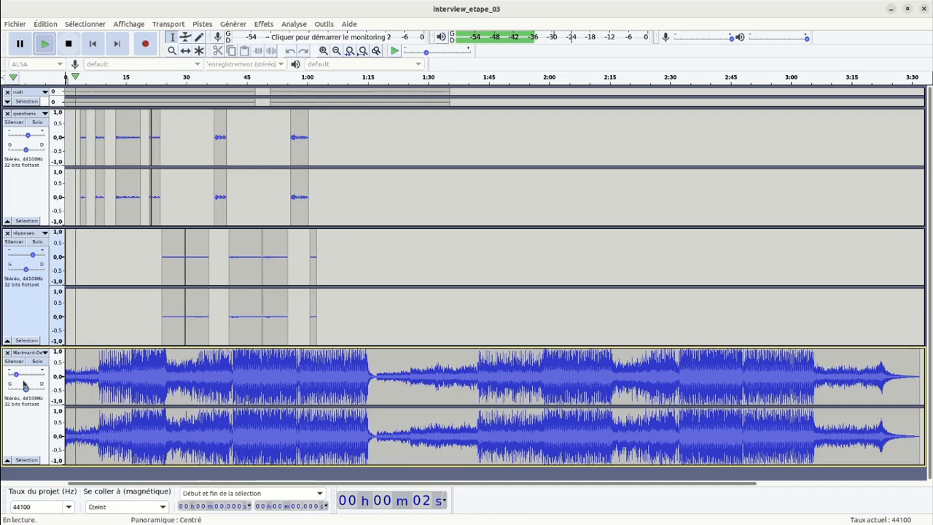
{"action": "mouse_move", "coordinate": [19, 377]}
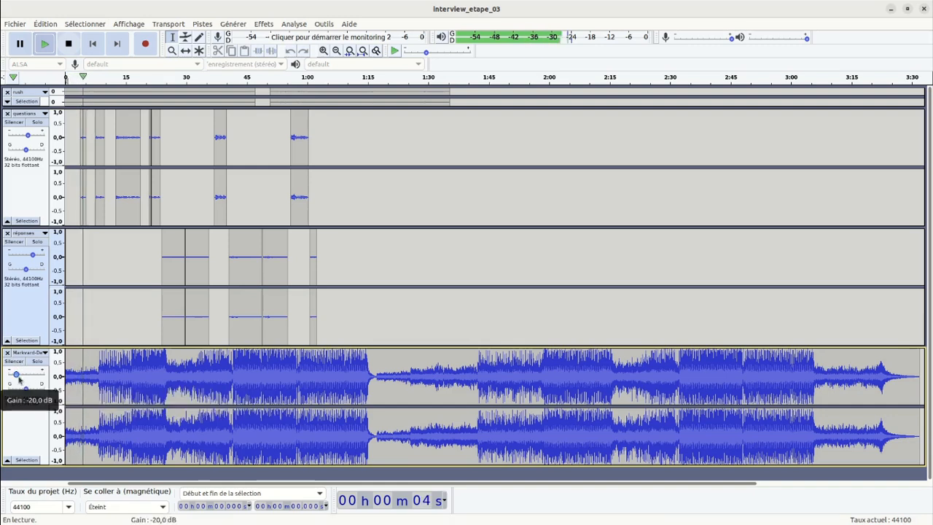
{"action": "left_click", "coordinate": [69, 44]}
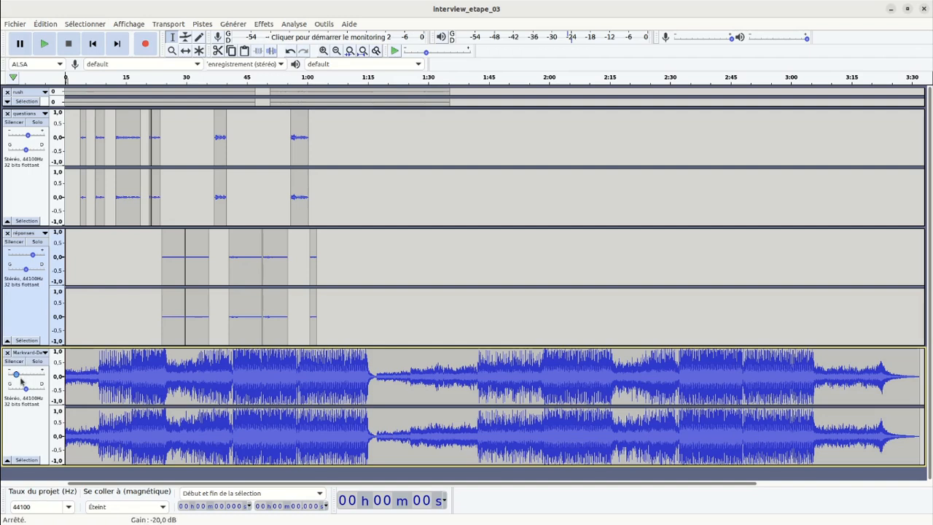
{"action": "mouse_move", "coordinate": [17, 377]}
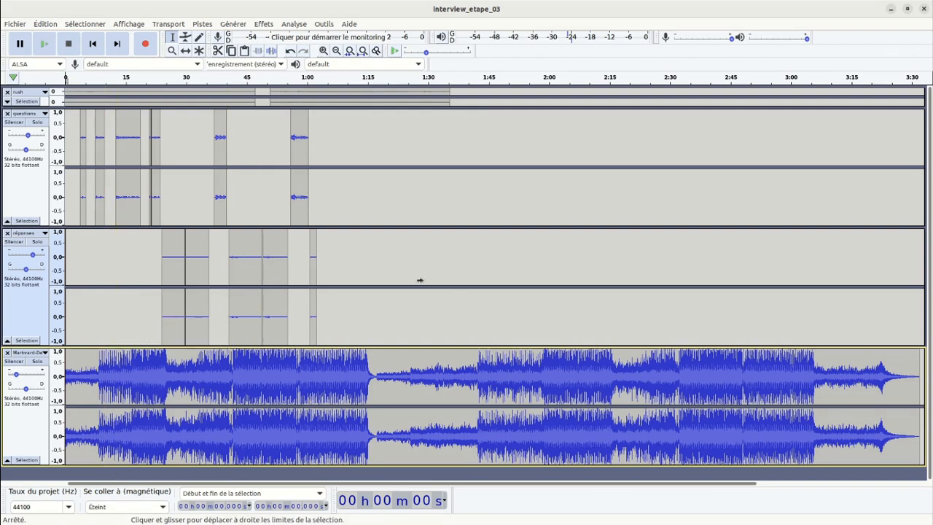
Activate the Envelope tool and collapse the réponses track, leaving the questions and music tracks expanded at the project's start.
{"action": "scroll", "coordinate": [420, 280], "scroll_direction": "up", "scroll_amount": 2, "text": "ctrl"}
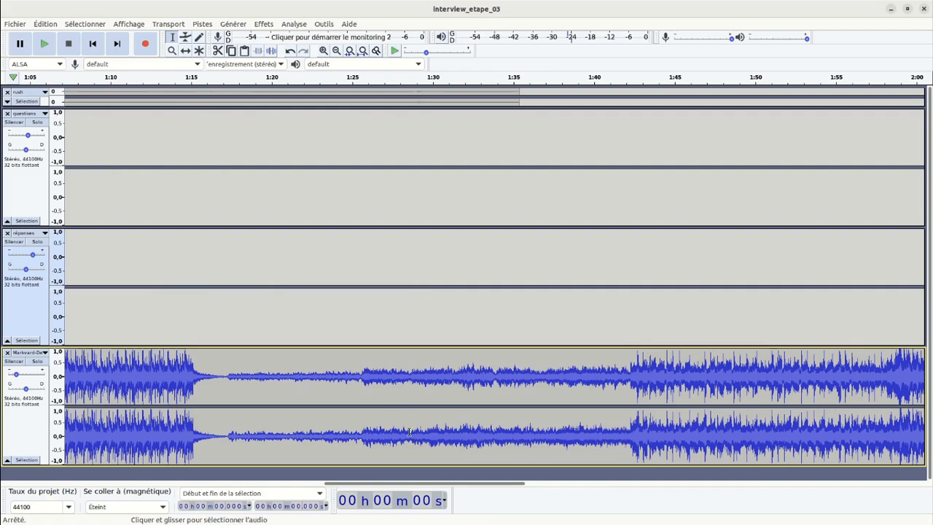
{"action": "left_click_drag", "start_coordinate": [377, 483], "coordinate": [90, 486]}
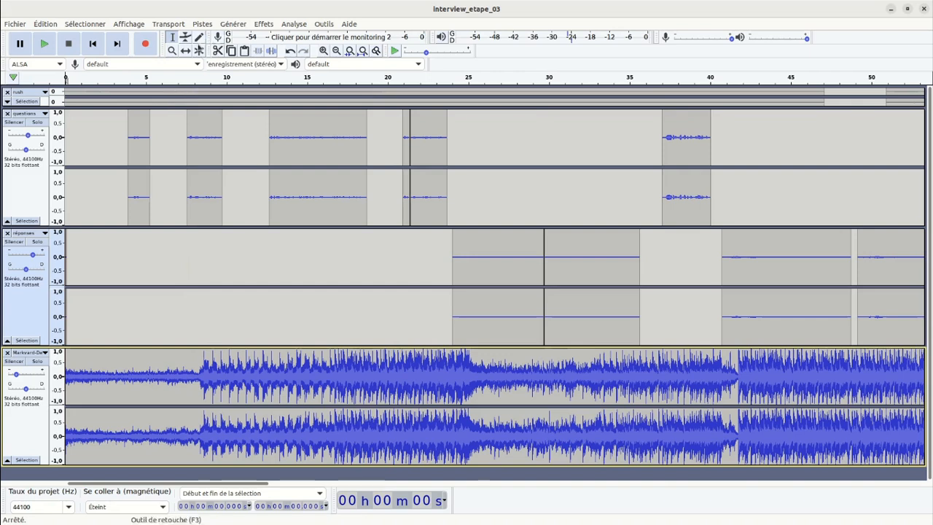
{"action": "left_click", "coordinate": [186, 37]}
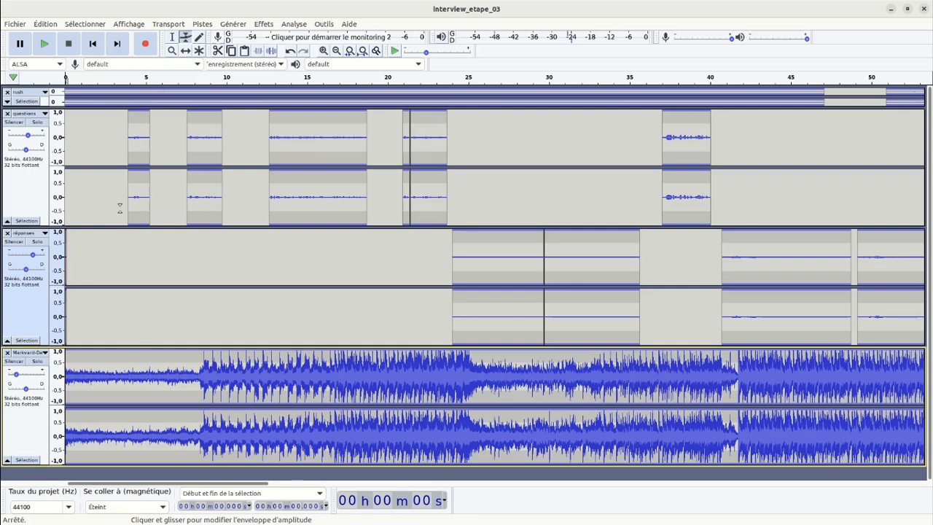
{"action": "left_click", "coordinate": [7, 340]}
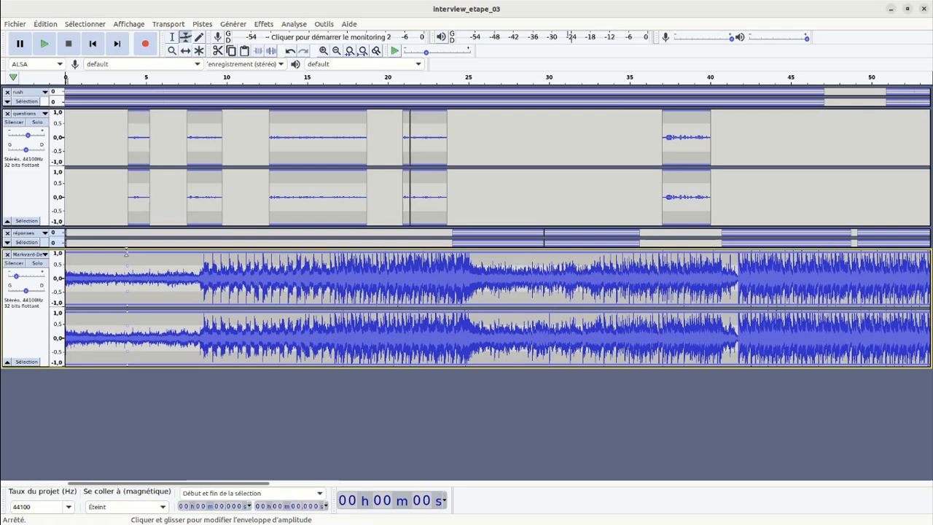
{"action": "left_click_drag", "start_coordinate": [127, 252], "coordinate": [138, 234]}
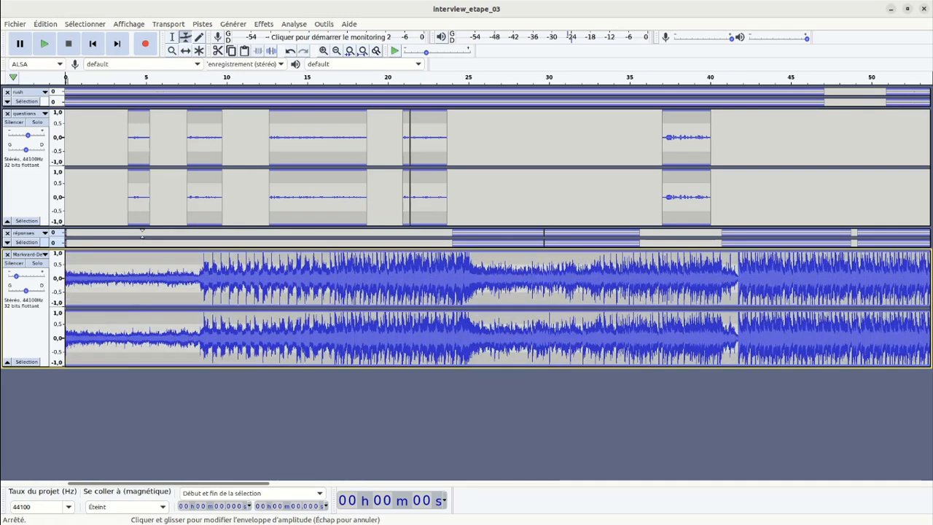
{"action": "left_click_drag", "start_coordinate": [119, 260], "coordinate": [130, 244]}
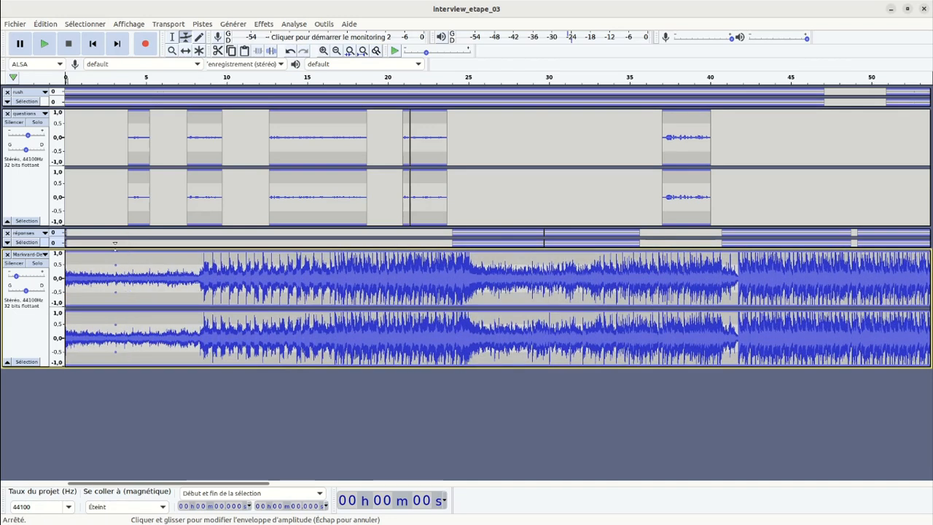
{"action": "left_click_drag", "start_coordinate": [115, 244], "coordinate": [148, 149]}
Lower the Markvard-Desire track's volume envelope from the start of the first question at about 4 s.
{"action": "left_click", "coordinate": [134, 253]}
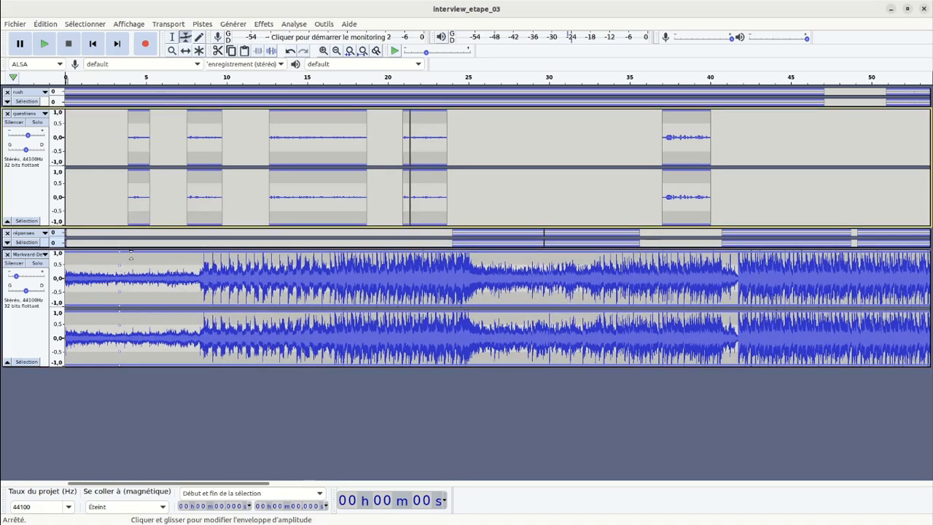
{"action": "left_click", "coordinate": [128, 251]}
{"action": "left_click_drag", "start_coordinate": [130, 251], "coordinate": [128, 260]}
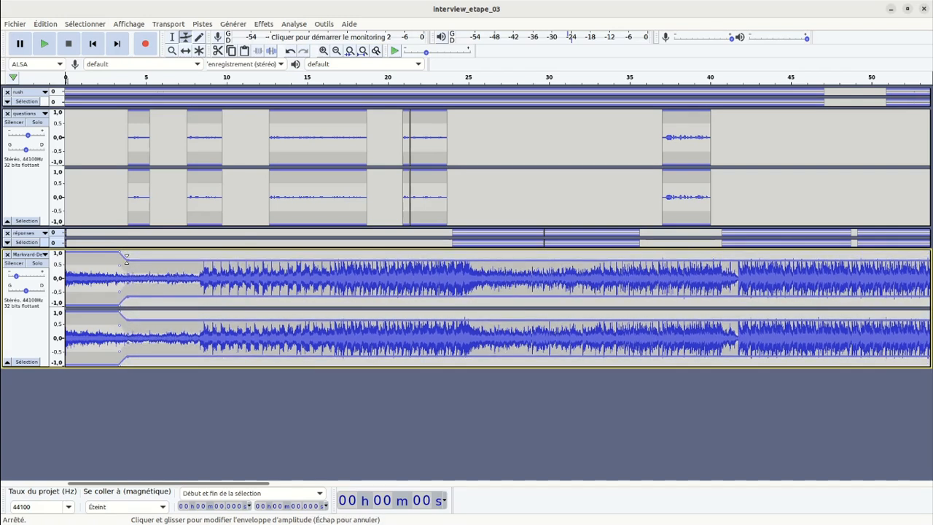
Fade the music in over about the first second and lower its envelope further from the first question onward.
{"action": "left_click", "coordinate": [83, 254]}
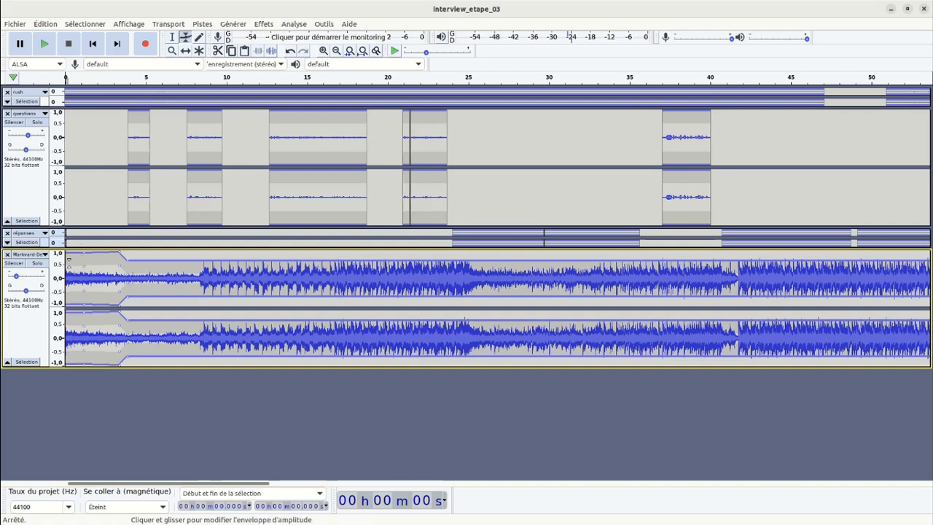
{"action": "left_click_drag", "start_coordinate": [72, 256], "coordinate": [65, 268]}
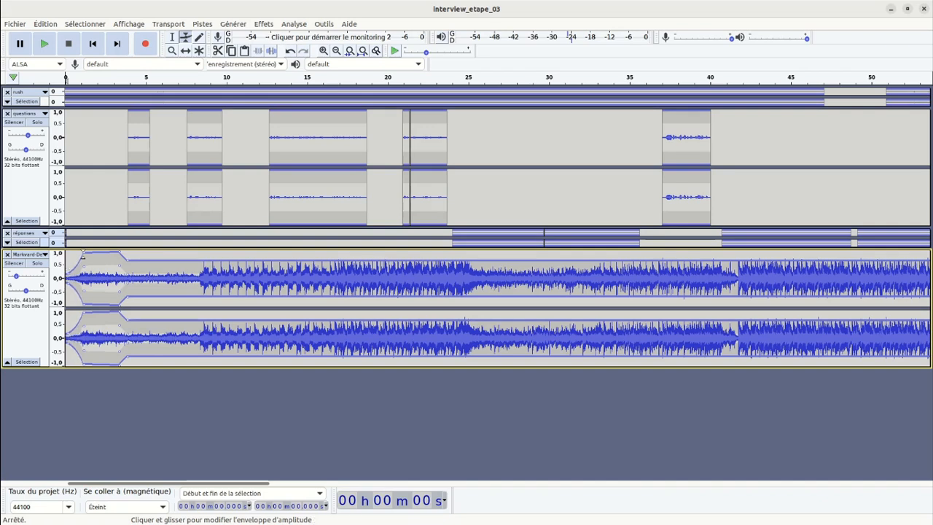
{"action": "left_click_drag", "start_coordinate": [84, 253], "coordinate": [124, 266]}
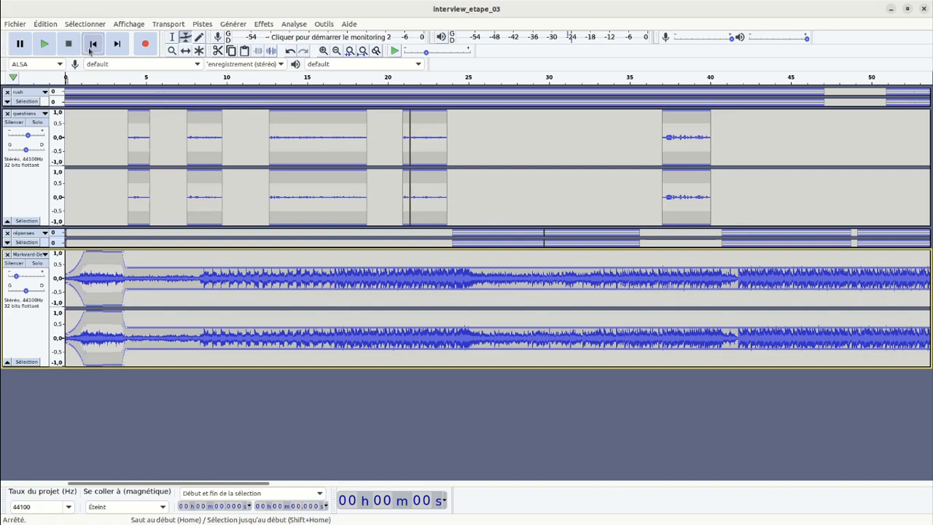
Listen to the first 9 s and lower the music envelope slightly more under the first question.
{"action": "left_click", "coordinate": [44, 44]}
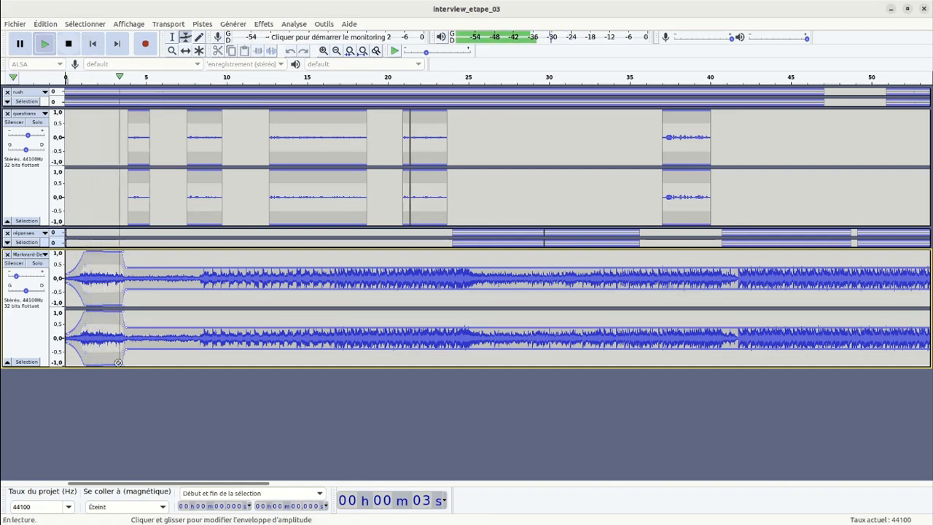
{"action": "left_click", "coordinate": [69, 46]}
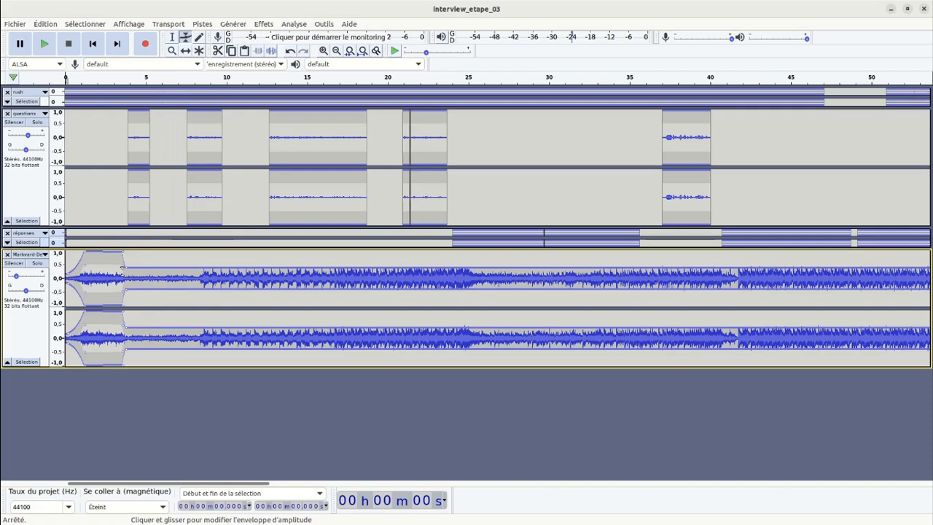
{"action": "left_click_drag", "start_coordinate": [126, 266], "coordinate": [127, 271]}
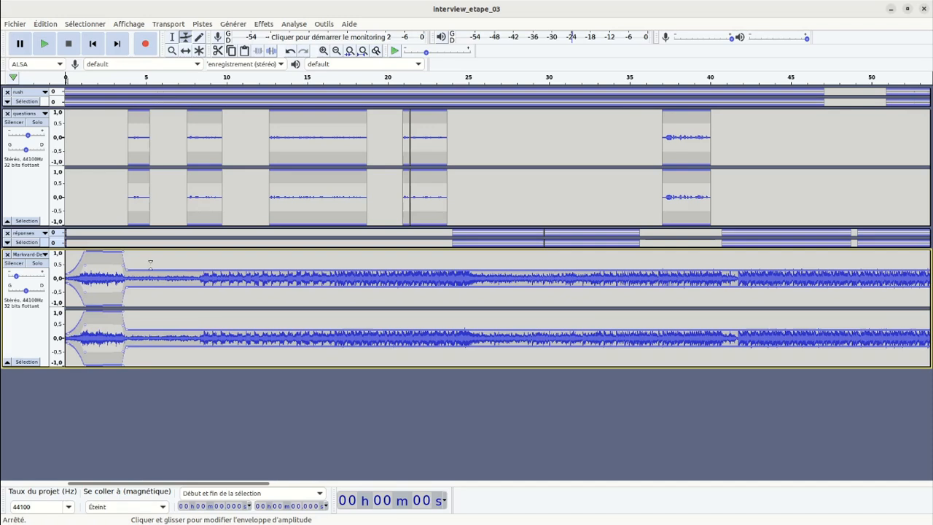
Raise the music envelope between the first and second questions, lower it again under the second, and listen to the first 9 s.
{"action": "left_click_drag", "start_coordinate": [149, 267], "coordinate": [158, 249]}
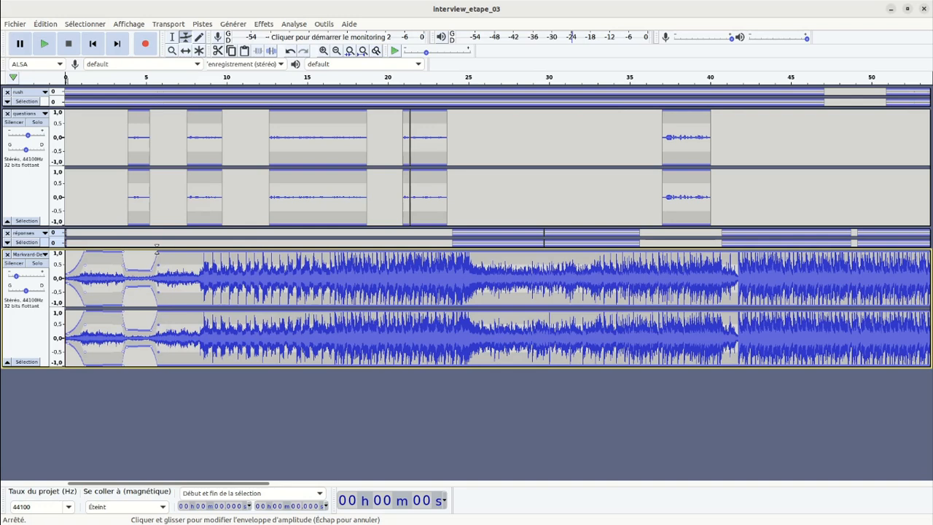
{"action": "left_click", "coordinate": [175, 251]}
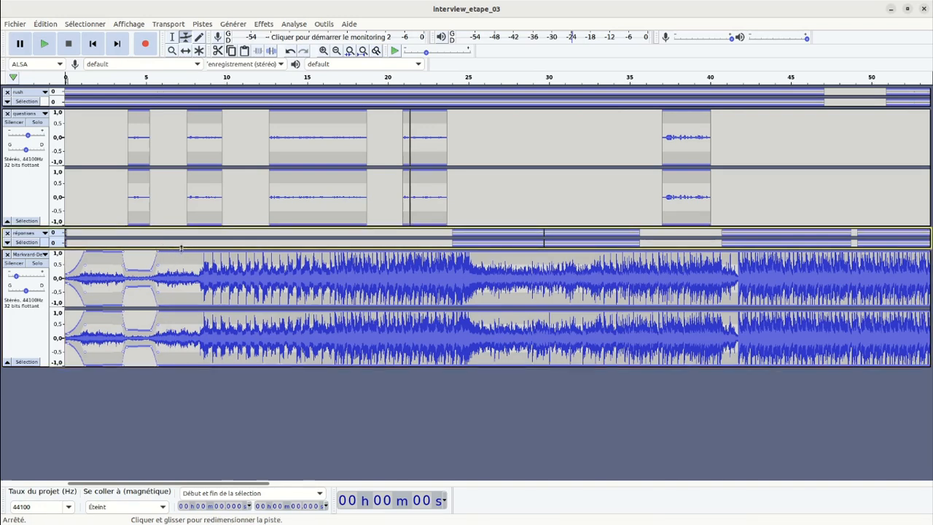
{"action": "left_click", "coordinate": [186, 256]}
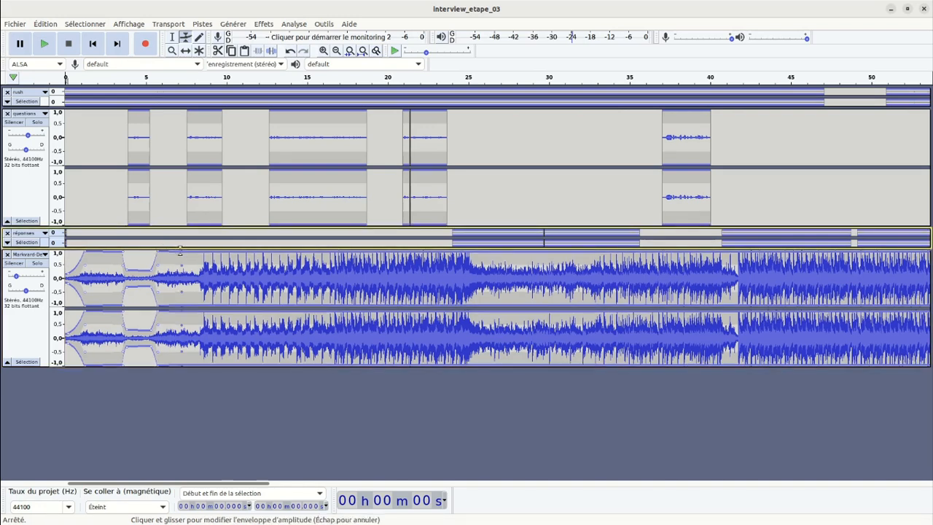
{"action": "left_click_drag", "start_coordinate": [185, 255], "coordinate": [188, 273]}
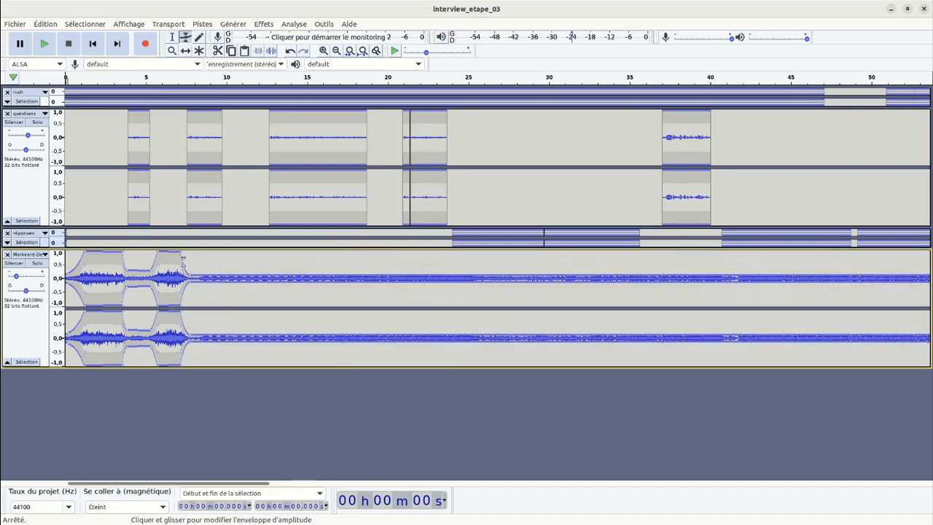
{"action": "left_click_drag", "start_coordinate": [189, 267], "coordinate": [190, 267]}
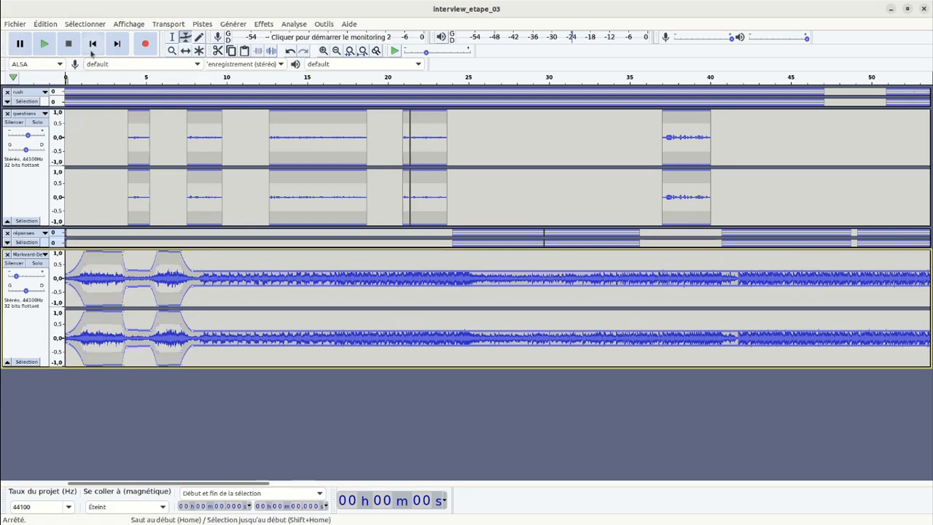
{"action": "left_click", "coordinate": [44, 44]}
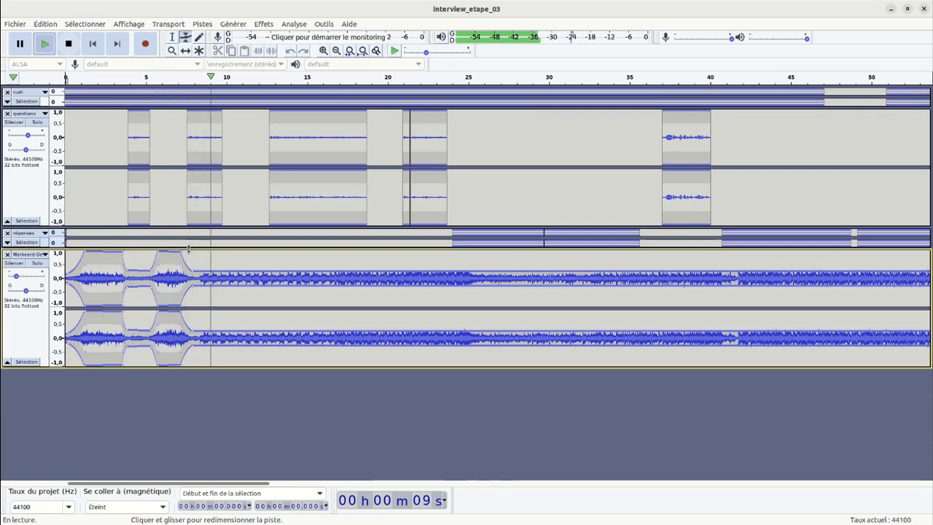
{"action": "key", "text": "space"}
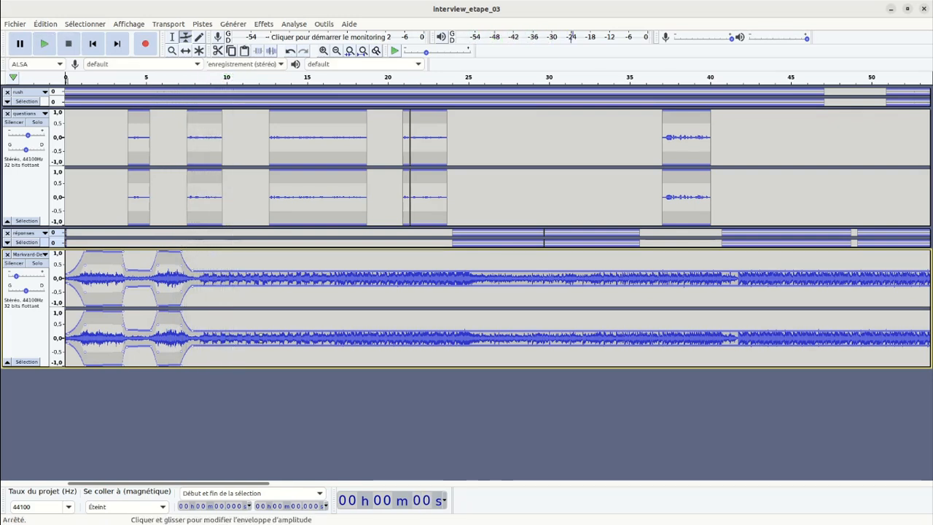
Raise the music envelope between the second and third questions, keep it low under the third, and raise it again from about 19 s.
{"action": "left_click_drag", "start_coordinate": [223, 267], "coordinate": [267, 255]}
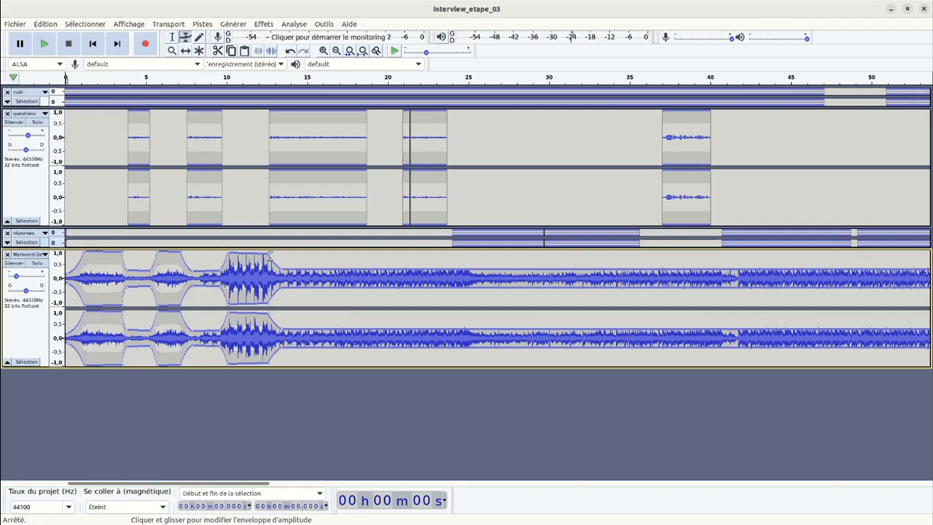
{"action": "left_click_drag", "start_coordinate": [269, 254], "coordinate": [267, 250]}
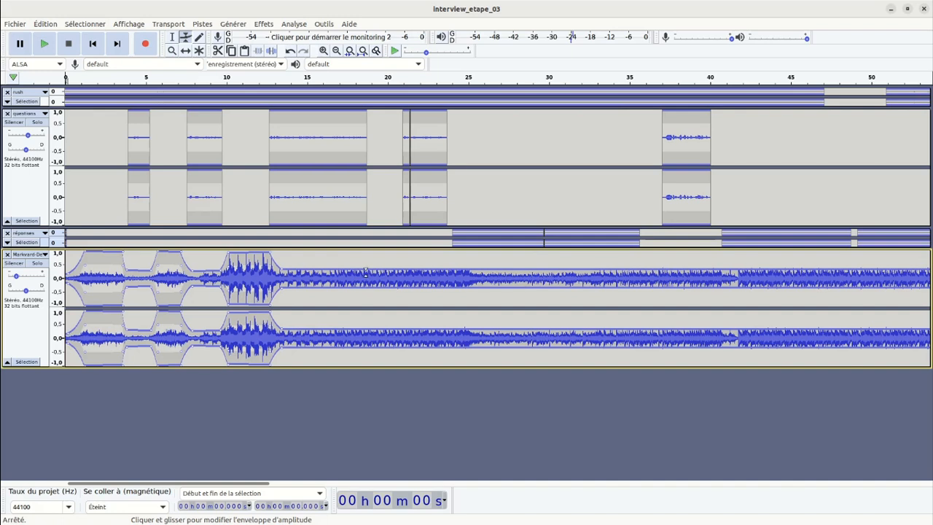
{"action": "left_click_drag", "start_coordinate": [365, 270], "coordinate": [371, 253]}
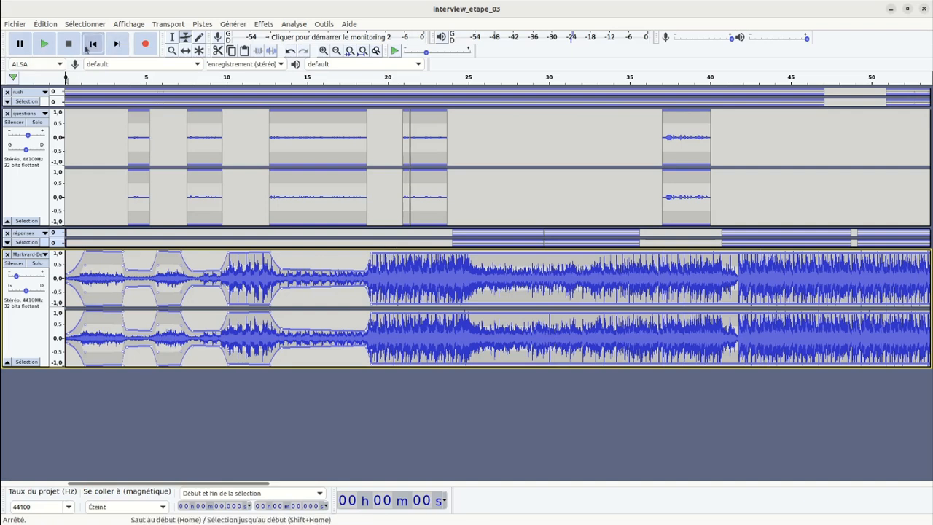
Listen to the first 20 s of the mix and examine the music envelope around the third question up close.
{"action": "left_click", "coordinate": [43, 44]}
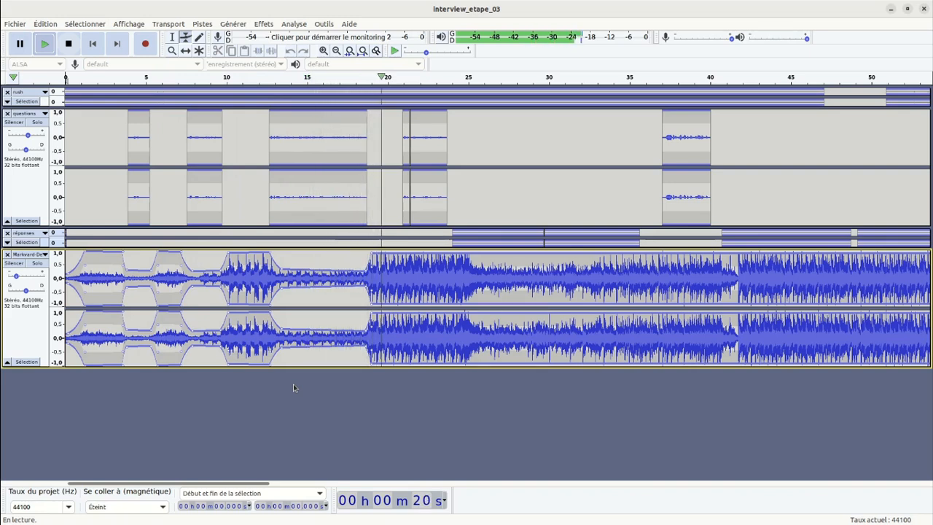
{"action": "key", "text": "space"}
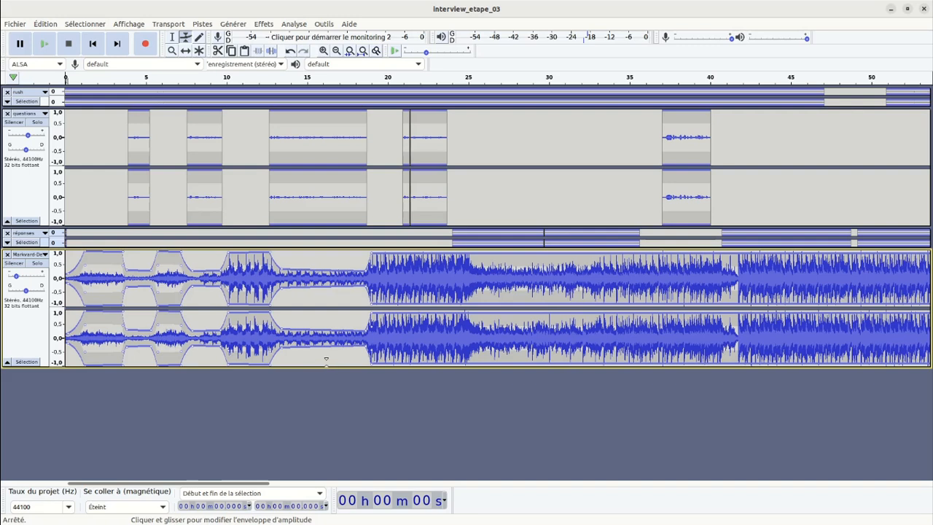
{"action": "scroll", "coordinate": [326, 358], "scroll_direction": "up", "scroll_amount": 1, "text": "ctrl"}
{"action": "scroll", "coordinate": [326, 358], "scroll_direction": "up", "scroll_amount": 1, "text": "ctrl"}
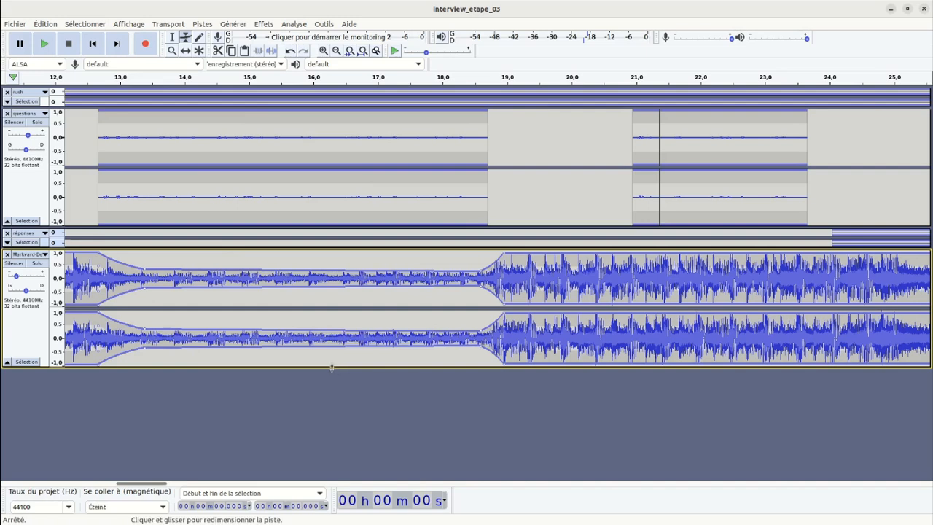
{"action": "left_click_drag", "start_coordinate": [332, 369], "coordinate": [342, 400]}
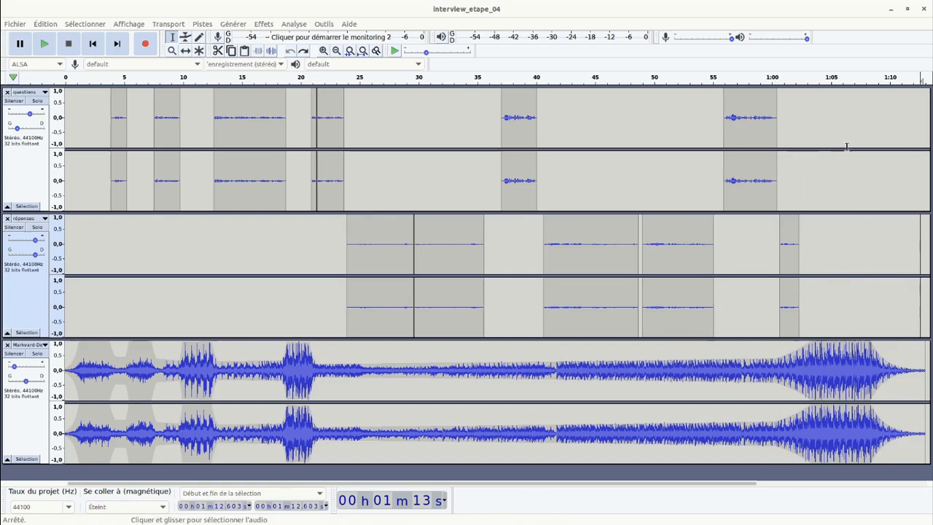
In the interview_etape_04 project, check the questions track's panning and play the montage from the beginning.
{"action": "left_click_drag", "start_coordinate": [893, 137], "coordinate": [1, 408]}
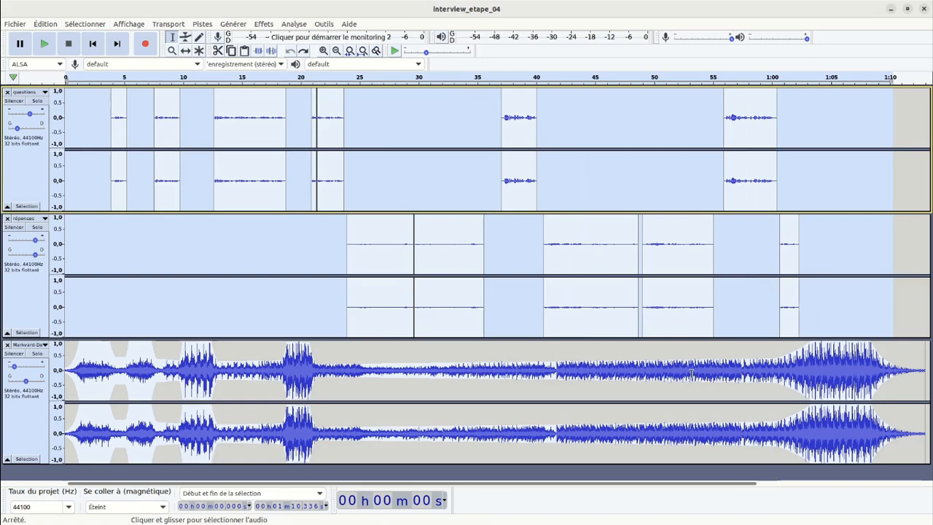
{"action": "left_click", "coordinate": [906, 183]}
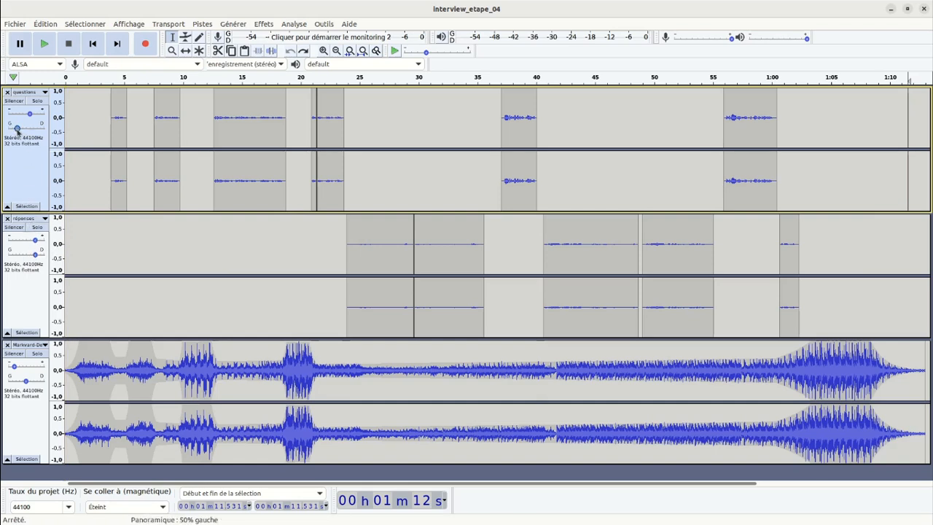
{"action": "mouse_move", "coordinate": [17, 129]}
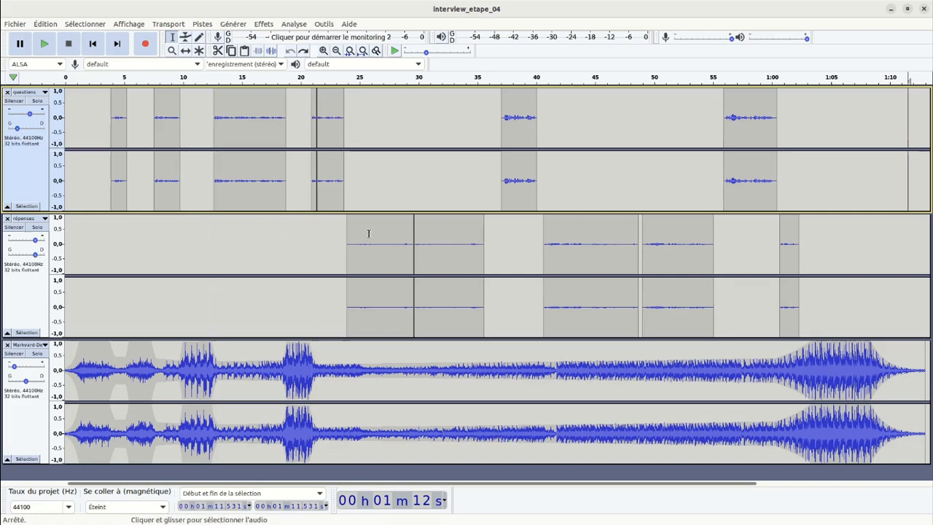
{"action": "left_click", "coordinate": [45, 47]}
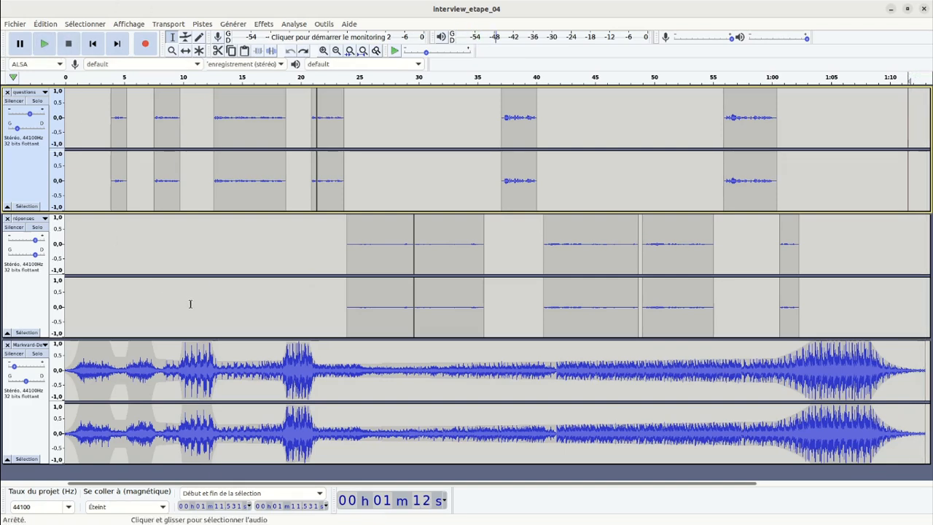
{"action": "left_click", "coordinate": [87, 47]}
{"action": "left_click", "coordinate": [51, 47]}
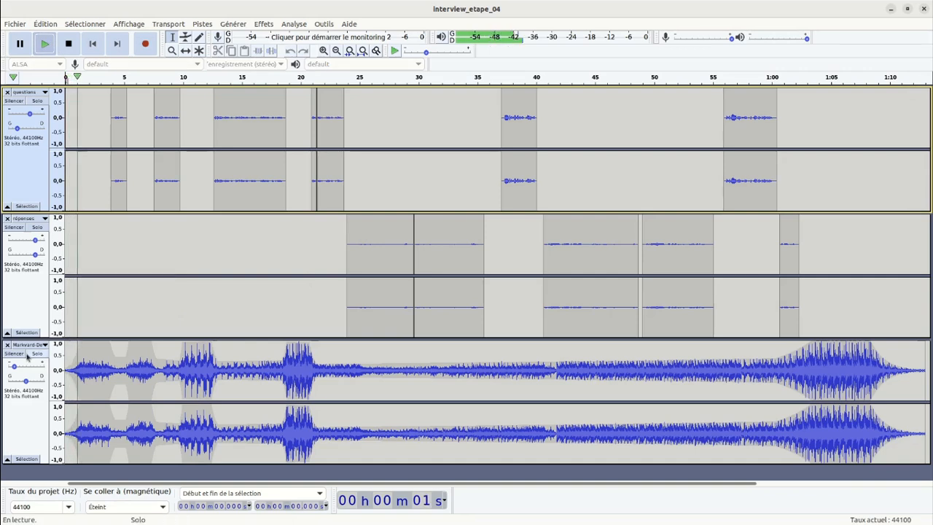